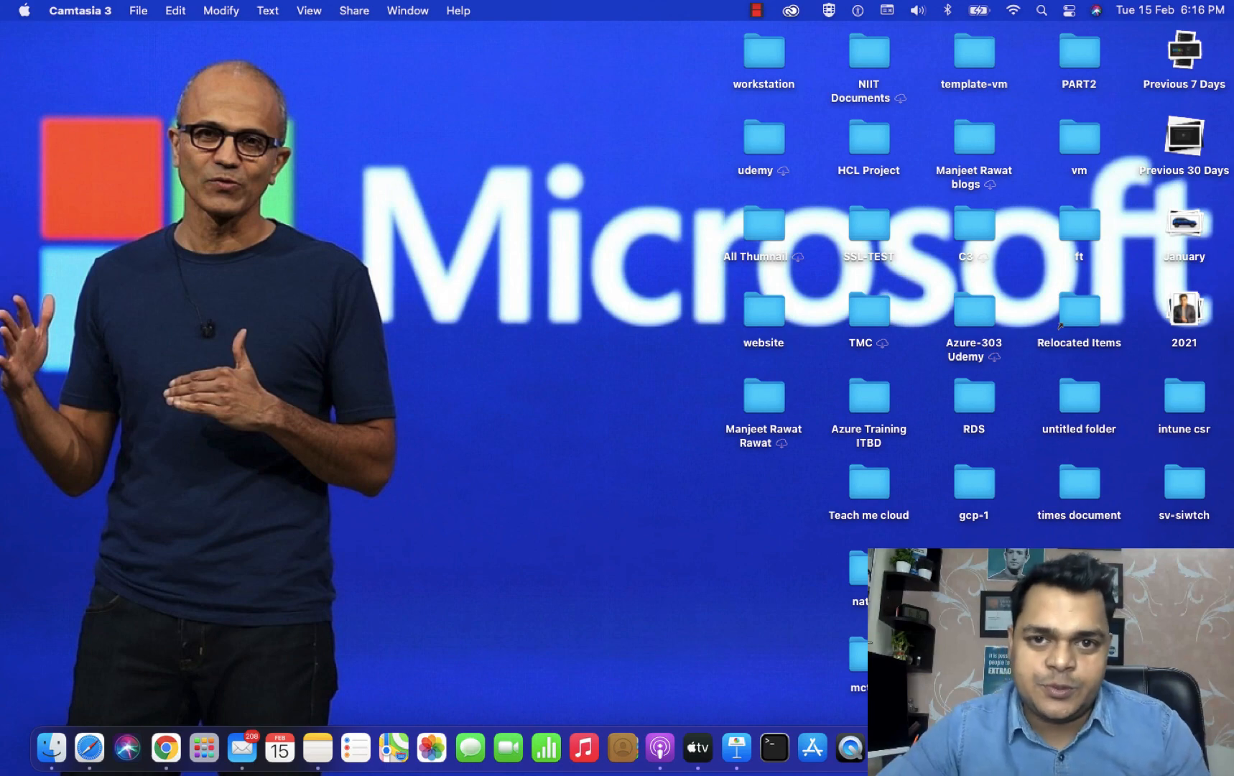
# Leave the macOS desktop for the full-screen OneNote page titled 'Domain Replication'.
pyautogui.rightClick(1117, 748)
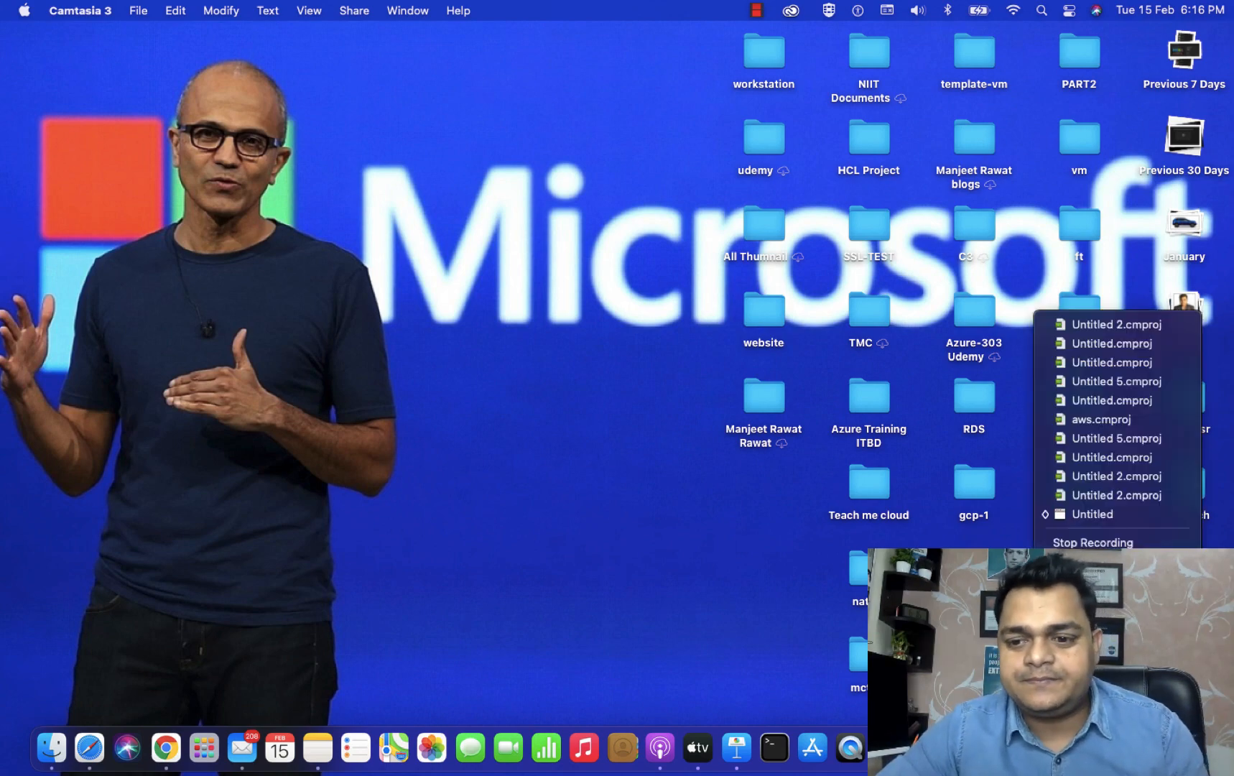
pyautogui.hotkey('ctrl', 'Right')
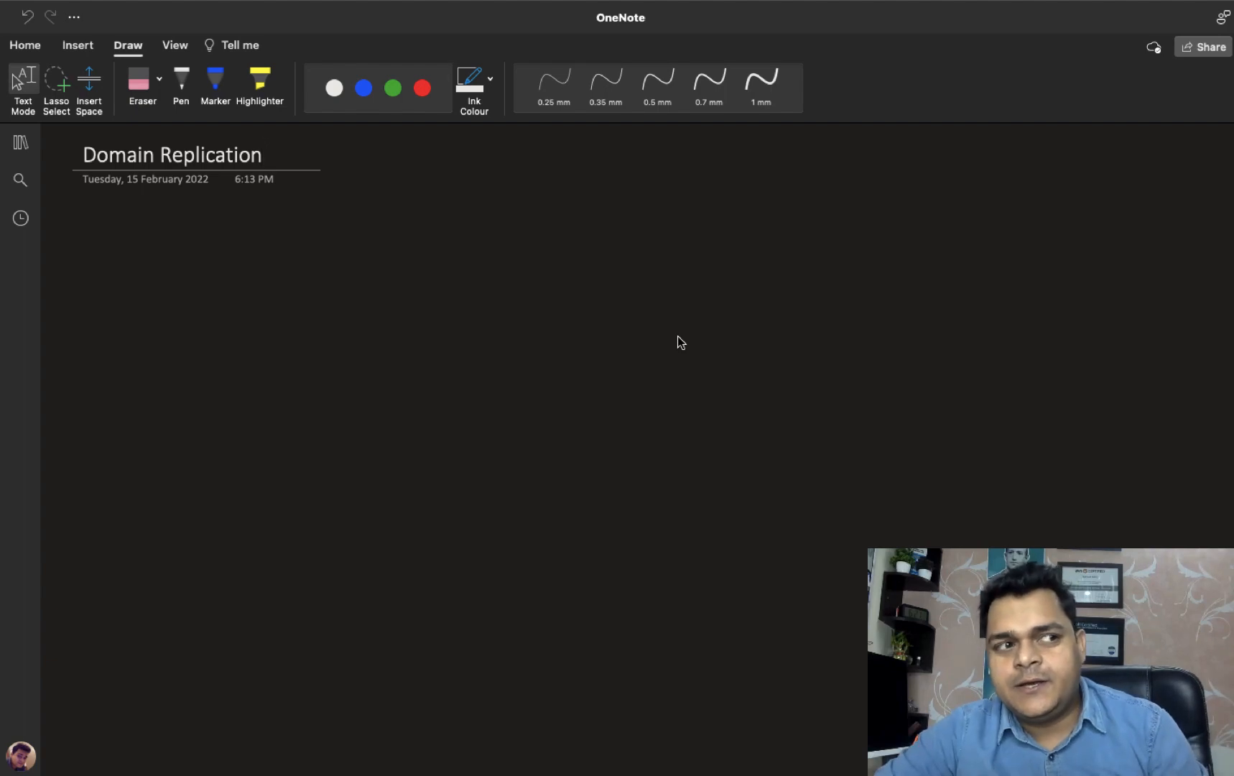
# Close the Updates dialog on Domain-Server-2016, check ADC is booting, and release input with Ctrl+Alt.
pyautogui.hotkey('ctrl', 'Right')
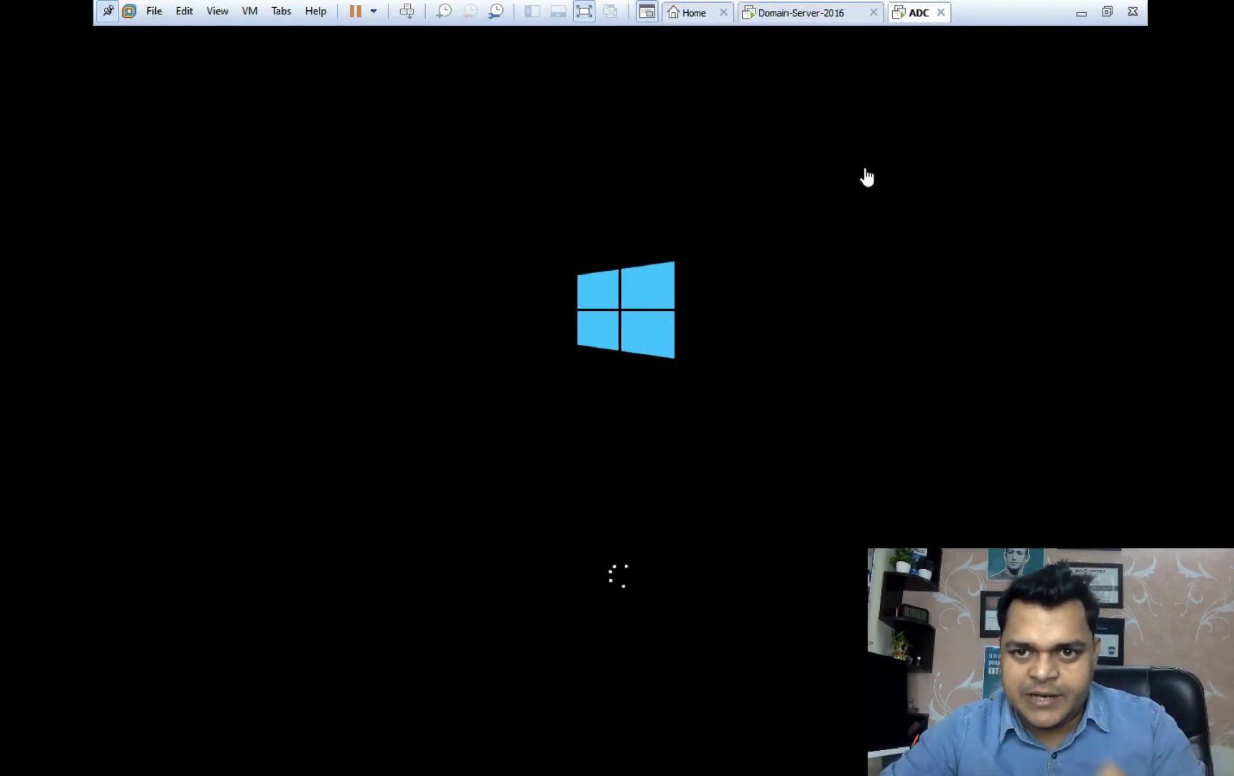
pyautogui.click(800, 14)
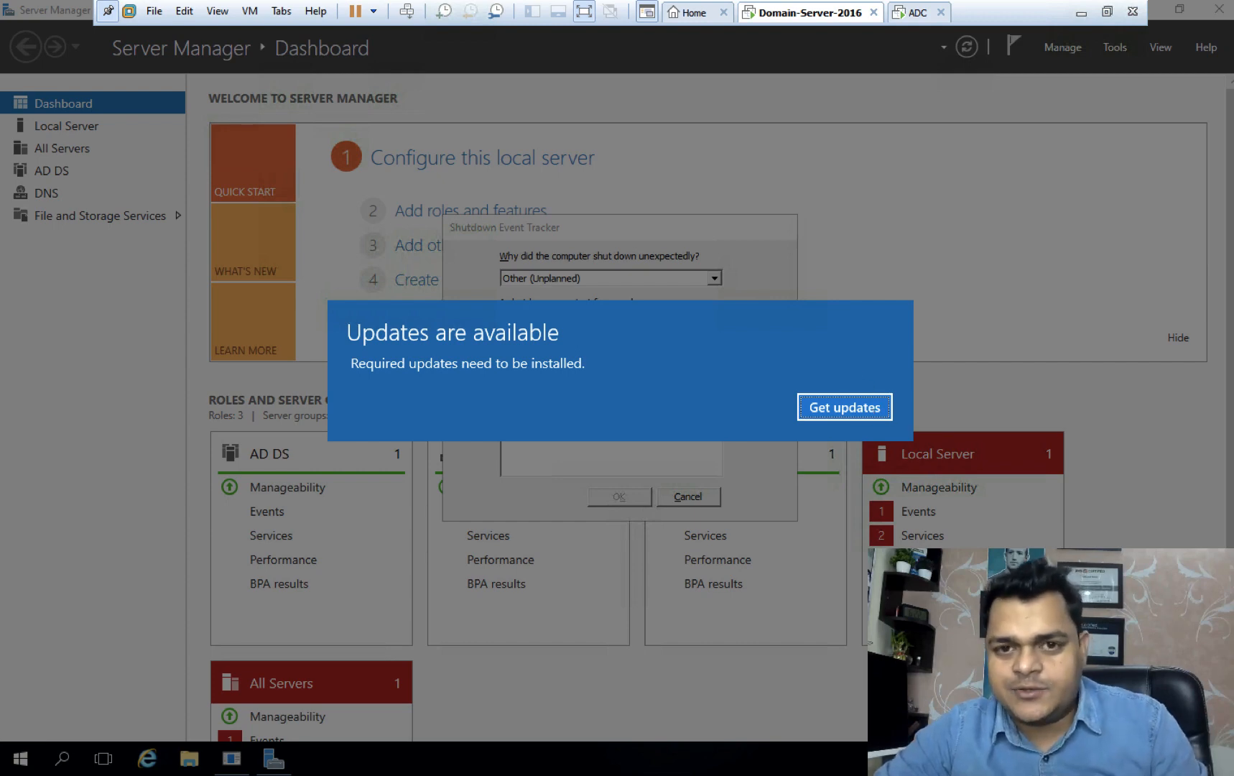
pyautogui.click(844, 415)
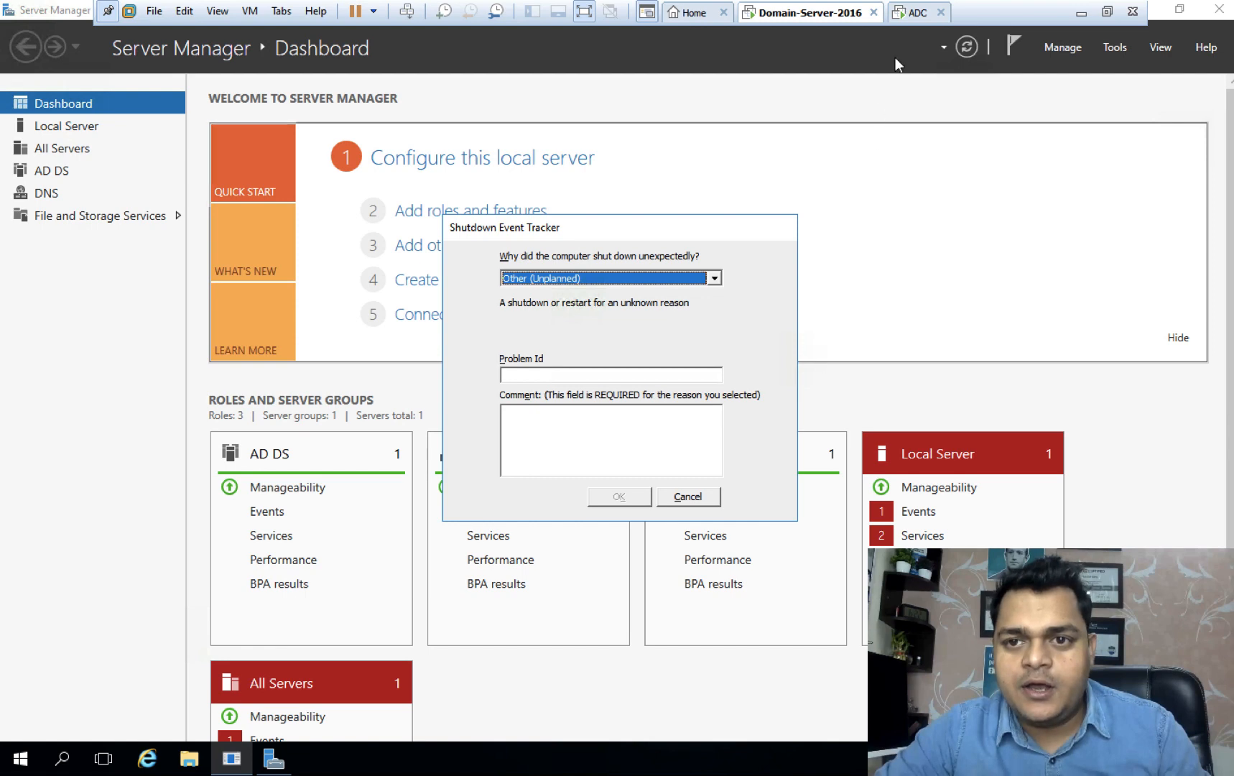
pyautogui.click(916, 20)
pyautogui.click(908, 49)
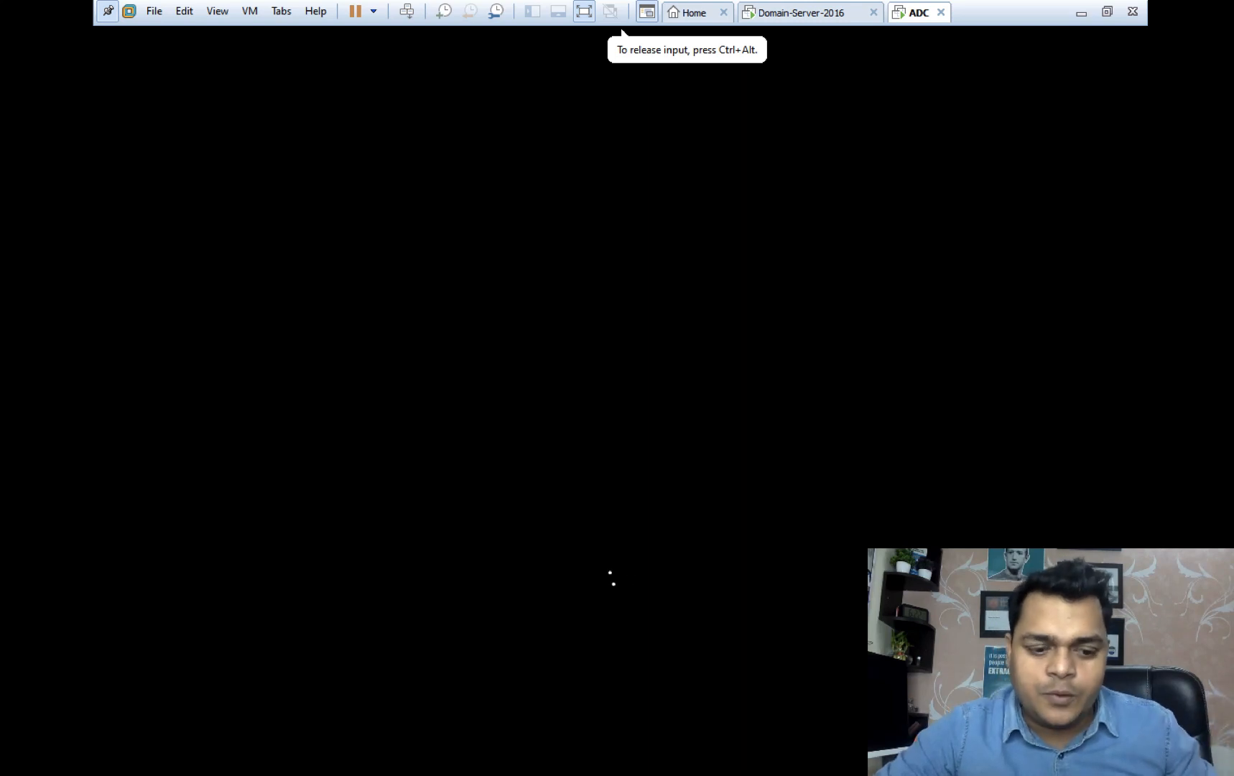
pyautogui.hotkey('ctrl', 'alt')
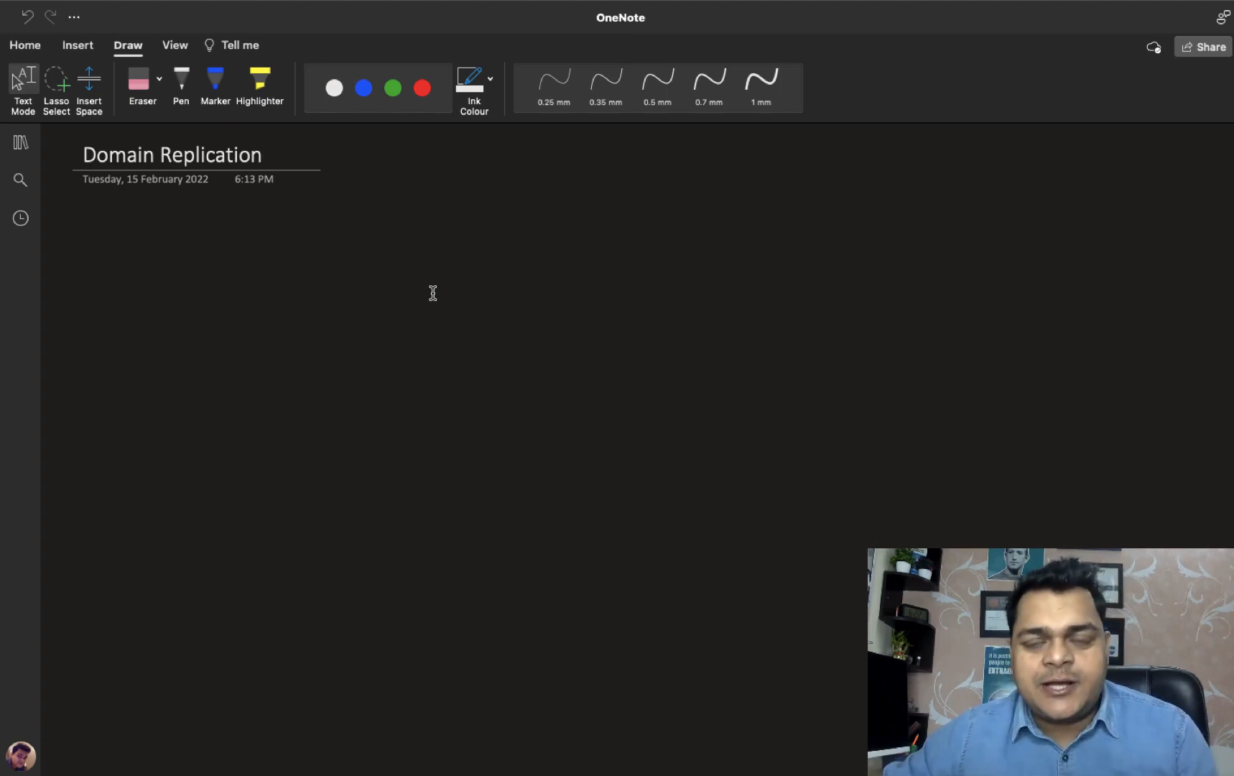
# In green ink, write a boxed 'Intrasite' heading and draw the class.com Root computer.
pyautogui.click(391, 94)
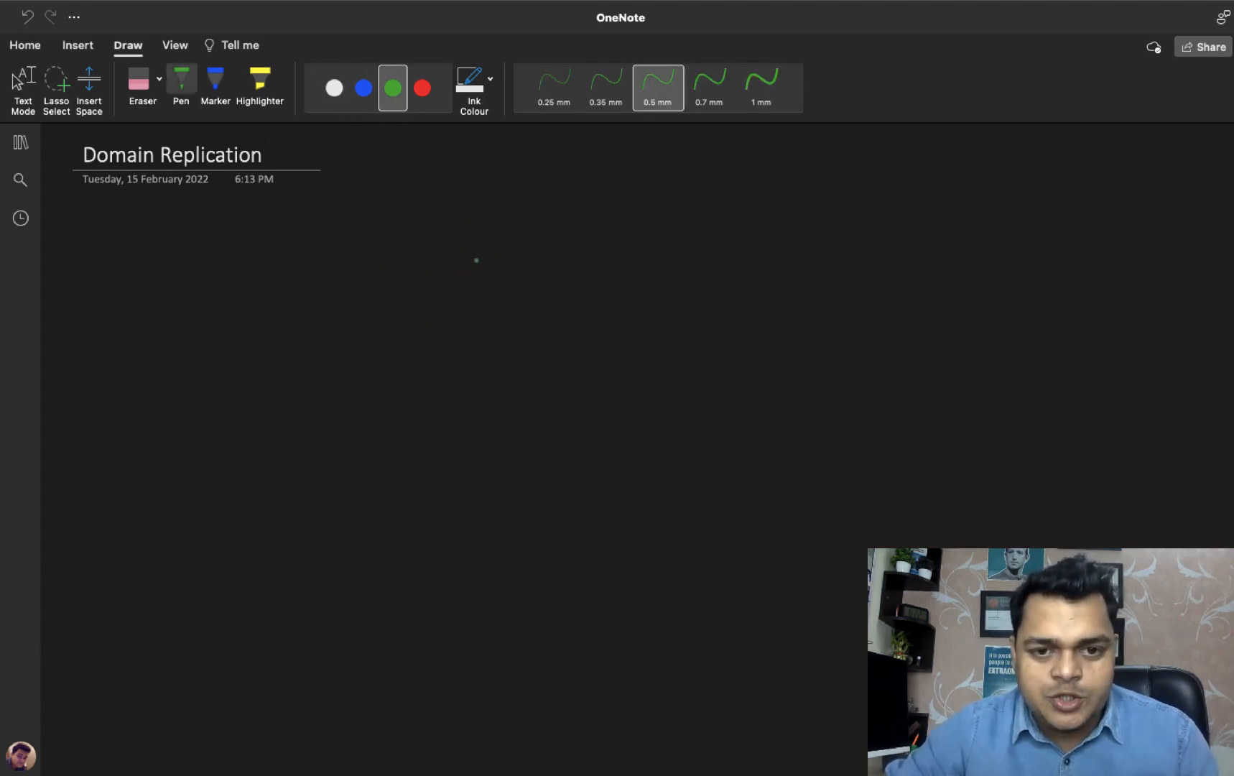
pyautogui.moveTo(505, 239)
pyautogui.mouseDown()
pyautogui.moveTo(498, 262)
pyautogui.moveTo(546, 264)
pyautogui.mouseUp()
pyautogui.moveTo(538, 252)
pyautogui.mouseDown()
pyautogui.moveTo(597, 267)
pyautogui.moveTo(616, 249)
pyautogui.moveTo(619, 269)
pyautogui.moveTo(633, 251)
pyautogui.mouseUp()
pyautogui.moveTo(633, 260); pyautogui.dragTo(651, 267)
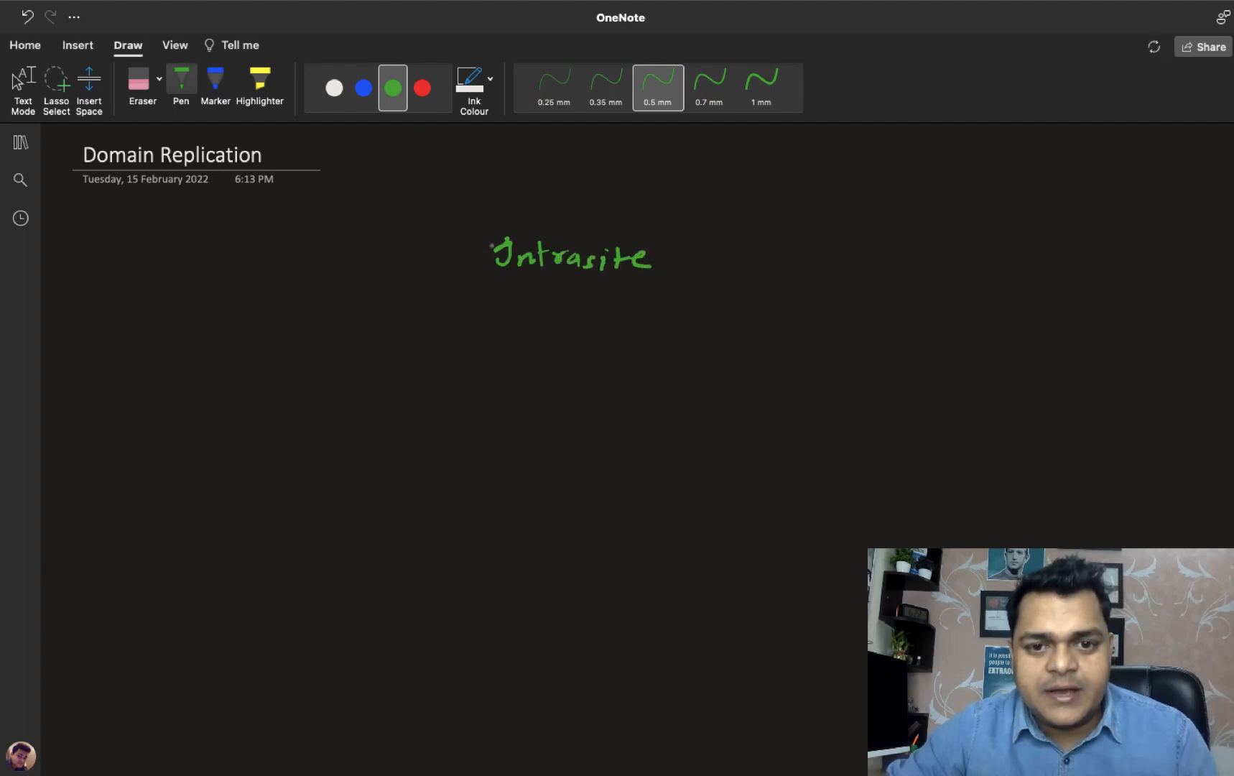
pyautogui.moveTo(470, 231)
pyautogui.mouseDown()
pyautogui.moveTo(471, 279)
pyautogui.moveTo(571, 229)
pyautogui.moveTo(688, 232)
pyautogui.moveTo(671, 289)
pyautogui.moveTo(468, 285)
pyautogui.mouseUp()
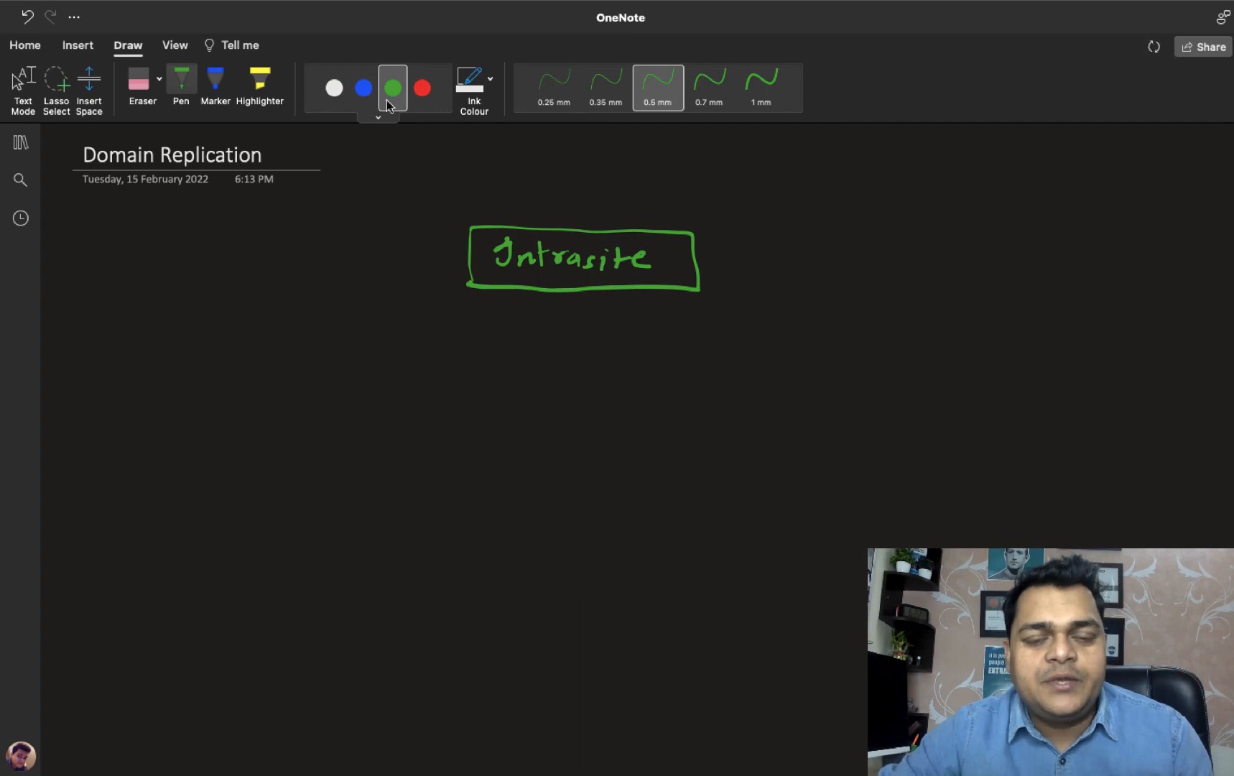
pyautogui.moveTo(532, 394)
pyautogui.mouseDown()
pyautogui.moveTo(576, 359)
pyautogui.moveTo(523, 394)
pyautogui.moveTo(881, 399)
pyautogui.mouseUp()
pyautogui.click(633, 380)
pyautogui.moveTo(897, 388)
pyautogui.mouseDown()
pyautogui.moveTo(927, 400)
pyautogui.moveTo(935, 388)
pyautogui.mouseUp()
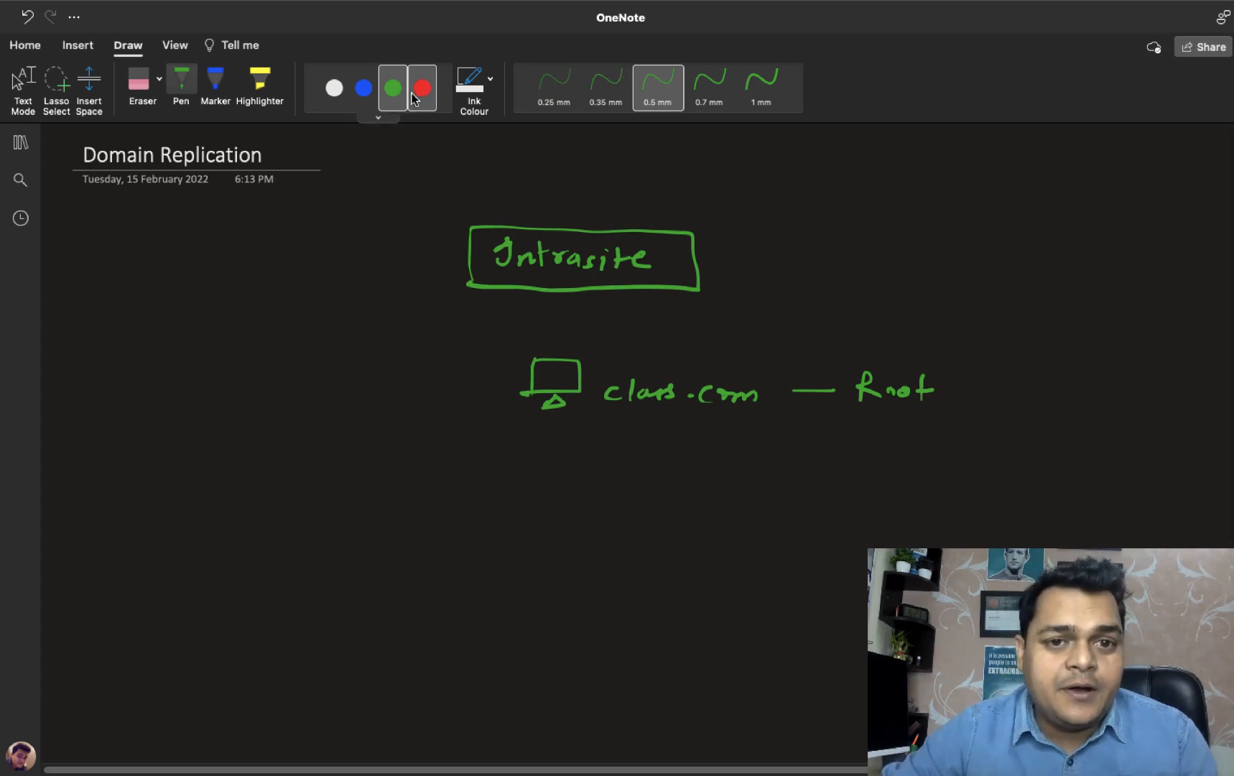
# Draw a blue computer labelled 'ABC.class.com - ADC'.
pyautogui.click(365, 92)
pyautogui.moveTo(528, 531)
pyautogui.mouseDown()
pyautogui.moveTo(525, 489)
pyautogui.moveTo(579, 526)
pyautogui.moveTo(530, 530)
pyautogui.moveTo(544, 542)
pyautogui.mouseUp()
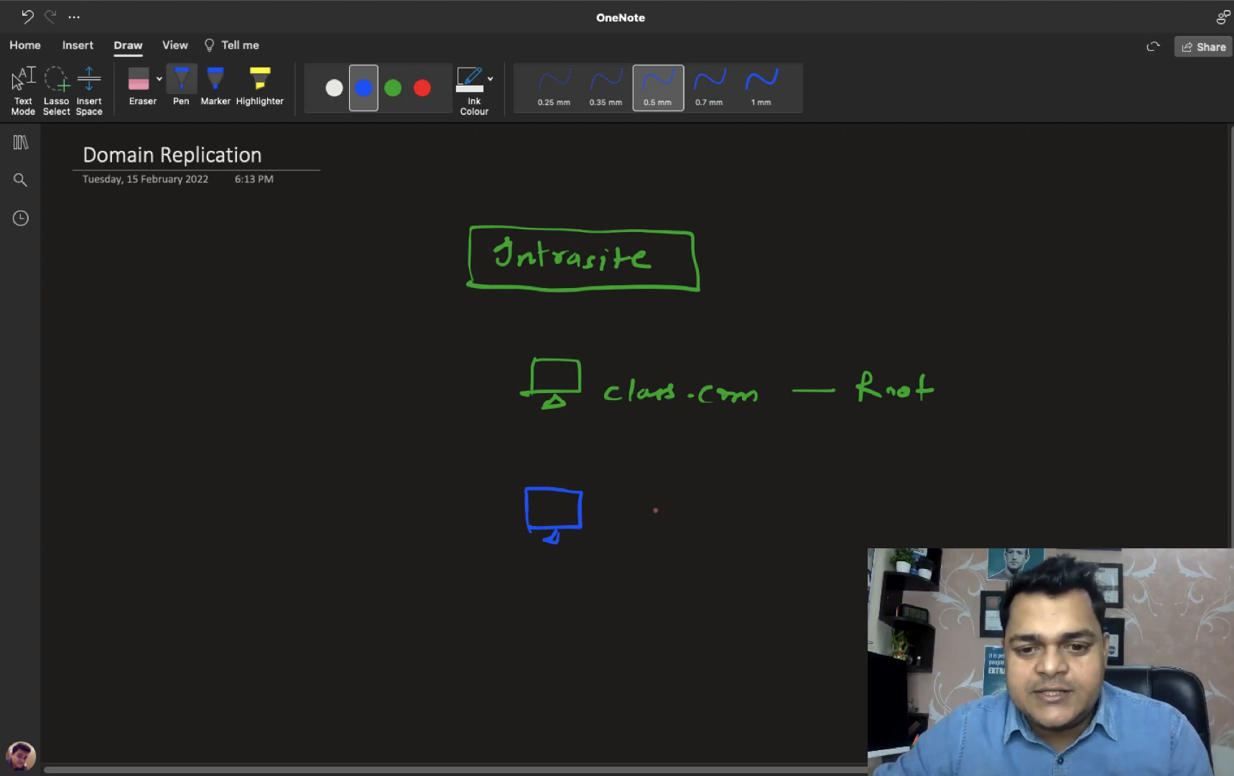
pyautogui.moveTo(655, 510)
pyautogui.mouseDown()
pyautogui.moveTo(722, 524)
pyautogui.moveTo(915, 520)
pyautogui.mouseUp()
pyautogui.moveTo(933, 530)
pyautogui.mouseDown()
pyautogui.moveTo(946, 508)
pyautogui.moveTo(956, 530)
pyautogui.mouseUp()
pyautogui.moveTo(940, 522); pyautogui.dragTo(968, 532)
pyautogui.moveTo(968, 510)
pyautogui.mouseDown()
pyautogui.moveTo(971, 532)
pyautogui.moveTo(1021, 531)
pyautogui.mouseUp()
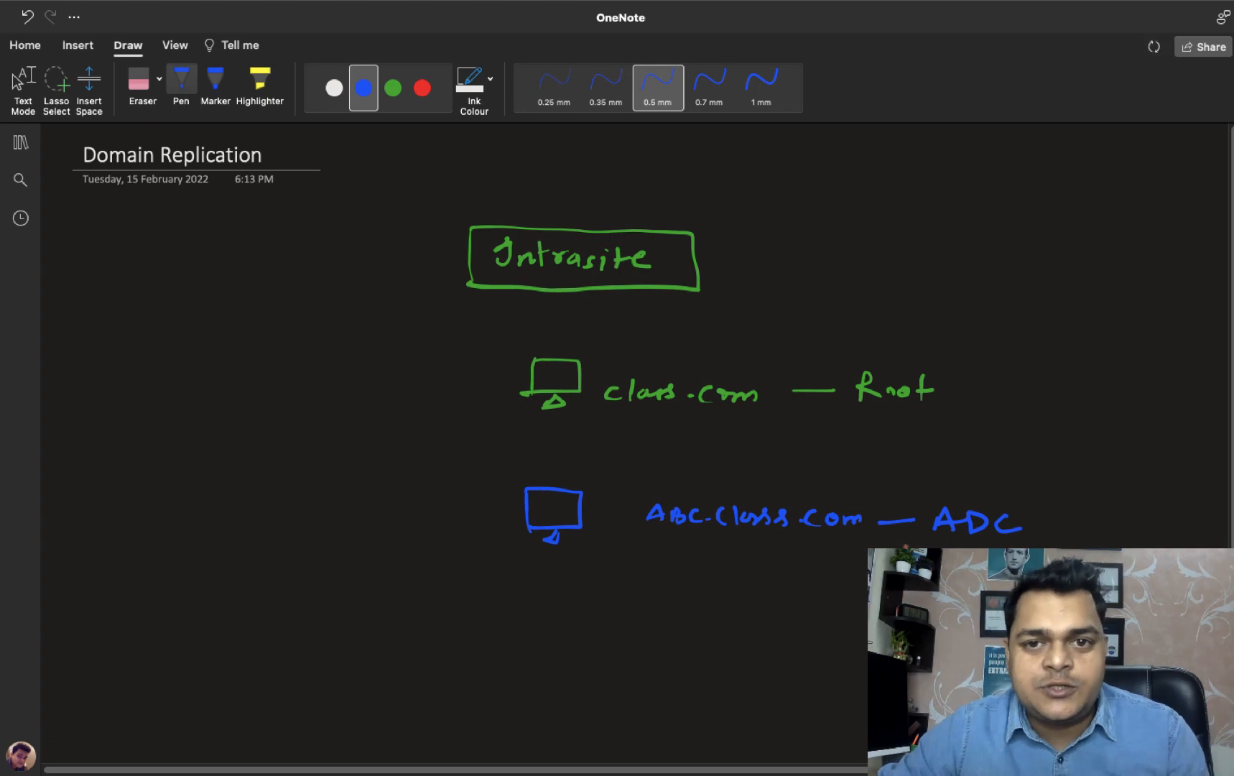
# Arrow Root to ADC, add a bottom computer labelled '+42 ABC.', and write 'Test' in green.
pyautogui.moveTo(551, 406); pyautogui.dragTo(557, 487)
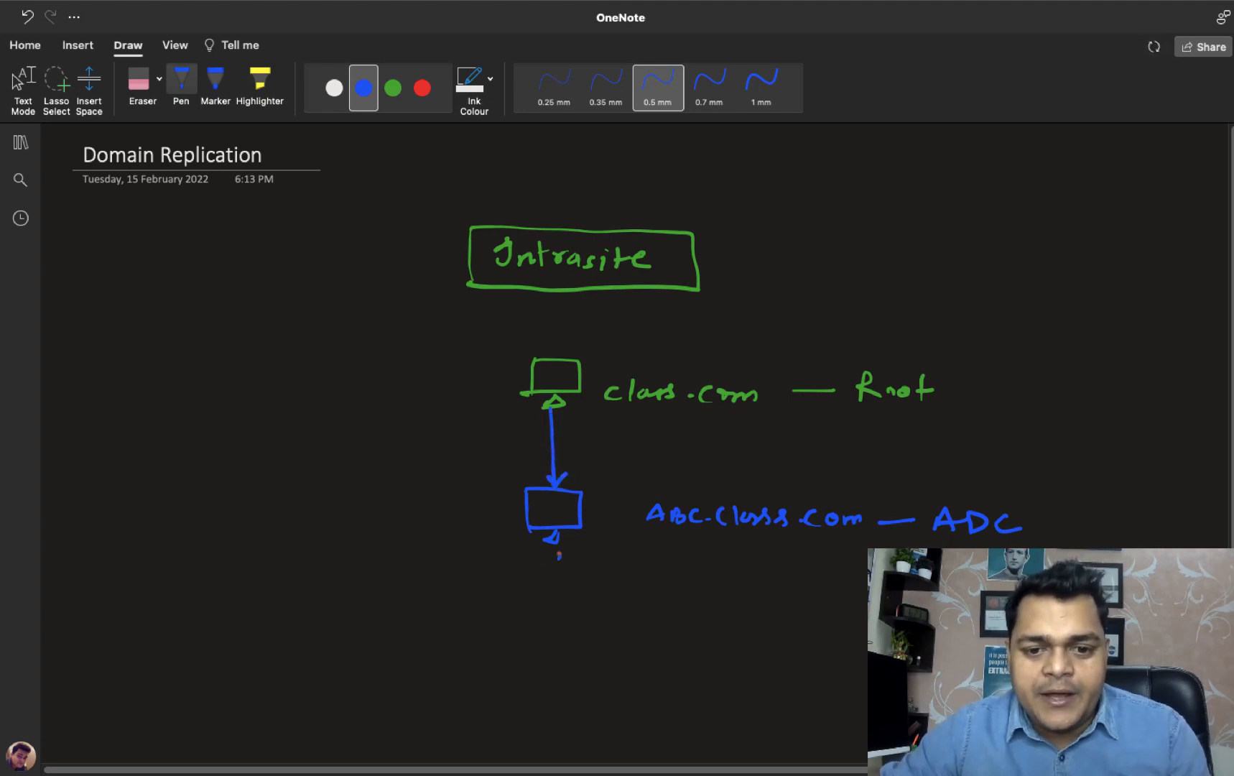
pyautogui.moveTo(559, 554)
pyautogui.mouseDown()
pyautogui.moveTo(557, 611)
pyautogui.moveTo(594, 622)
pyautogui.moveTo(607, 658)
pyautogui.moveTo(537, 655)
pyautogui.moveTo(583, 661)
pyautogui.mouseUp()
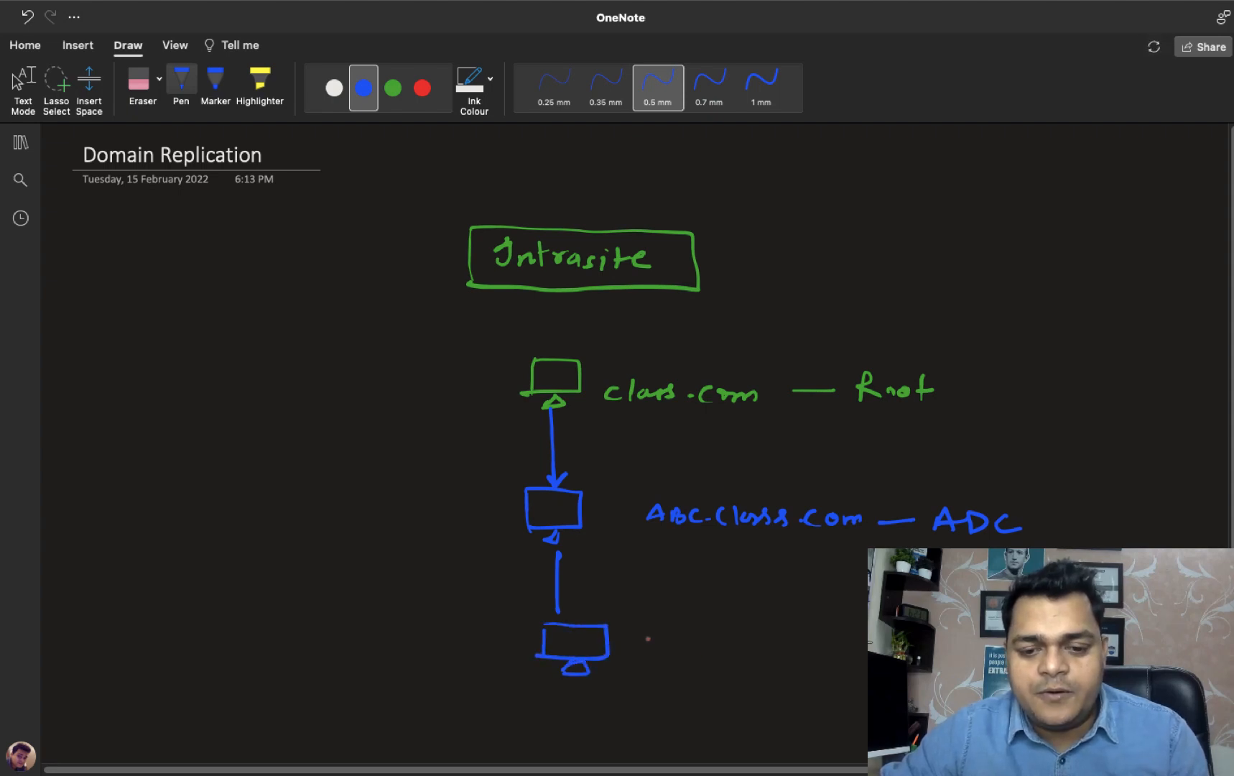
pyautogui.moveTo(644, 639)
pyautogui.mouseDown()
pyautogui.moveTo(661, 639)
pyautogui.moveTo(652, 647)
pyautogui.mouseUp()
pyautogui.moveTo(673, 631); pyautogui.dragTo(678, 649)
pyautogui.moveTo(691, 634)
pyautogui.mouseDown()
pyautogui.moveTo(719, 645)
pyautogui.moveTo(739, 632)
pyautogui.moveTo(747, 649)
pyautogui.mouseUp()
pyautogui.moveTo(752, 633)
pyautogui.mouseDown()
pyautogui.moveTo(752, 649)
pyautogui.moveTo(868, 647)
pyautogui.mouseUp()
pyautogui.click(805, 647)
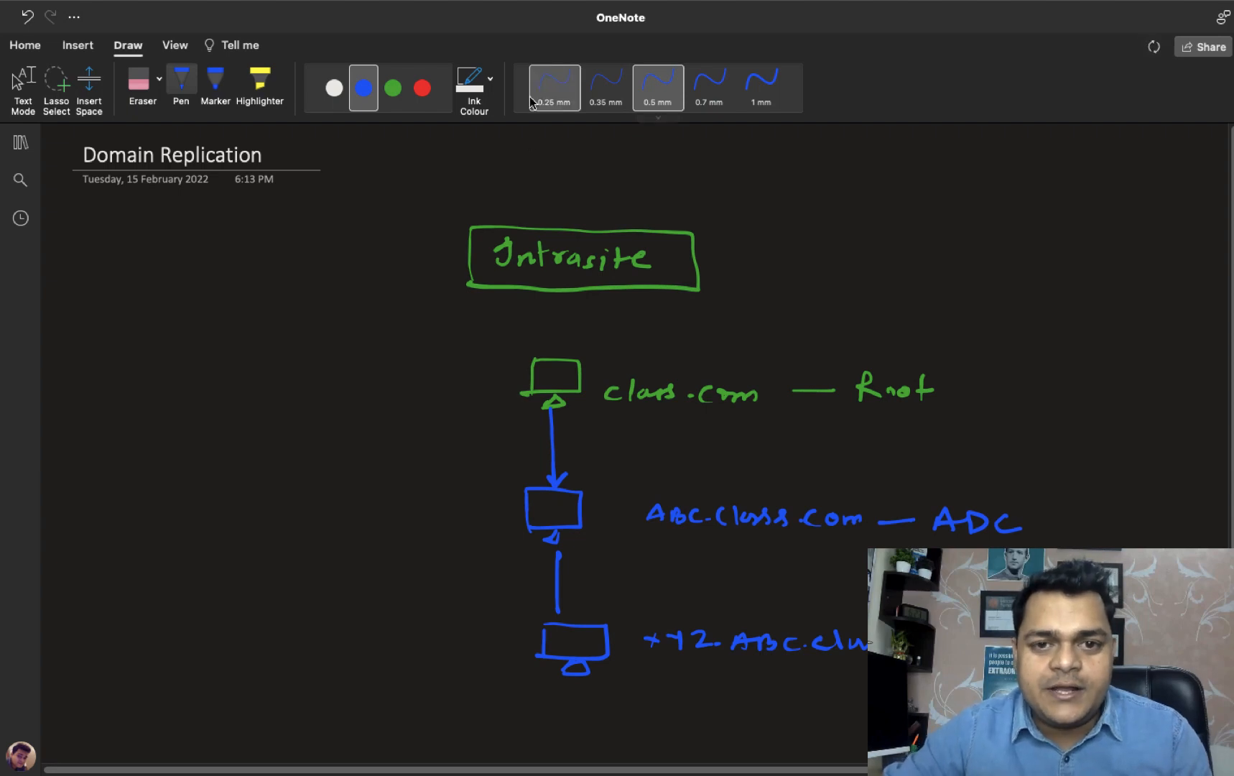
pyautogui.click(393, 87)
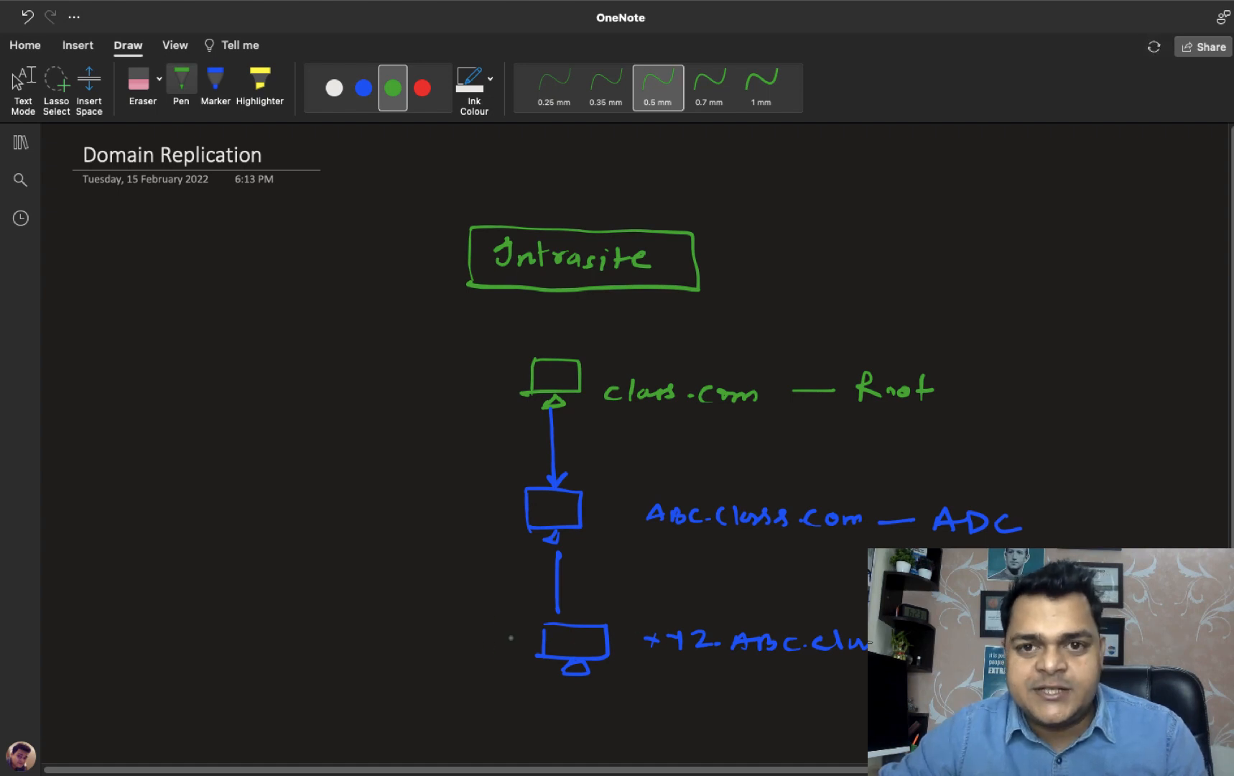
pyautogui.moveTo(445, 637)
pyautogui.mouseDown()
pyautogui.moveTo(480, 636)
pyautogui.moveTo(474, 650)
pyautogui.moveTo(431, 629)
pyautogui.moveTo(495, 659)
pyautogui.moveTo(474, 619)
pyautogui.moveTo(489, 508)
pyautogui.moveTo(503, 523)
pyautogui.moveTo(490, 488)
pyautogui.moveTo(518, 373)
pyautogui.mouseUp()
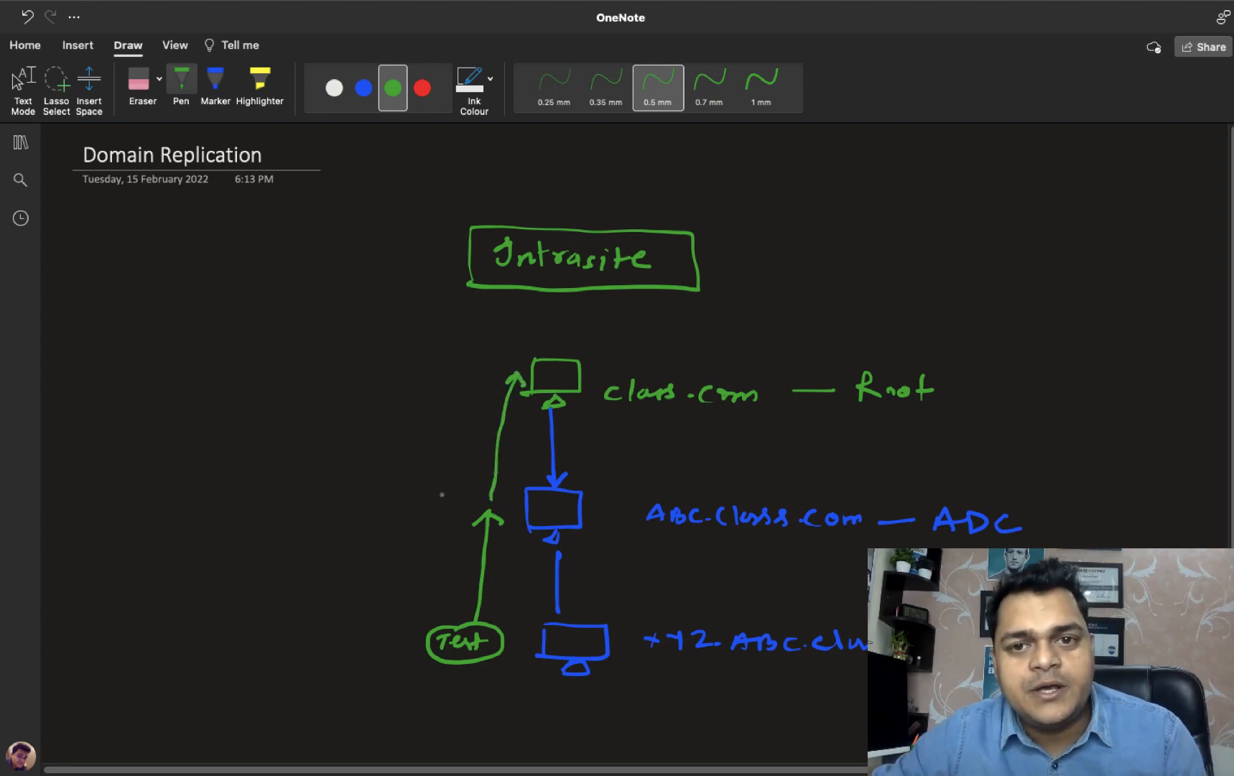
# Label both arrows 'rep' and write a red '24/7 -Live' note beside Intrasite.
pyautogui.moveTo(388, 511)
pyautogui.mouseDown()
pyautogui.moveTo(421, 510)
pyautogui.moveTo(430, 490)
pyautogui.mouseUp()
pyautogui.moveTo(446, 406)
pyautogui.mouseDown()
pyautogui.moveTo(474, 410)
pyautogui.moveTo(483, 397)
pyautogui.moveTo(480, 412)
pyautogui.moveTo(500, 392)
pyautogui.mouseUp()
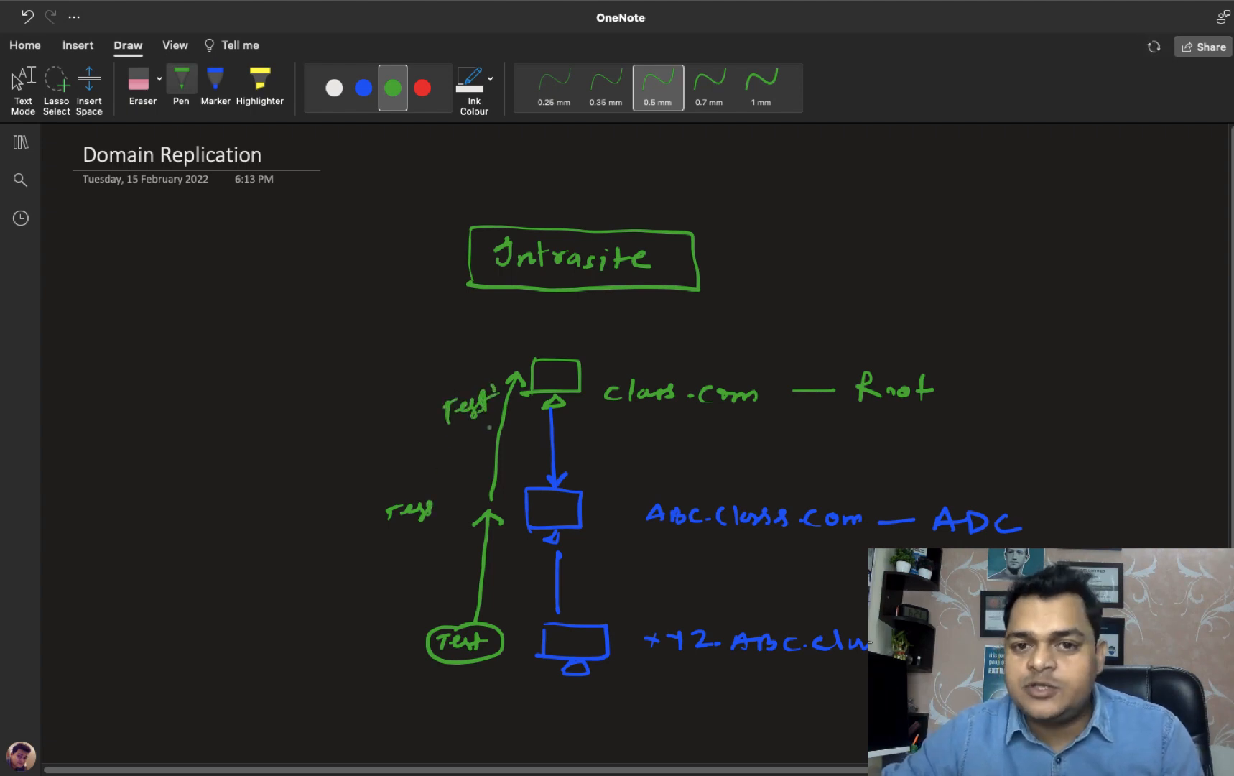
pyautogui.click(424, 98)
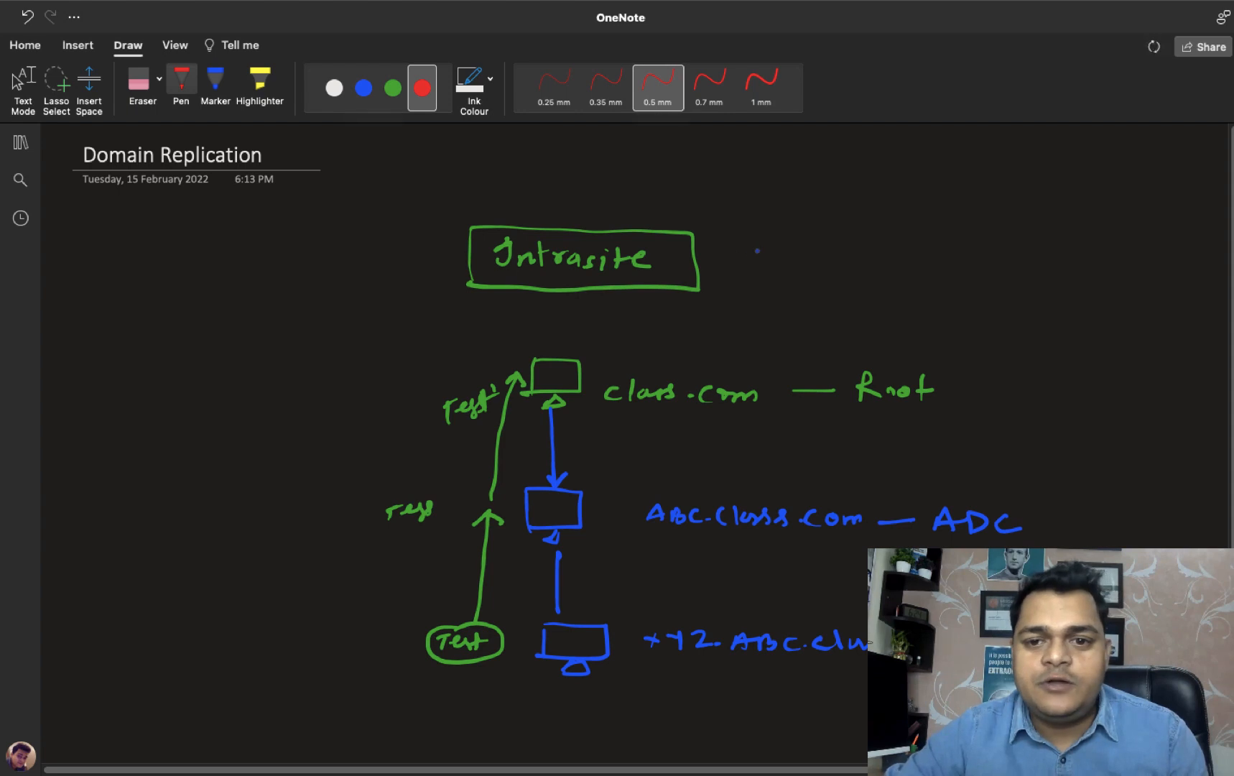
pyautogui.moveTo(743, 247); pyautogui.dragTo(780, 265)
pyautogui.moveTo(799, 237)
pyautogui.mouseDown()
pyautogui.moveTo(790, 274)
pyautogui.moveTo(891, 254)
pyautogui.mouseUp()
pyautogui.moveTo(895, 243)
pyautogui.mouseDown()
pyautogui.moveTo(894, 258)
pyautogui.moveTo(914, 268)
pyautogui.mouseUp()
pyautogui.moveTo(919, 257)
pyautogui.mouseDown()
pyautogui.moveTo(922, 267)
pyautogui.moveTo(947, 250)
pyautogui.mouseUp()
pyautogui.moveTo(950, 260); pyautogui.dragTo(962, 266)
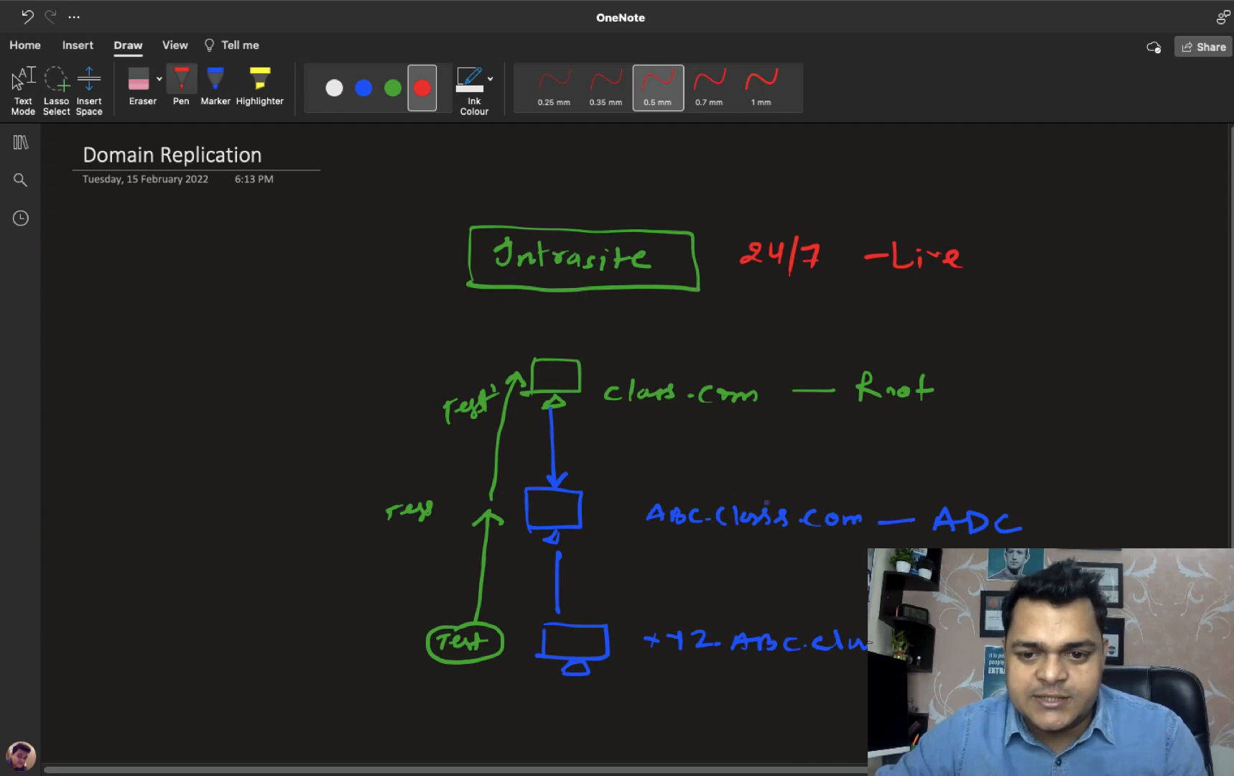
# Underline 'class' in red in each of the three domain labels.
pyautogui.moveTo(722, 536); pyautogui.dragTo(790, 535)
pyautogui.moveTo(832, 658); pyautogui.dragTo(869, 657)
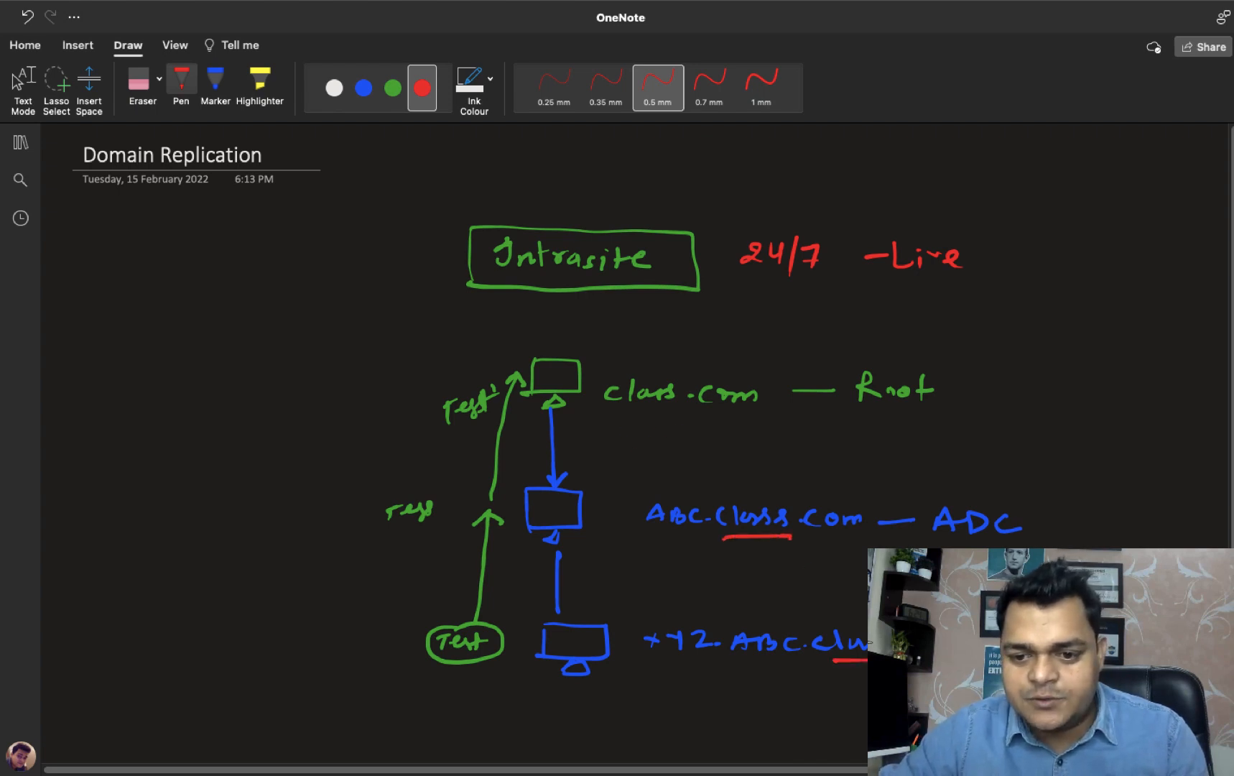
pyautogui.moveTo(623, 413); pyautogui.dragTo(676, 411)
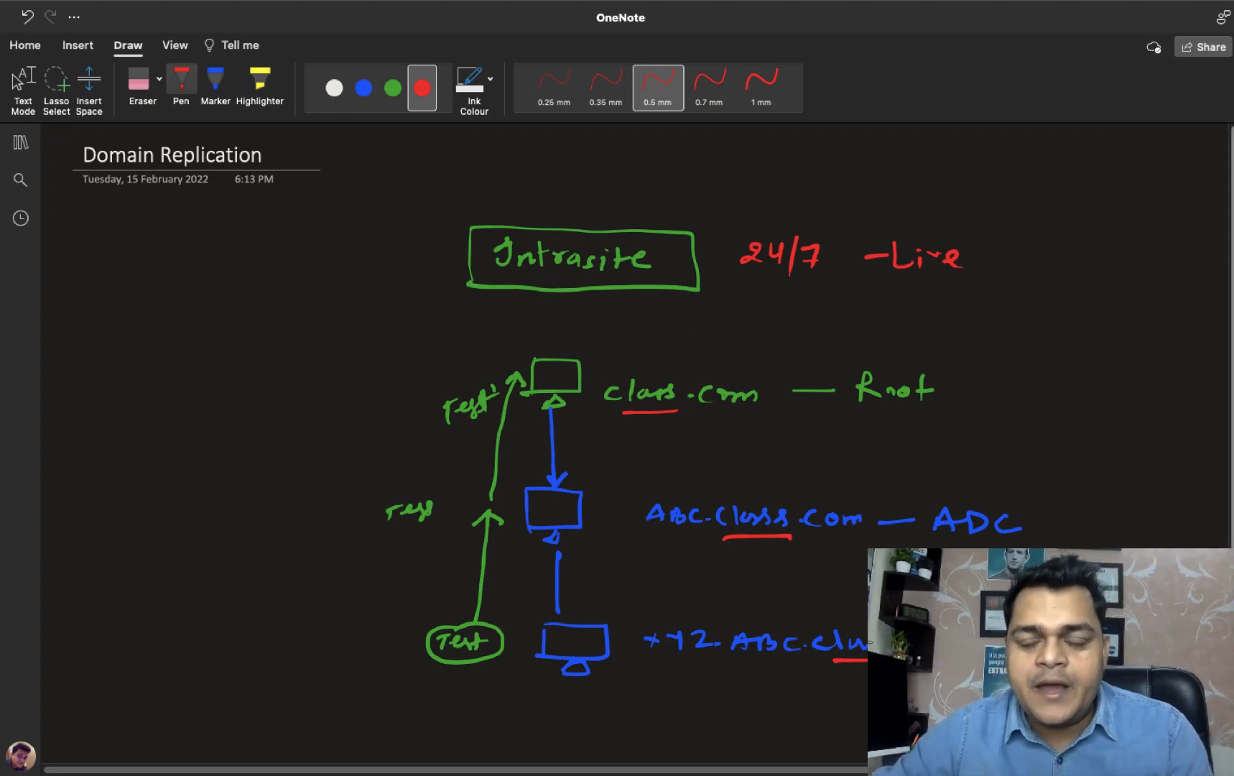
pyautogui.scroll(-3, 558, 287)
pyautogui.scroll(3, 652, 386)
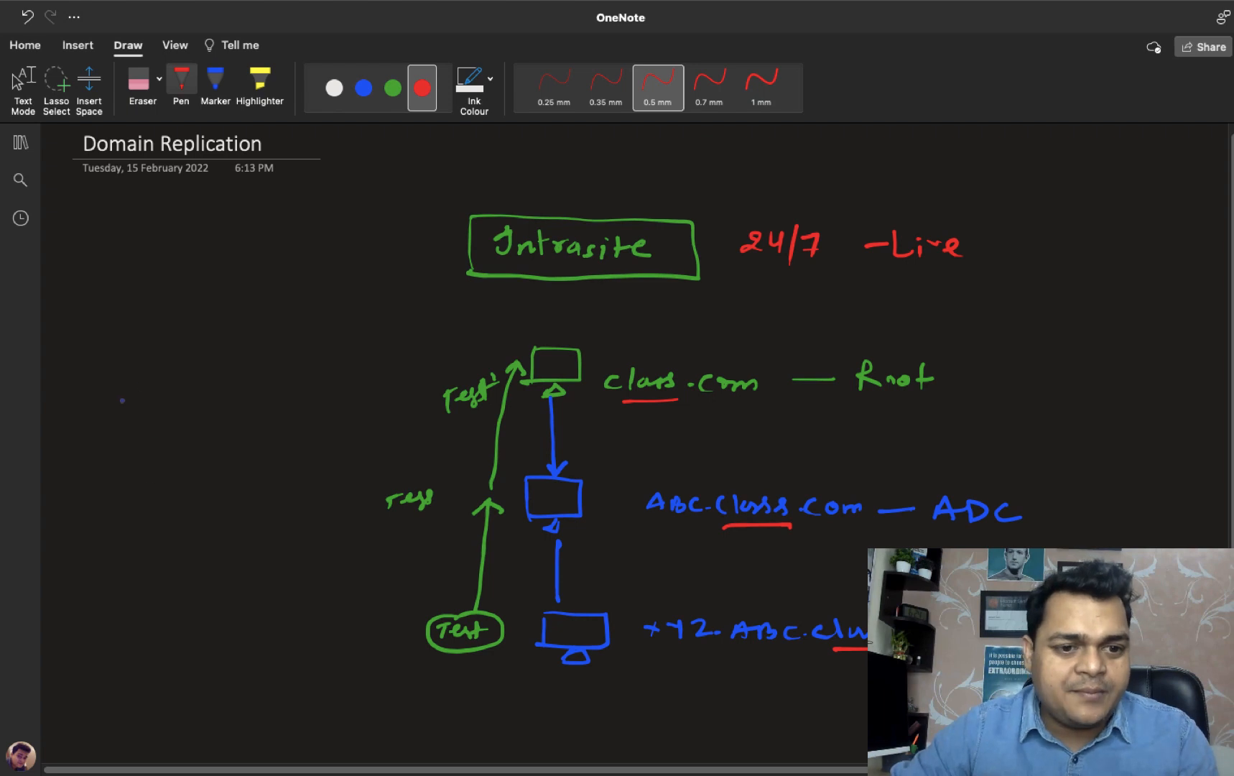
# Draw a red domain on the left: a label over three chained computers.
pyautogui.moveTo(104, 377)
pyautogui.mouseDown()
pyautogui.moveTo(144, 374)
pyautogui.moveTo(107, 404)
pyautogui.moveTo(137, 415)
pyautogui.mouseUp()
pyautogui.moveTo(79, 339)
pyautogui.mouseDown()
pyautogui.moveTo(86, 353)
pyautogui.moveTo(223, 349)
pyautogui.mouseUp()
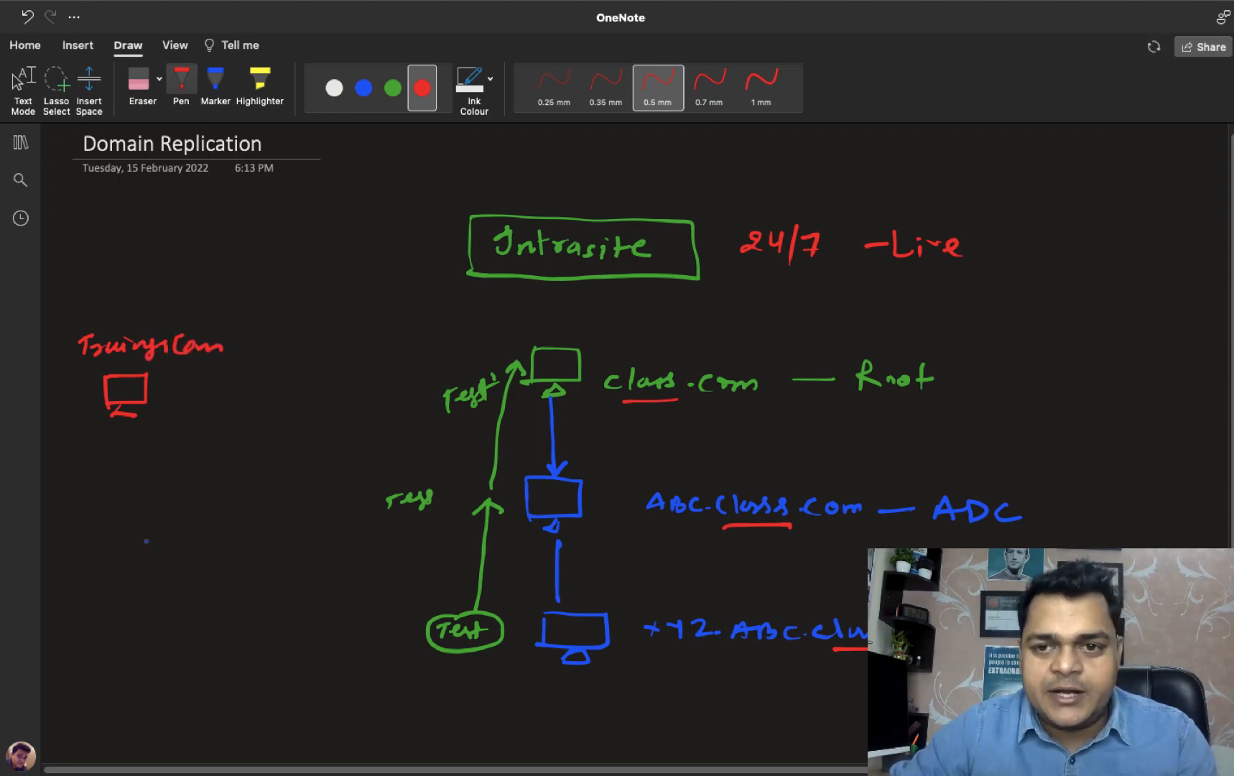
pyautogui.moveTo(90, 486); pyautogui.dragTo(90, 525)
pyautogui.moveTo(96, 487)
pyautogui.mouseDown()
pyautogui.moveTo(132, 485)
pyautogui.moveTo(90, 525)
pyautogui.moveTo(112, 539)
pyautogui.mouseUp()
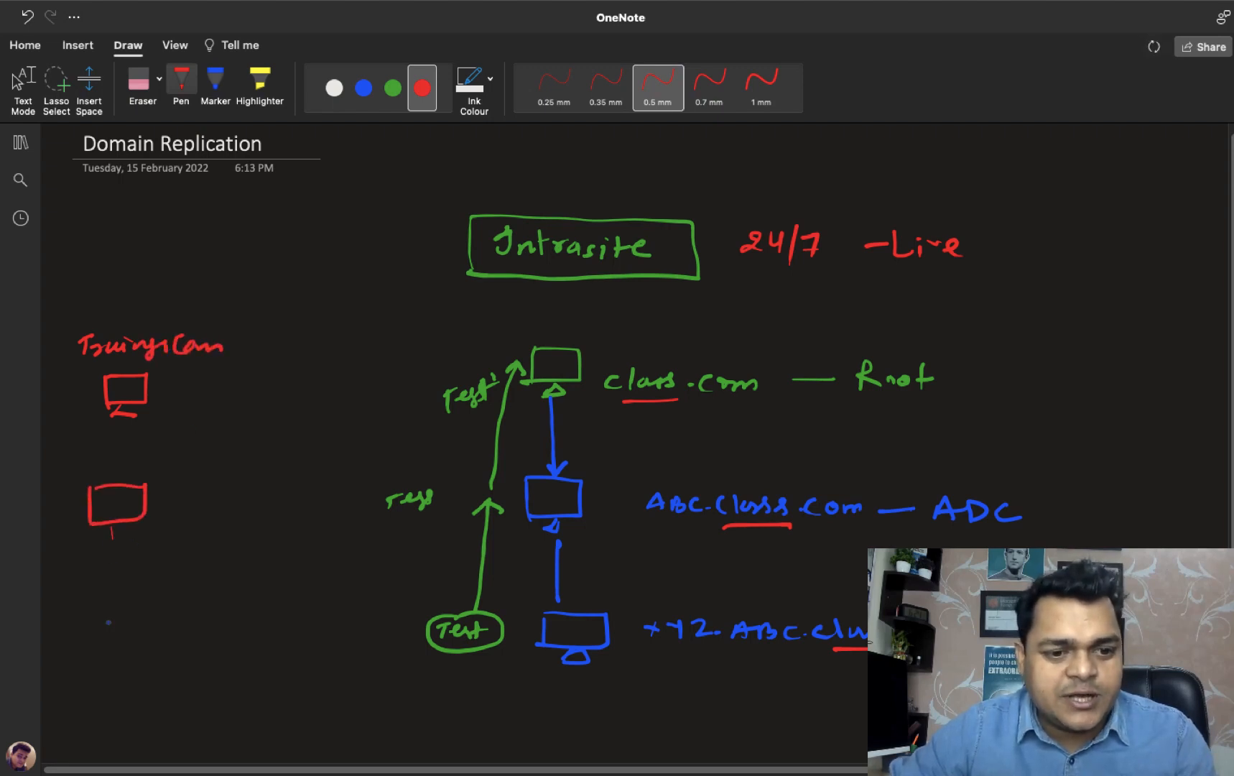
pyautogui.moveTo(82, 617)
pyautogui.mouseDown()
pyautogui.moveTo(81, 650)
pyautogui.moveTo(121, 615)
pyautogui.mouseUp()
pyautogui.moveTo(119, 614); pyautogui.dragTo(115, 663)
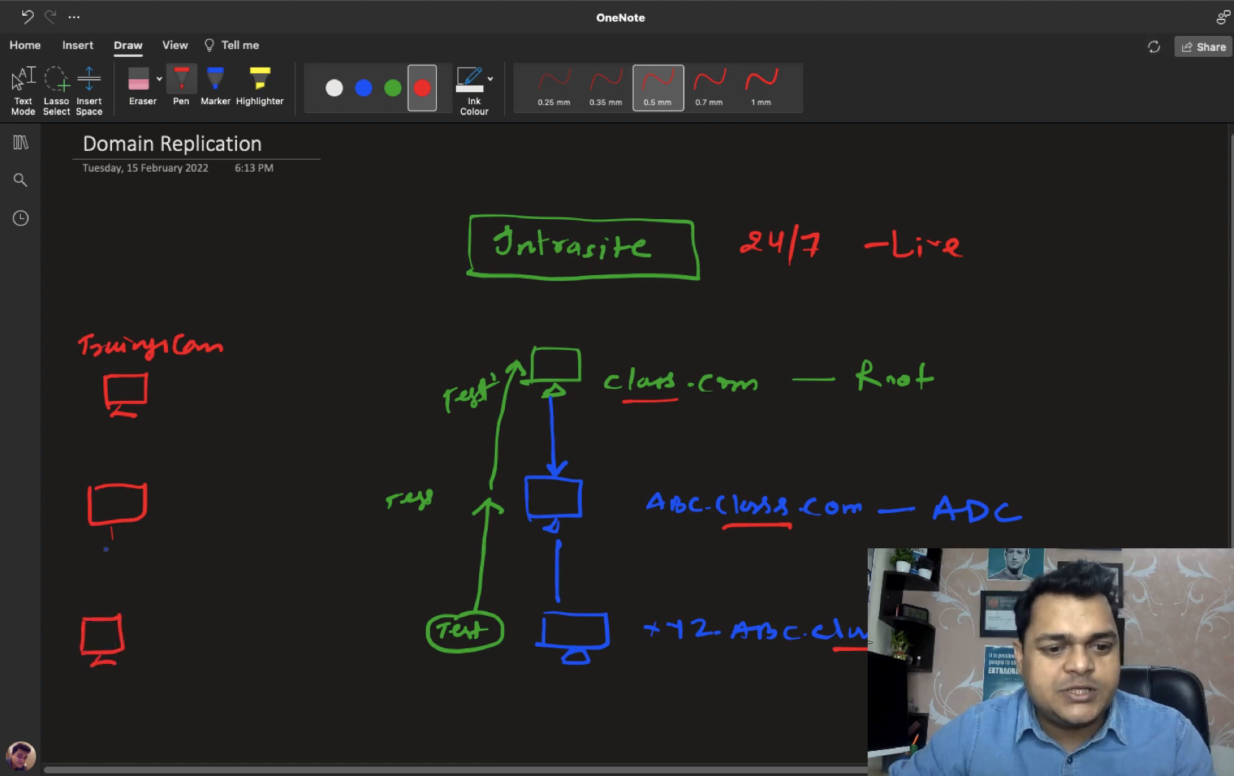
pyautogui.moveTo(104, 540); pyautogui.dragTo(131, 536)
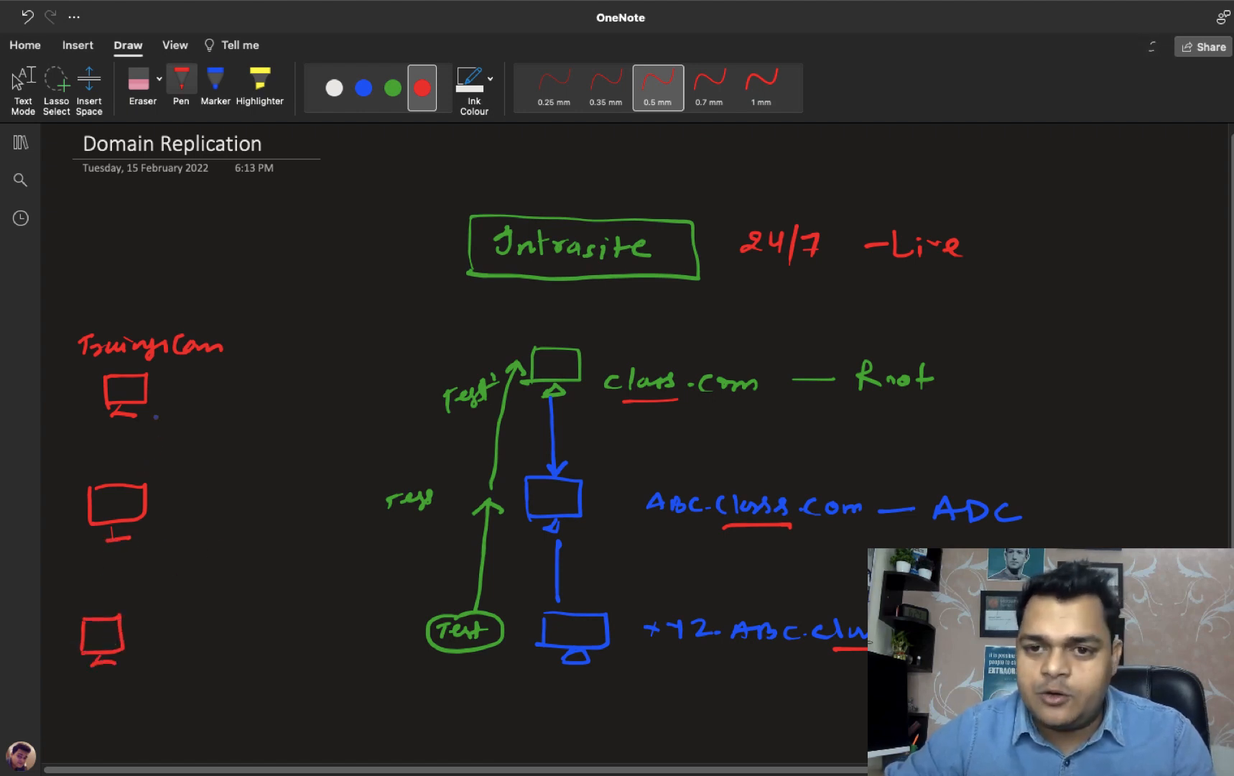
pyautogui.moveTo(113, 428)
pyautogui.mouseDown()
pyautogui.moveTo(112, 481)
pyautogui.moveTo(122, 465)
pyautogui.mouseUp()
pyautogui.moveTo(106, 552); pyautogui.dragTo(105, 612)
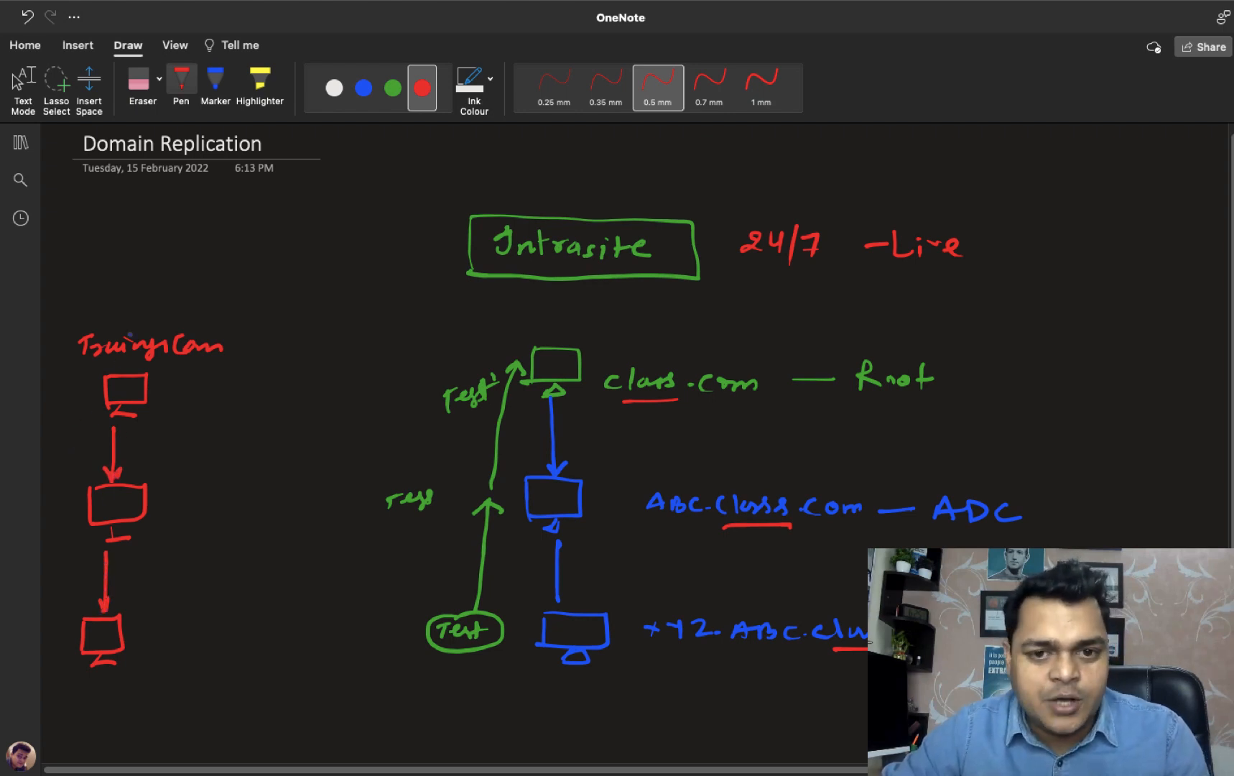
# Add a red curved arrow, circle the left domain label, and link it to class.com Root.
pyautogui.moveTo(271, 233)
pyautogui.mouseDown()
pyautogui.moveTo(239, 239)
pyautogui.moveTo(156, 310)
pyautogui.mouseUp()
pyautogui.moveTo(146, 291)
pyautogui.mouseDown()
pyautogui.moveTo(157, 312)
pyautogui.moveTo(169, 293)
pyautogui.mouseUp()
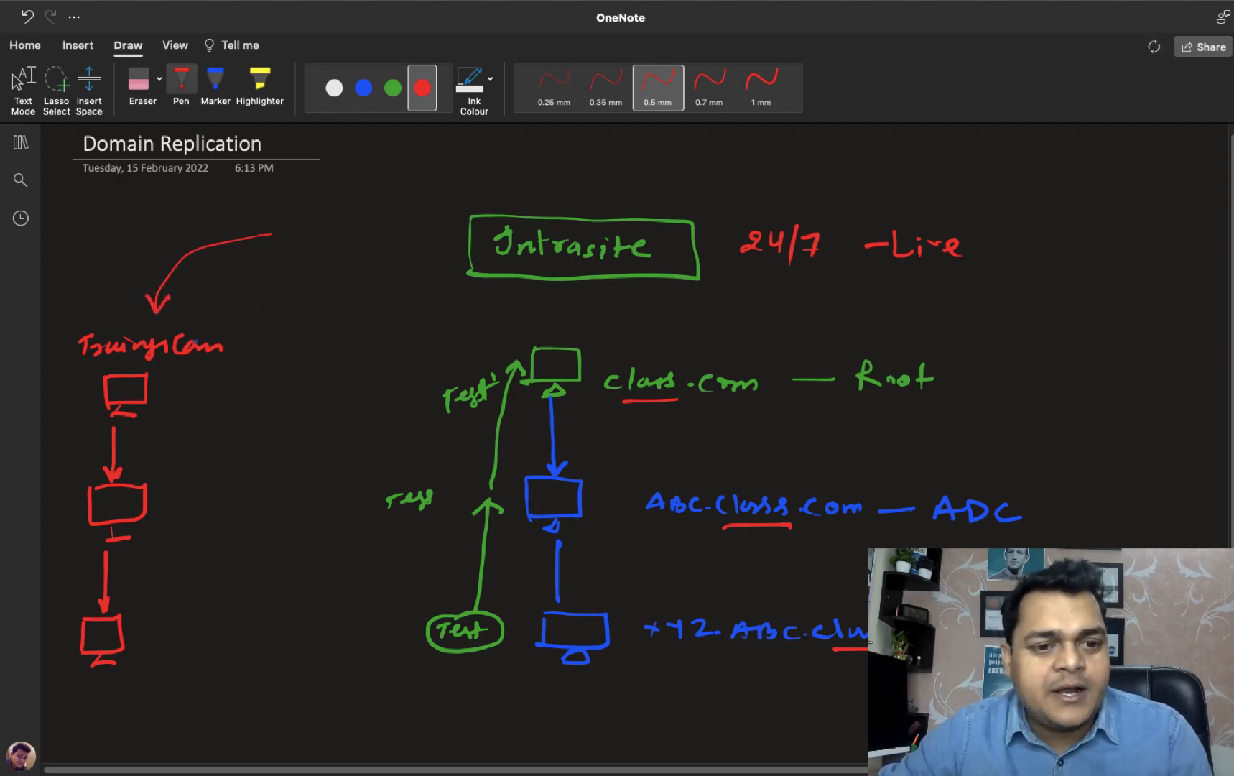
pyautogui.moveTo(115, 318)
pyautogui.mouseDown()
pyautogui.moveTo(74, 339)
pyautogui.moveTo(201, 369)
pyautogui.moveTo(106, 323)
pyautogui.mouseUp()
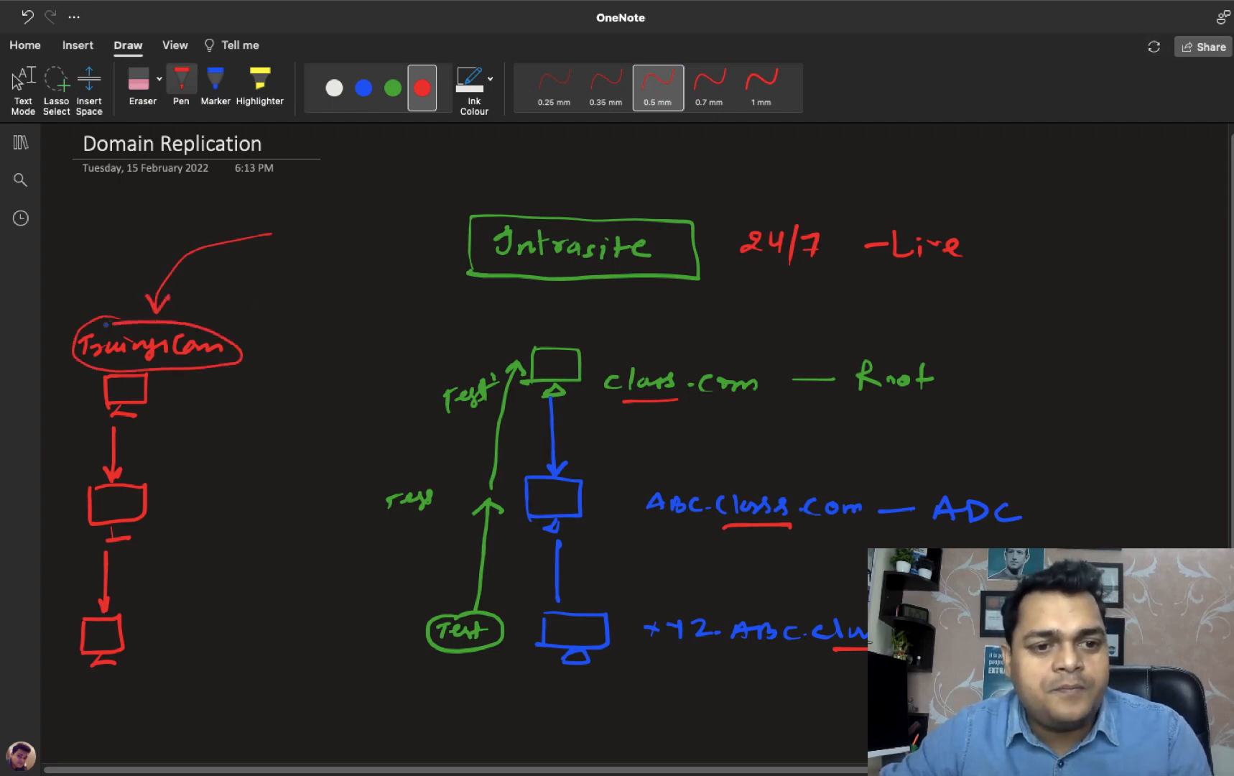
pyautogui.moveTo(210, 328)
pyautogui.mouseDown()
pyautogui.moveTo(347, 313)
pyautogui.moveTo(553, 333)
pyautogui.moveTo(540, 386)
pyautogui.moveTo(585, 341)
pyautogui.moveTo(528, 337)
pyautogui.mouseUp()
# Circle the Root server in green, write an underlined 'Intersite' label, and tick the Intrasite heading.
pyautogui.click(393, 88)
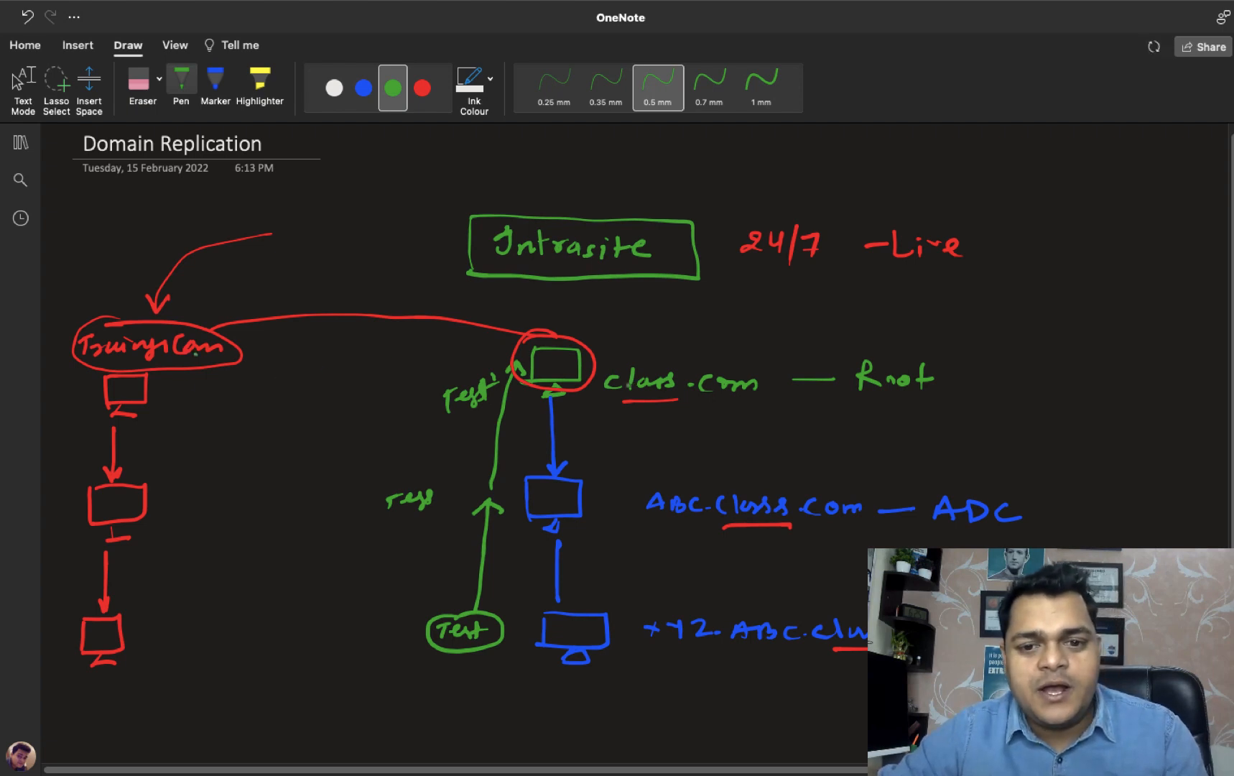
pyautogui.moveTo(549, 332)
pyautogui.mouseDown()
pyautogui.moveTo(514, 373)
pyautogui.moveTo(593, 379)
pyautogui.moveTo(538, 353)
pyautogui.mouseUp()
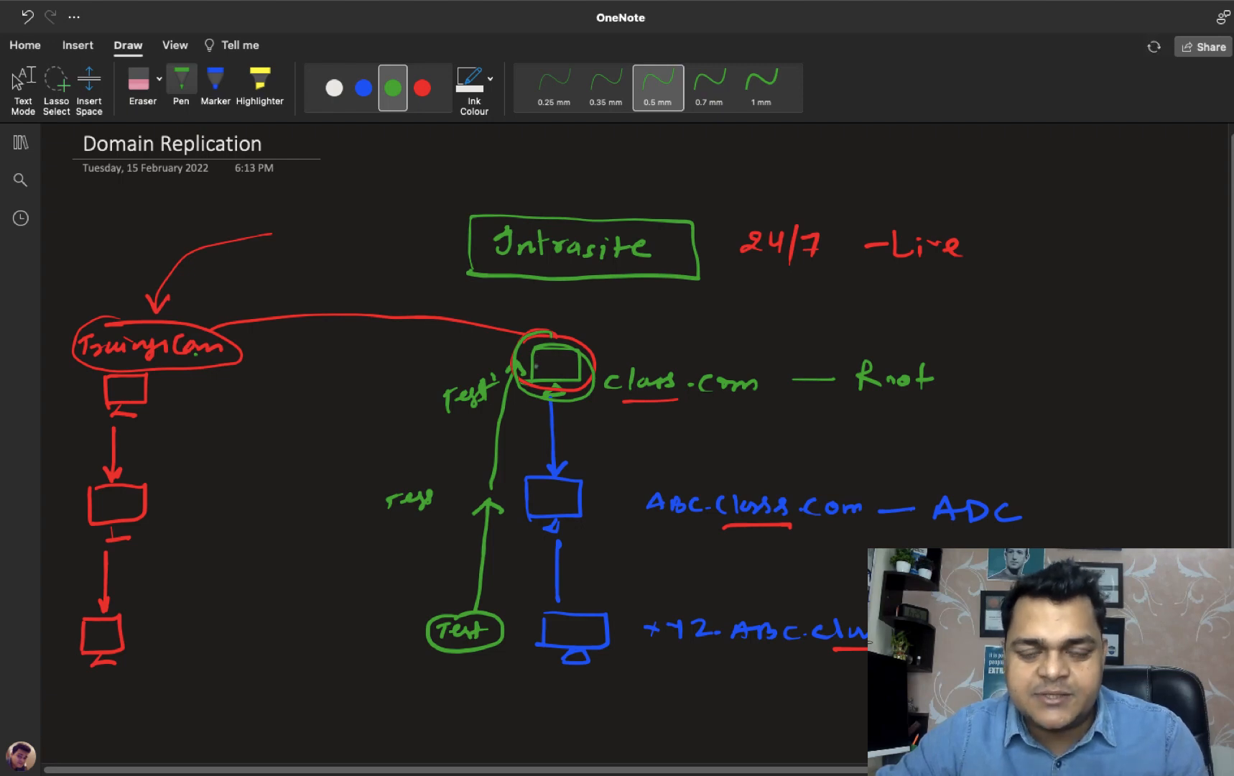
pyautogui.moveTo(332, 321); pyautogui.dragTo(337, 345)
pyautogui.moveTo(331, 344)
pyautogui.mouseDown()
pyautogui.moveTo(306, 386)
pyautogui.moveTo(319, 404)
pyautogui.moveTo(337, 388)
pyautogui.moveTo(399, 388)
pyautogui.moveTo(442, 370)
pyautogui.mouseUp()
pyautogui.moveTo(345, 426); pyautogui.dragTo(428, 398)
pyautogui.press('Escape')
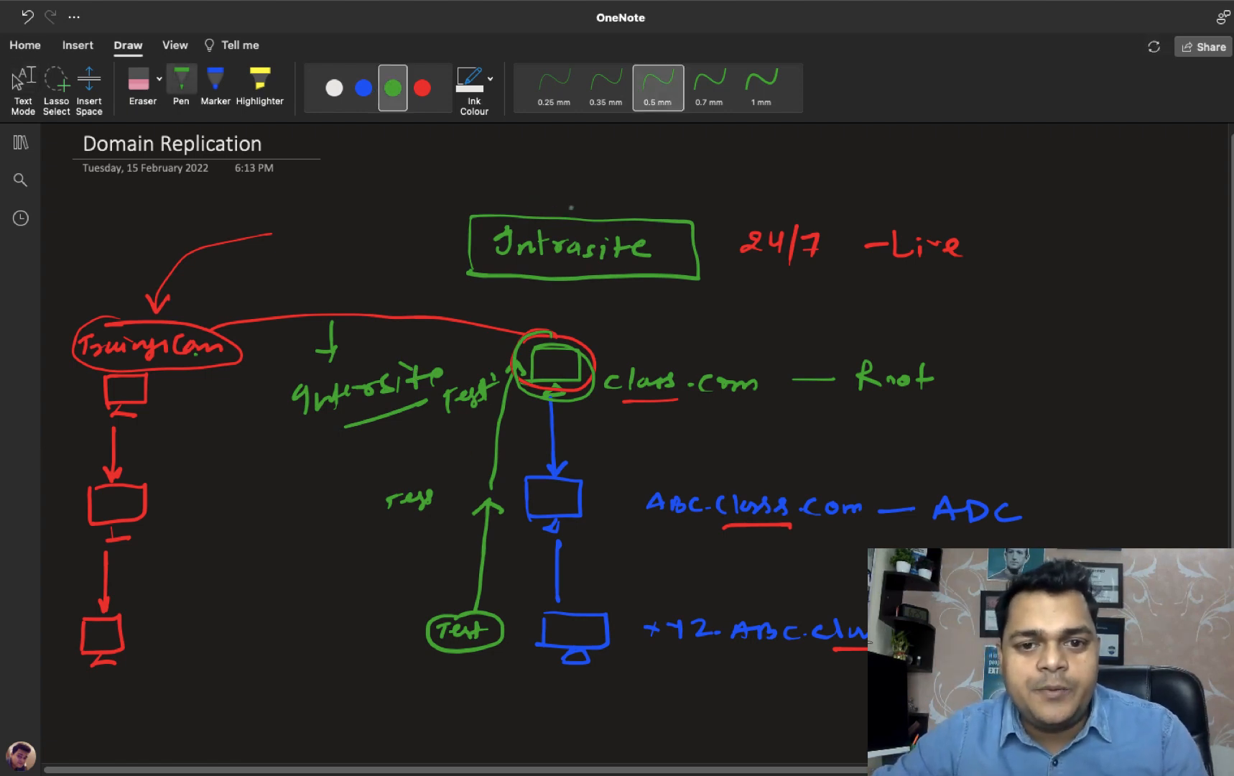
pyautogui.moveTo(571, 208); pyautogui.dragTo(616, 177)
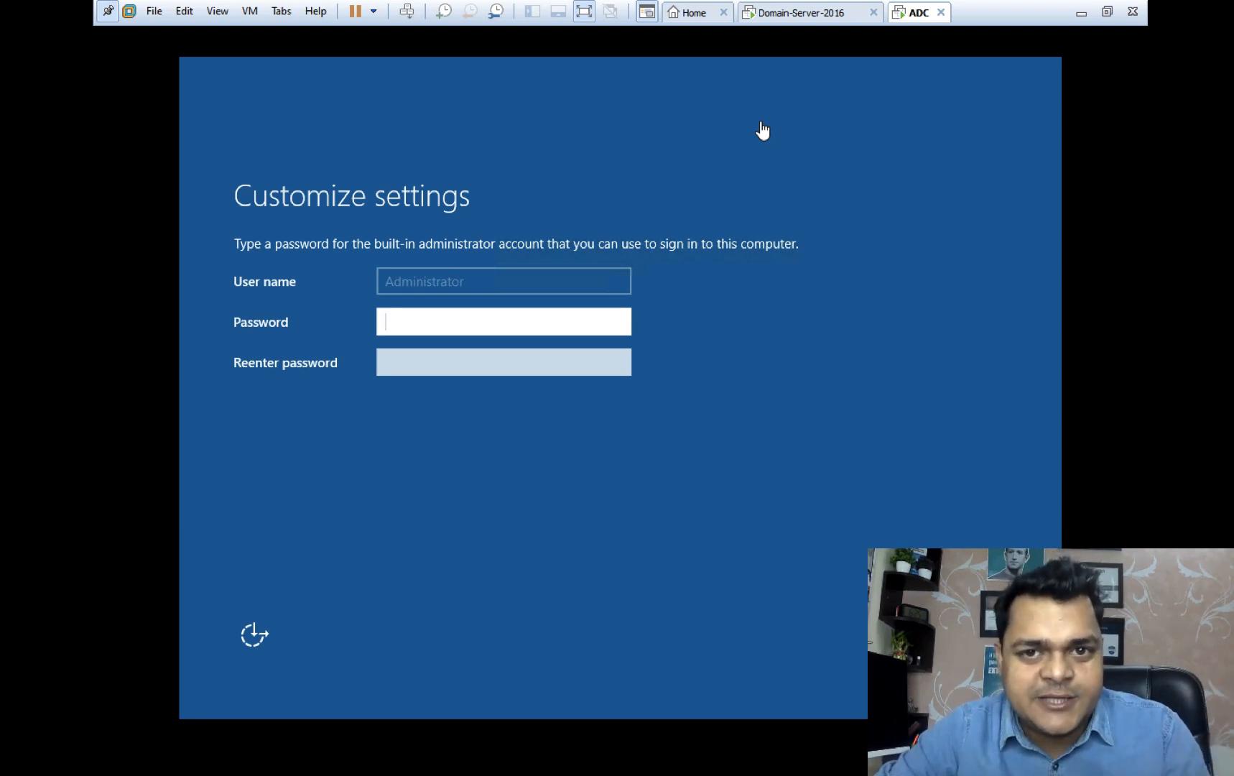
# Open the screen recorder's menu on the macOS desktop, then return to the VMware view.
pyautogui.hotkey('ctrl', 'Left')
pyautogui.hotkey('ctrl', 'Left')
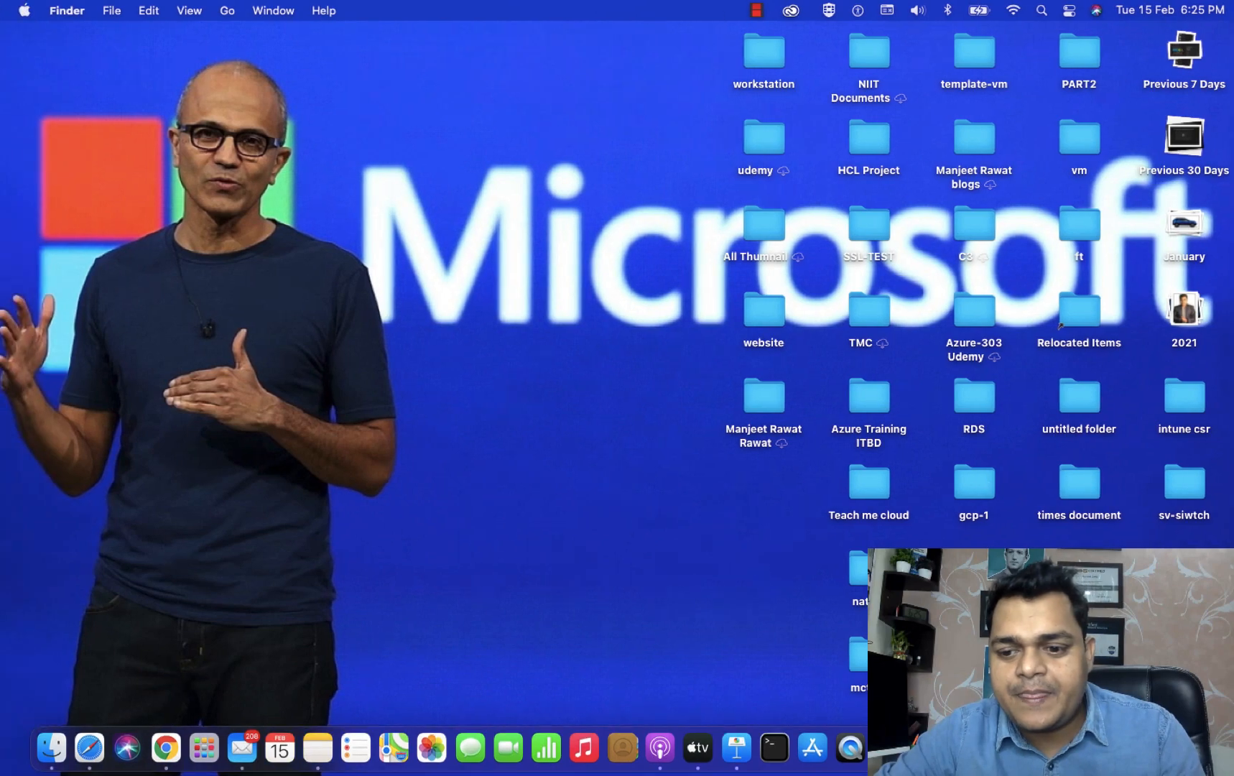
pyautogui.rightClick(1118, 748)
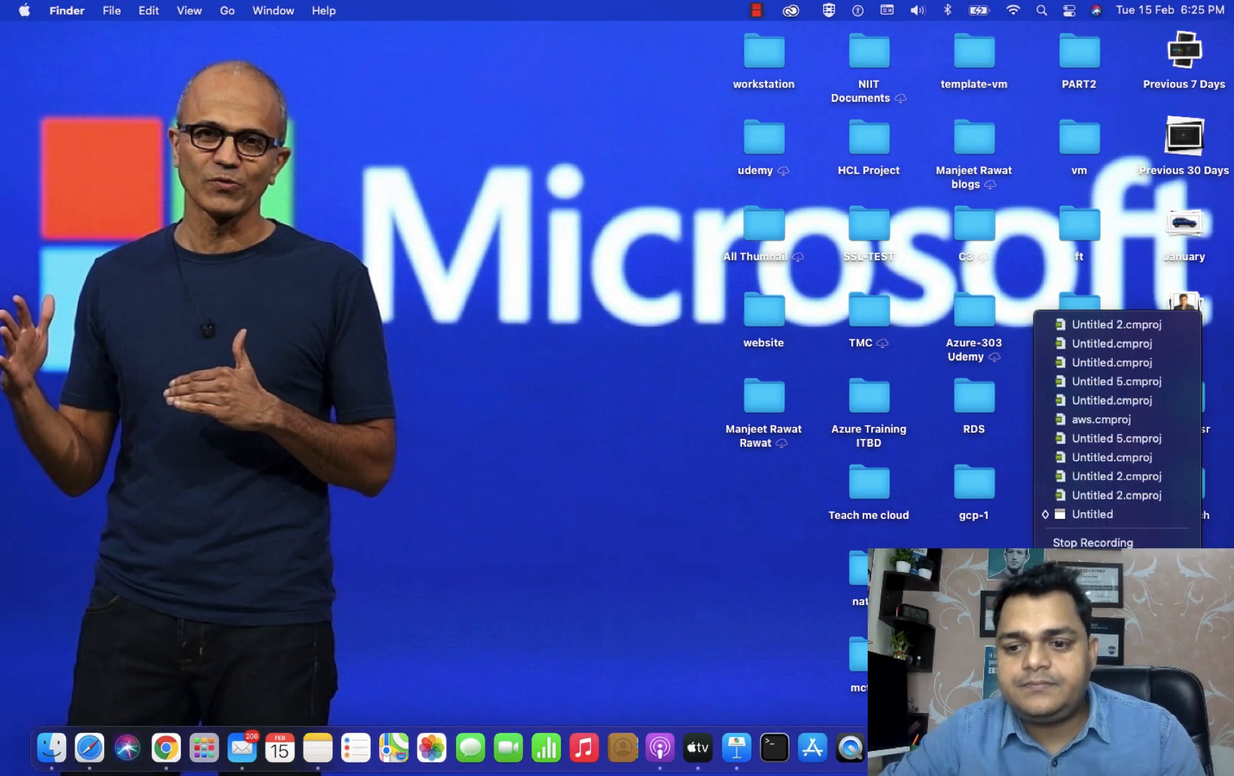
pyautogui.press('Escape')
pyautogui.hotkey('ctrl', 'Right')
pyautogui.hotkey('ctrl', 'Right')
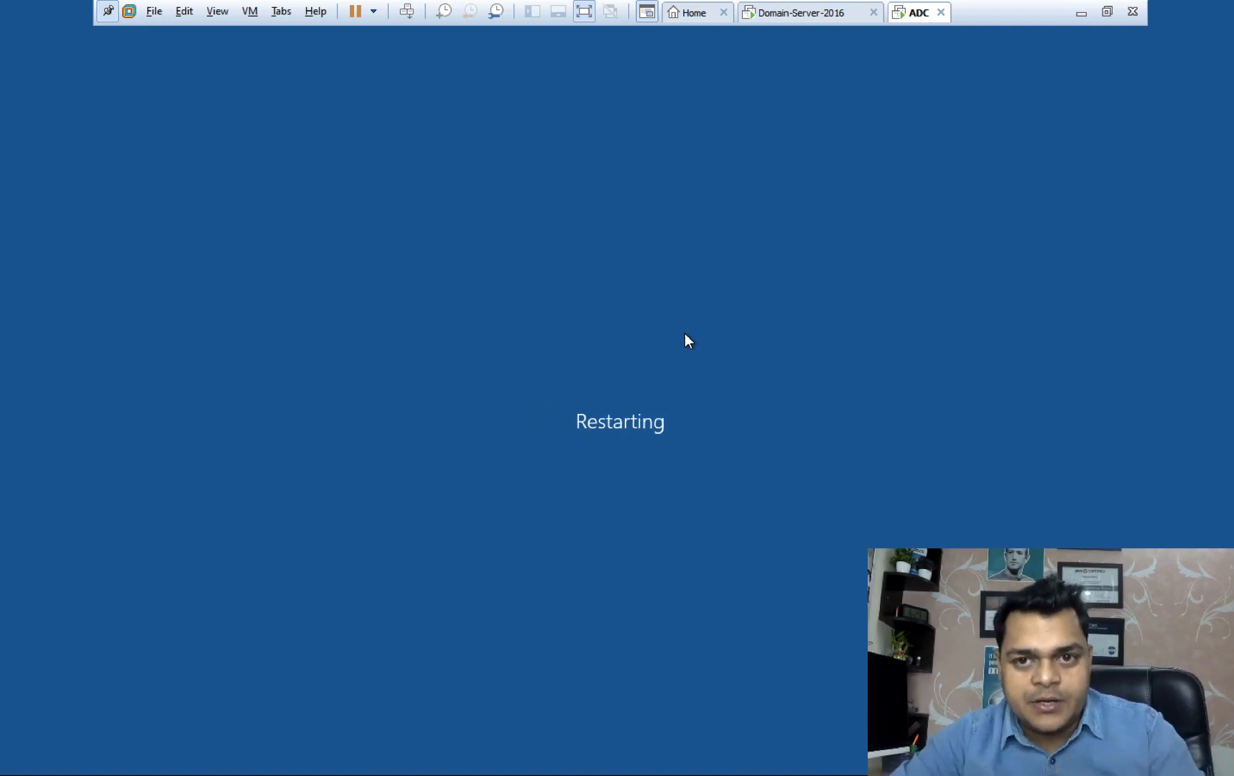
# On Domain-Server-2016, close Settings and Shutdown Event Tracker, then open Active Directory Users and Computers.
pyautogui.click(808, 14)
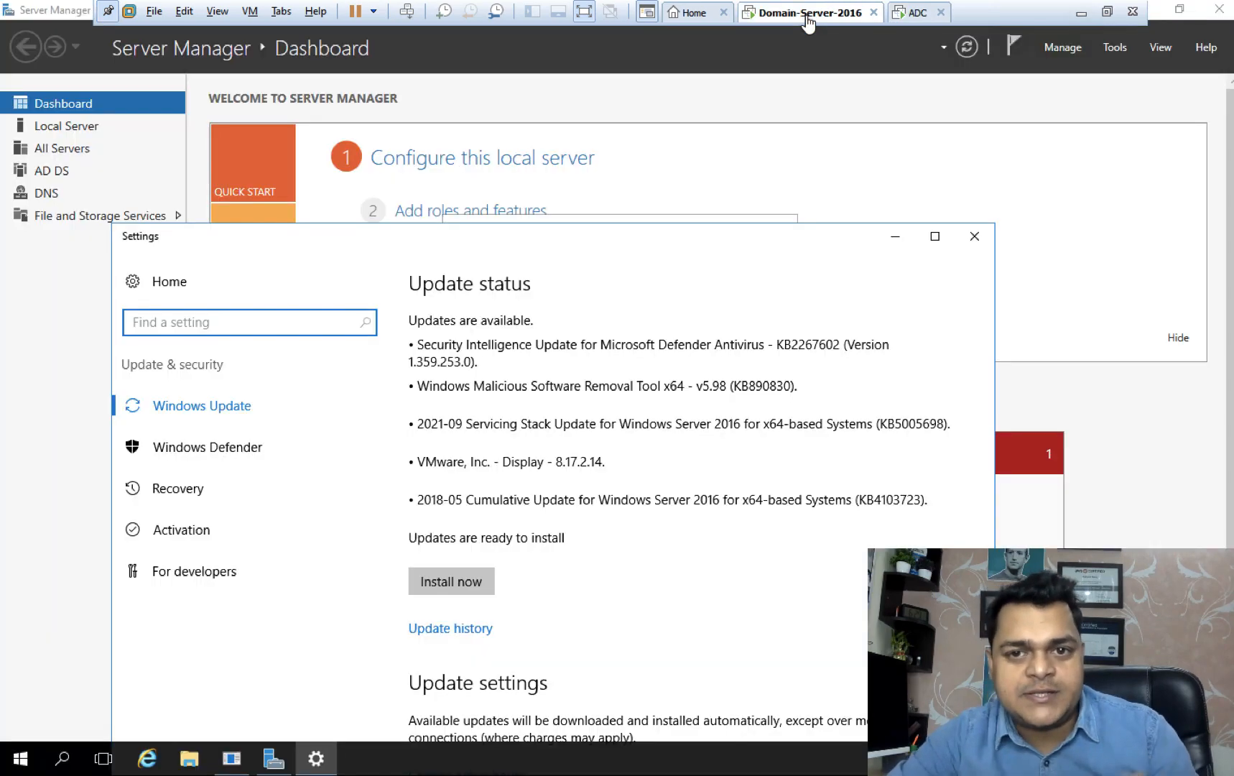
pyautogui.click(977, 236)
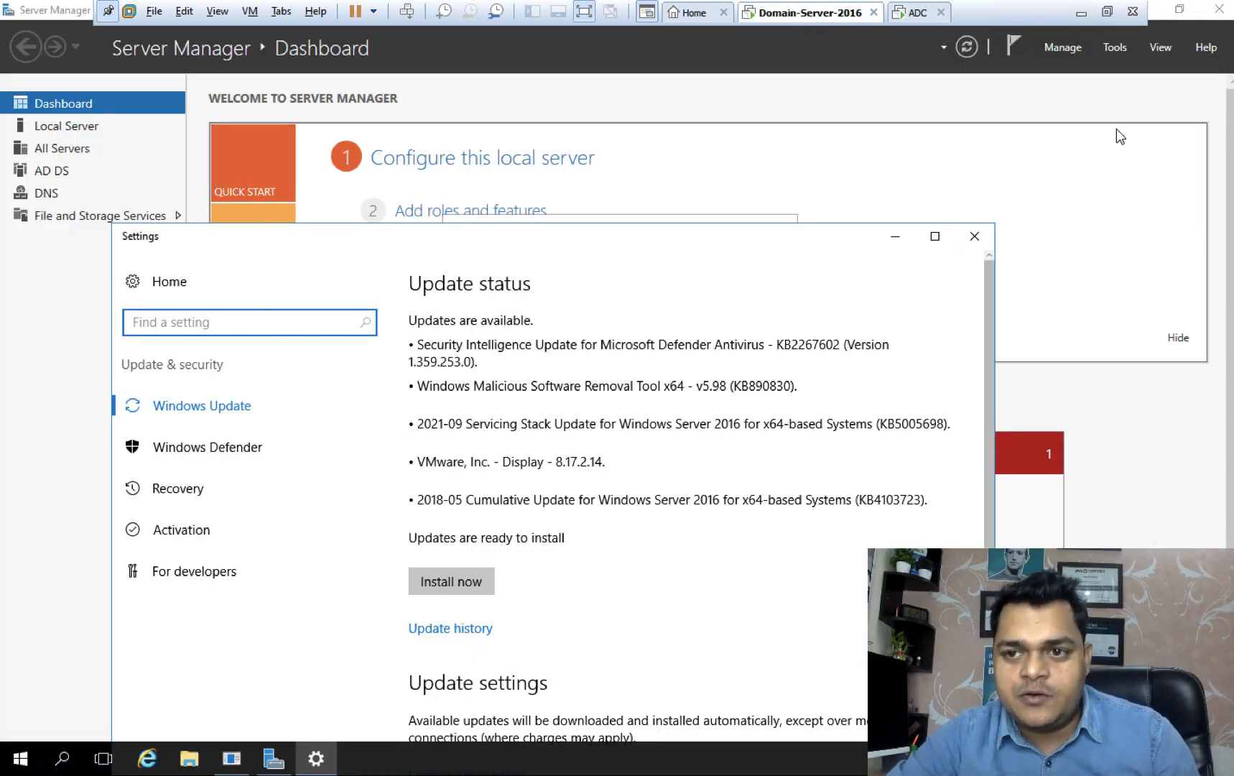
pyautogui.click(686, 495)
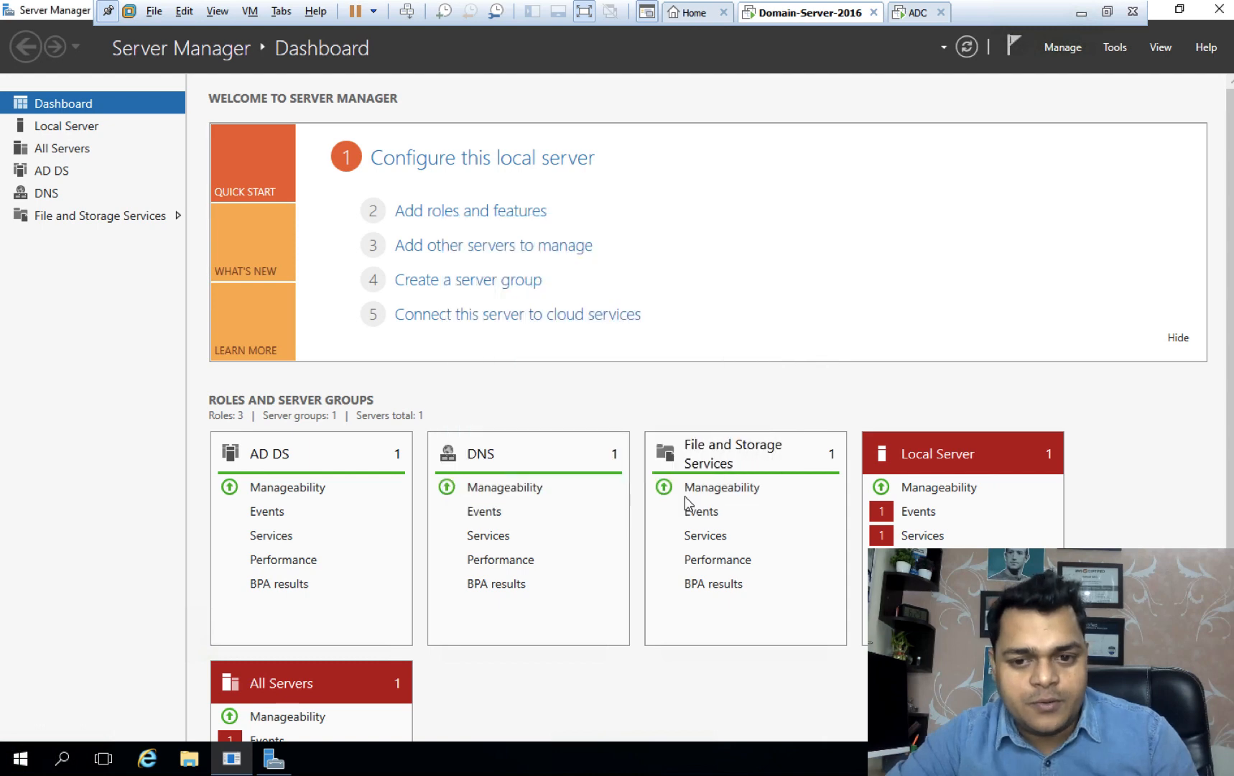
pyautogui.click(1117, 49)
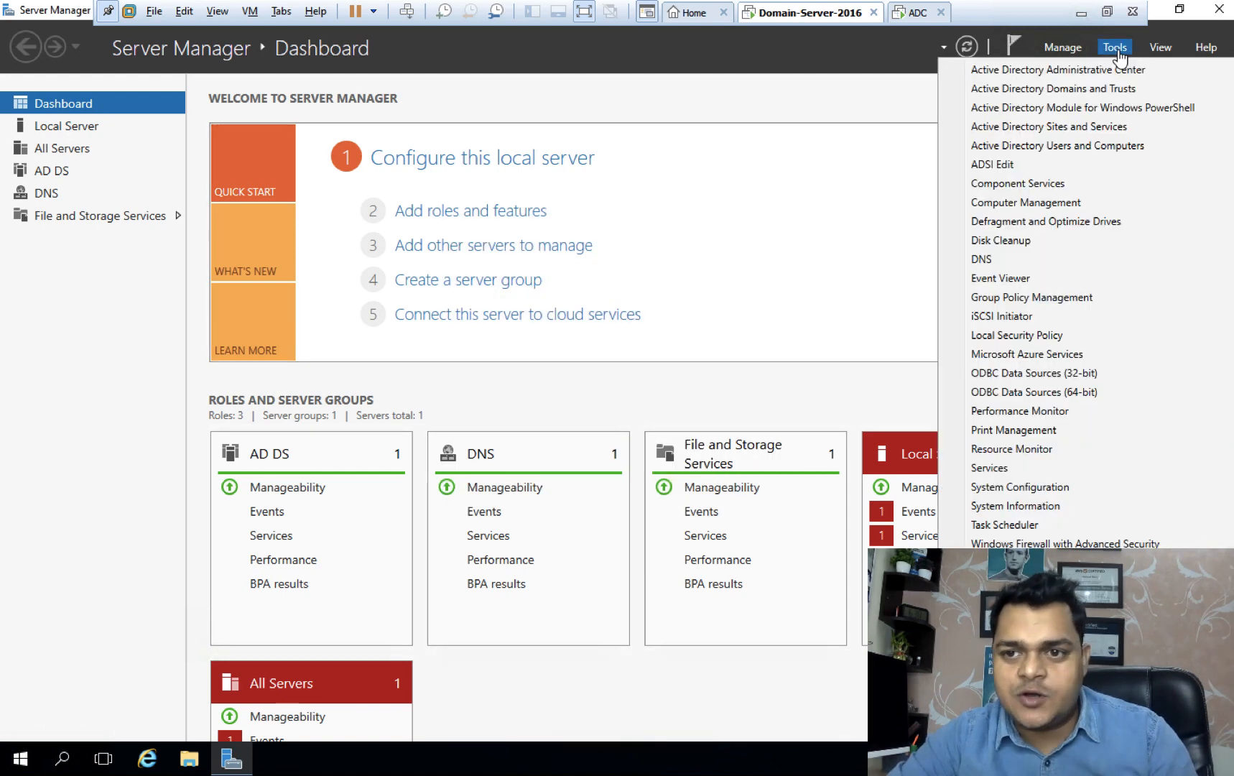
pyautogui.click(1059, 146)
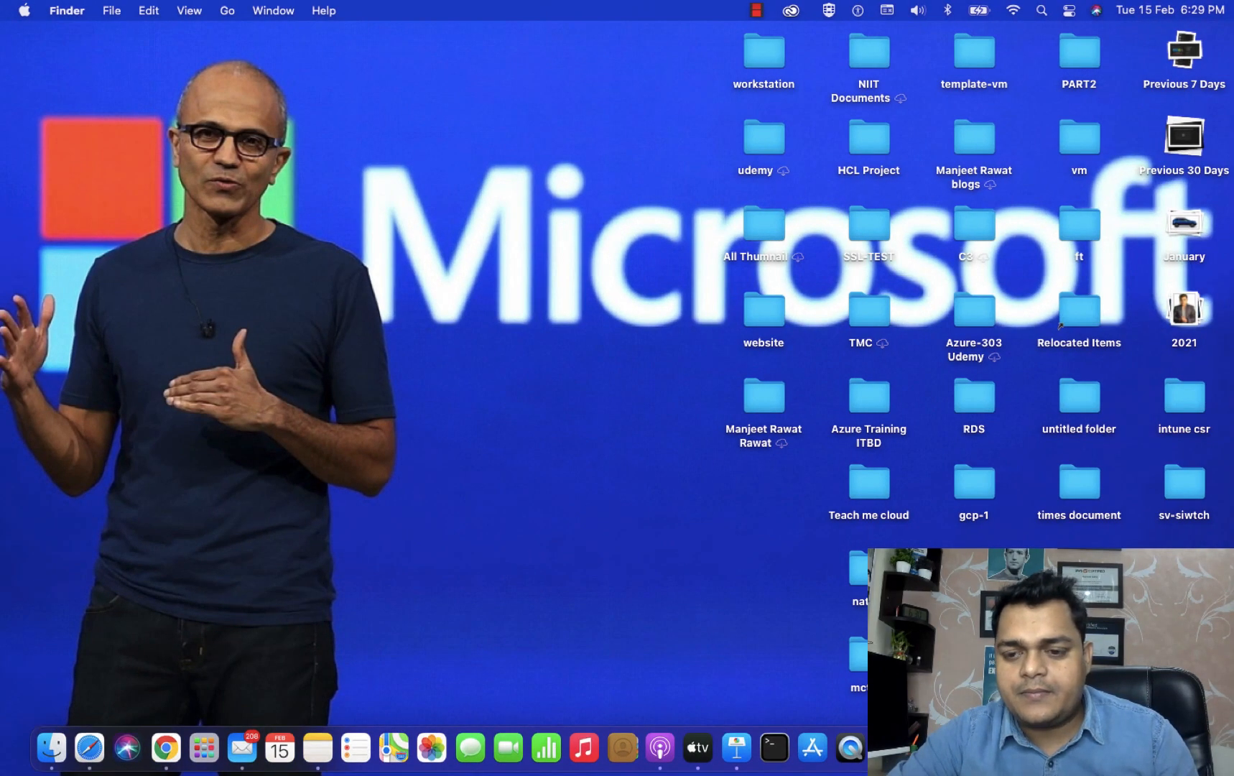
pyautogui.rightClick(1059, 324)
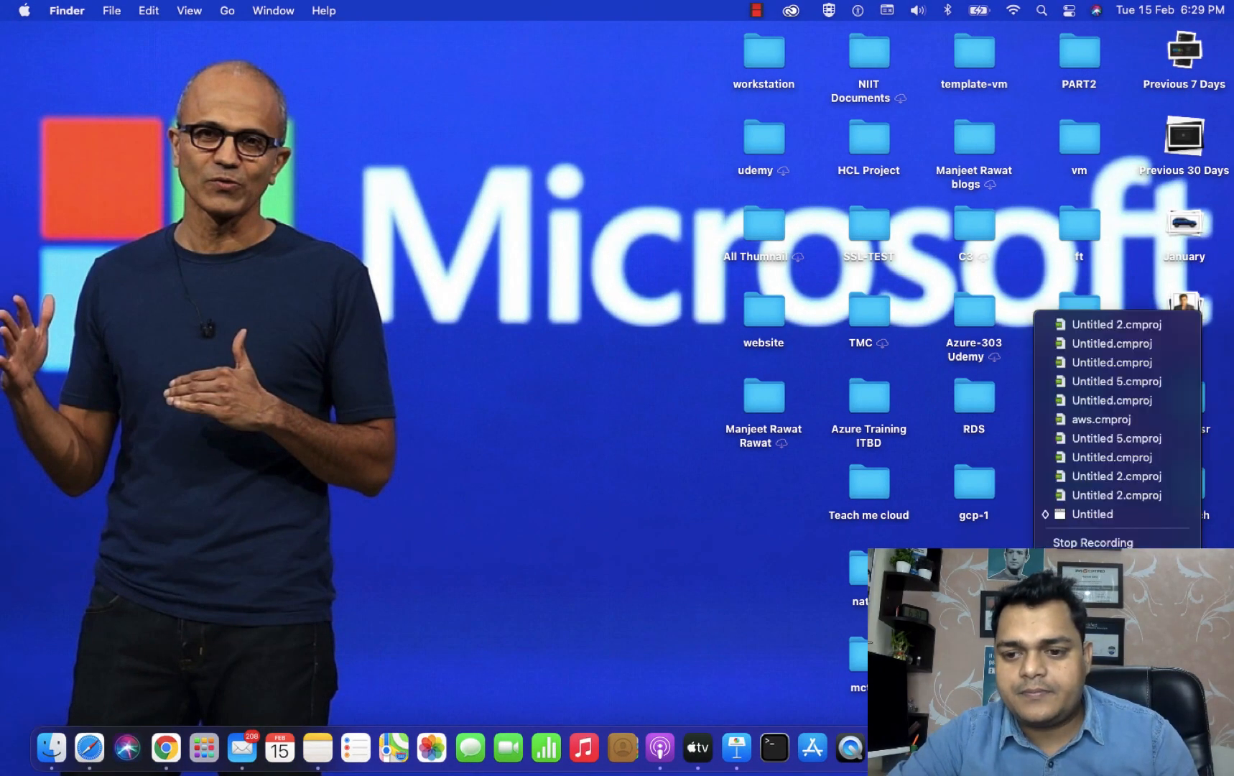
pyautogui.click(1169, 540)
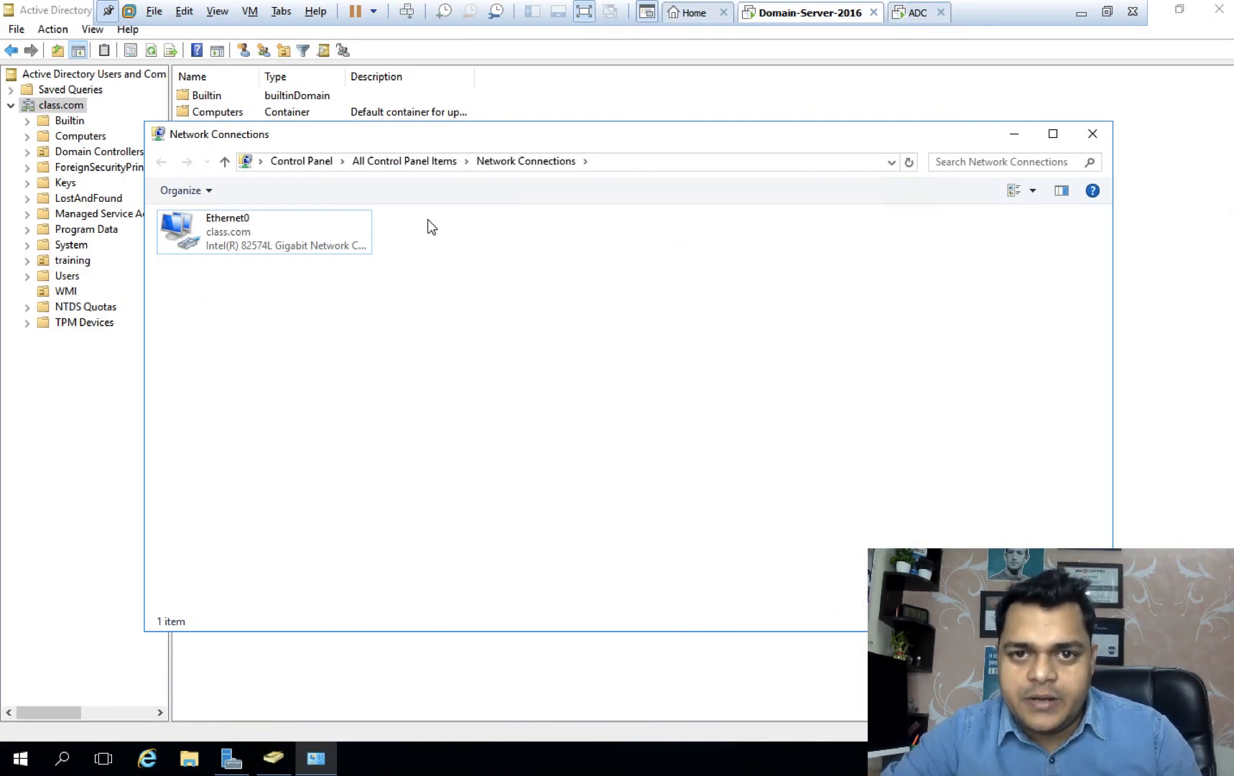
pyautogui.rightClick(232, 239)
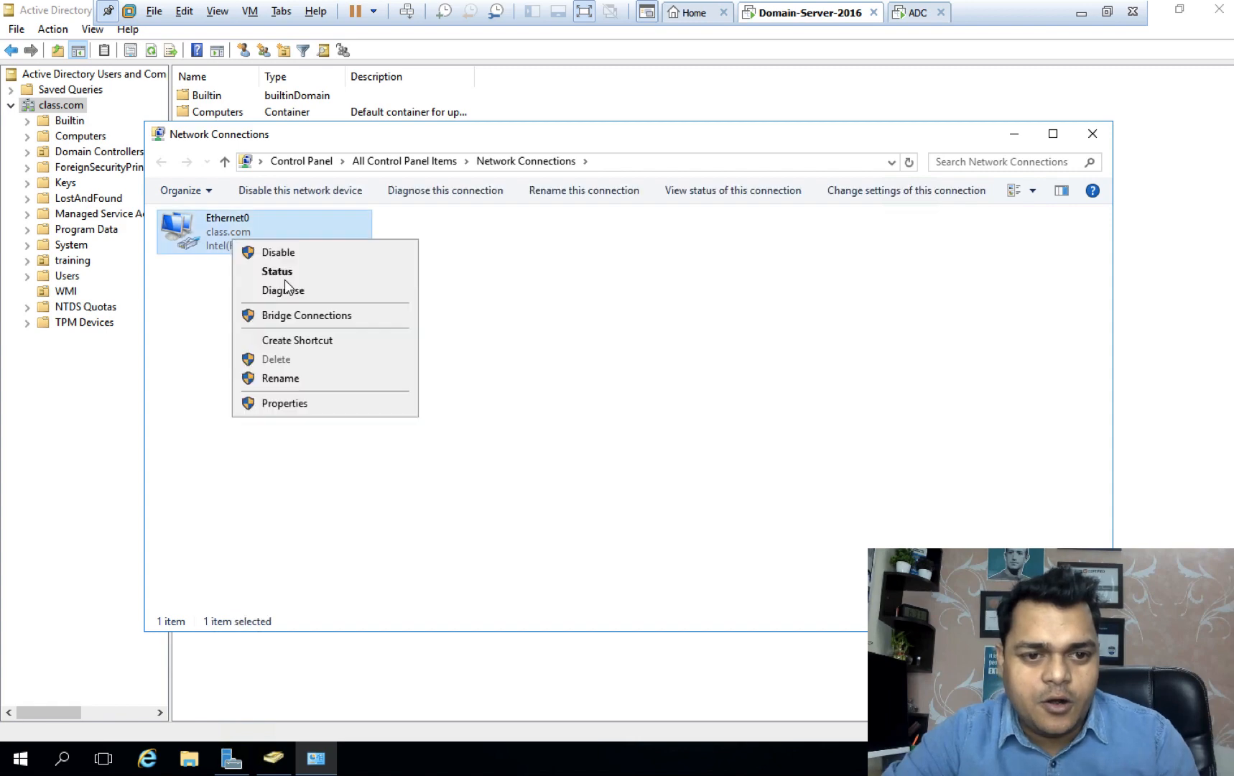
pyautogui.click(283, 275)
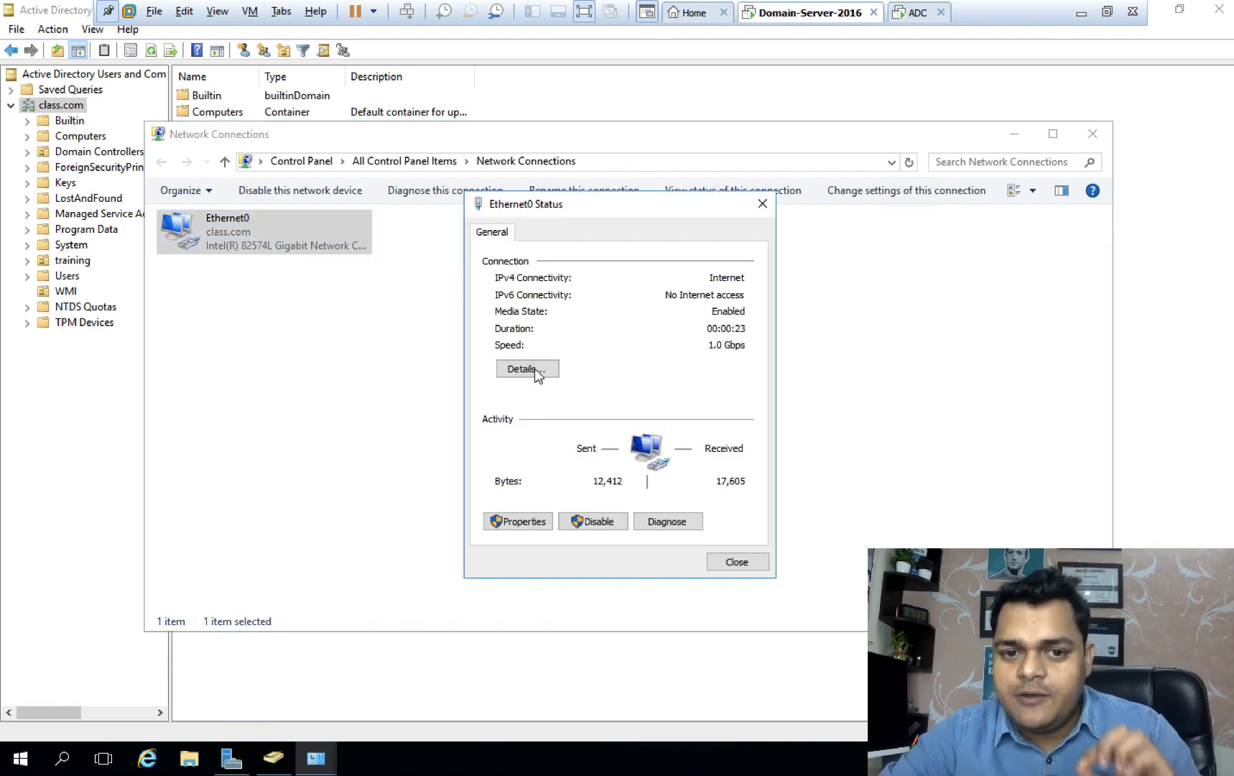
pyautogui.click(531, 372)
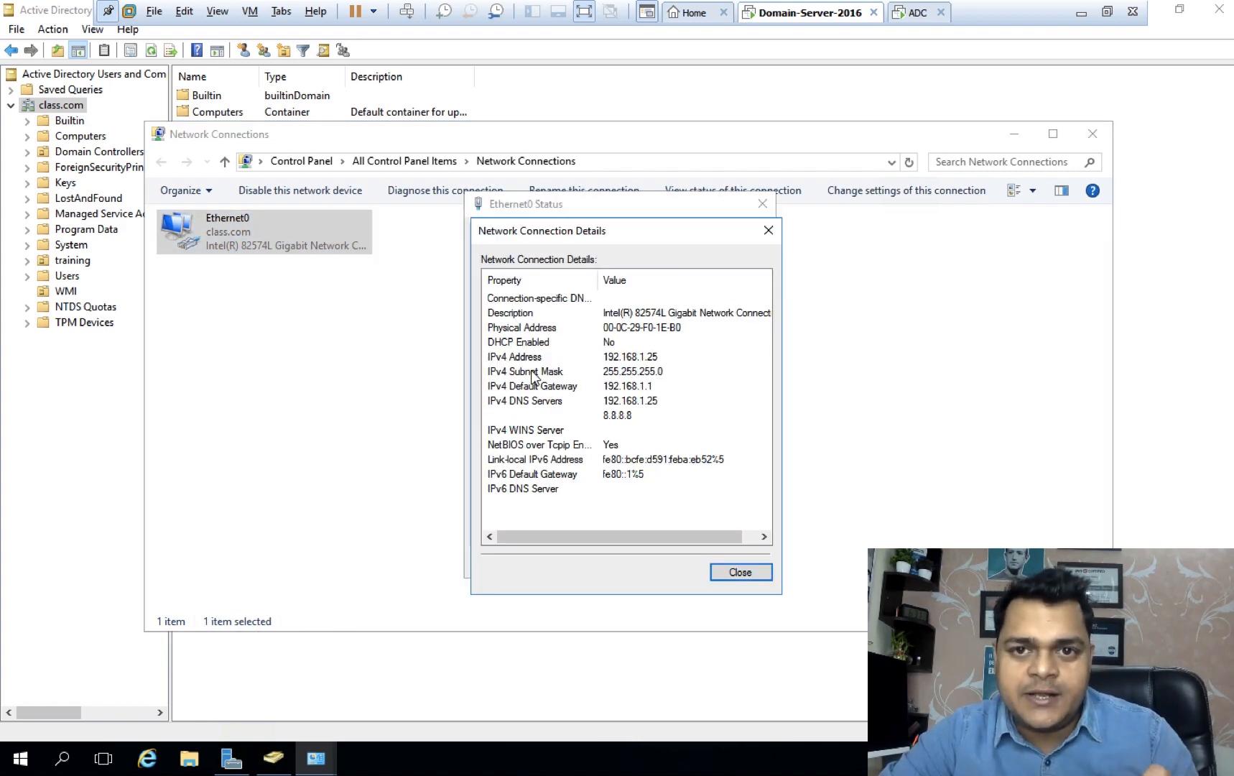
pyautogui.click(740, 572)
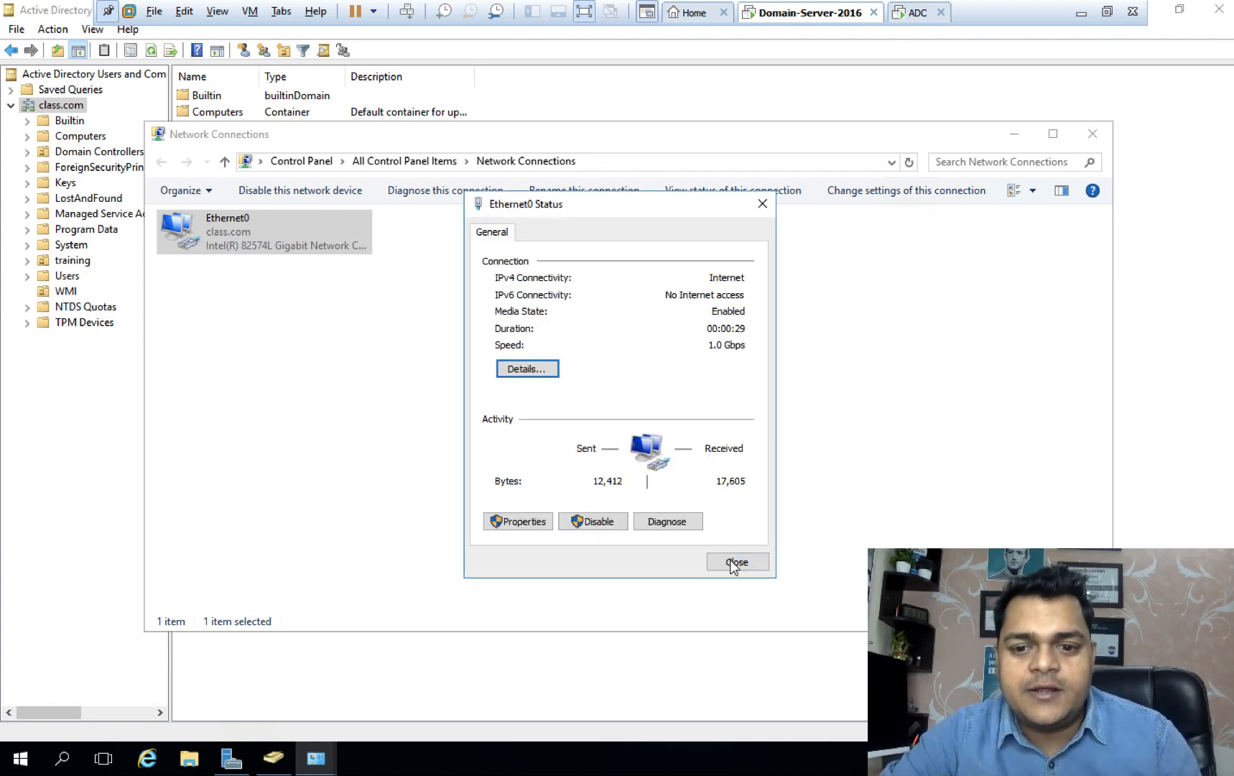
pyautogui.click(734, 566)
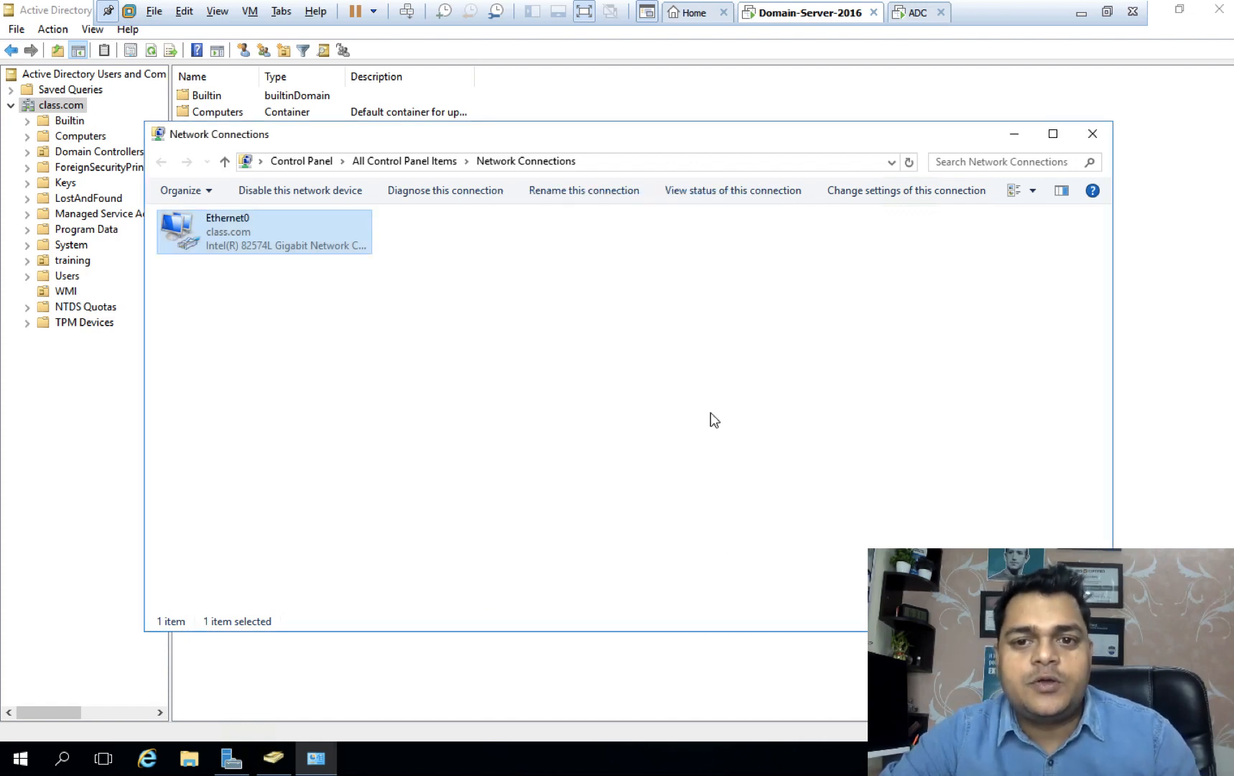
# Sign in to the ADC machine as Administrator with its password.
pyautogui.click(919, 19)
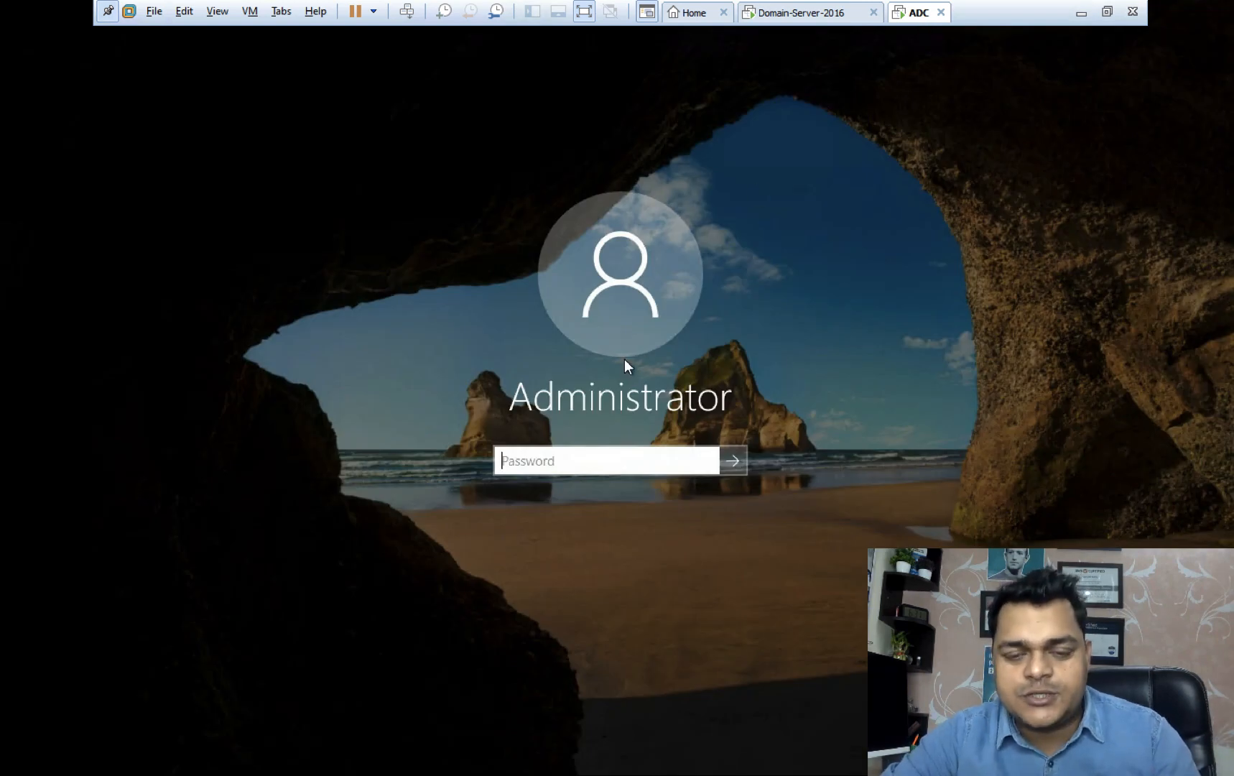
pyautogui.write('*****')
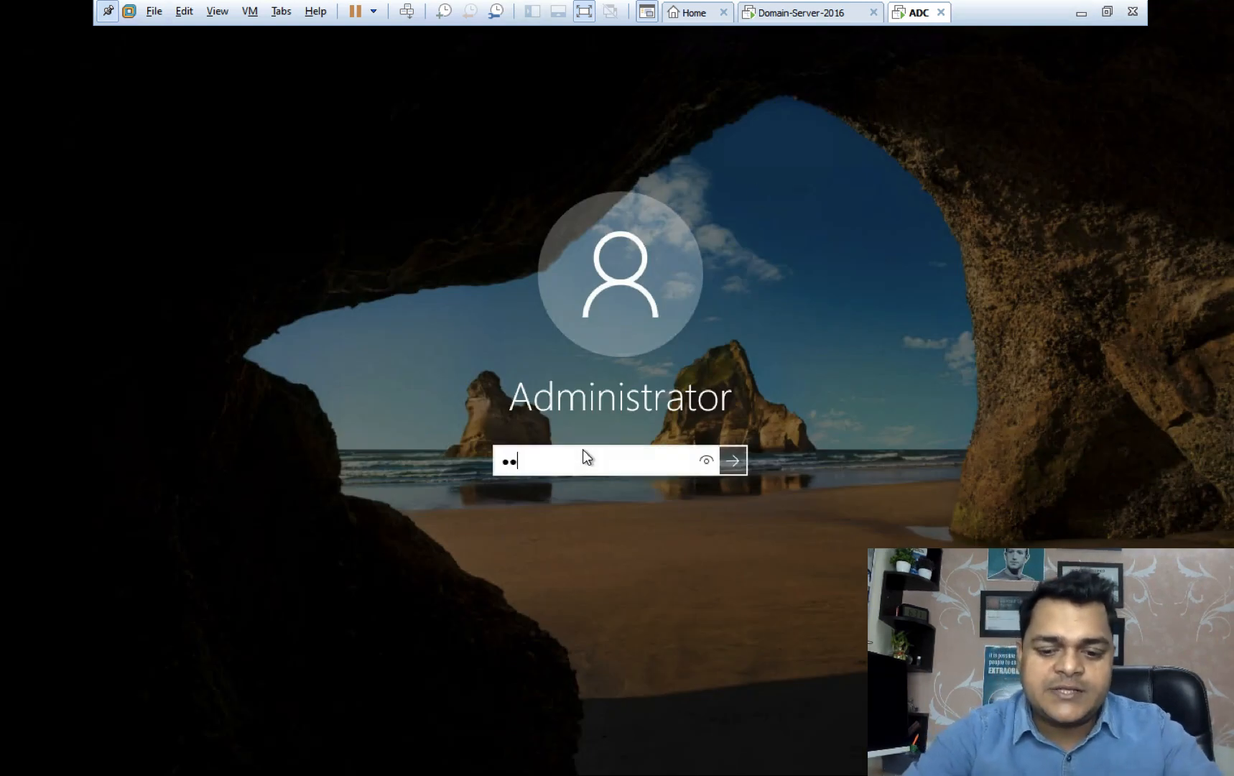
pyautogui.write('**')
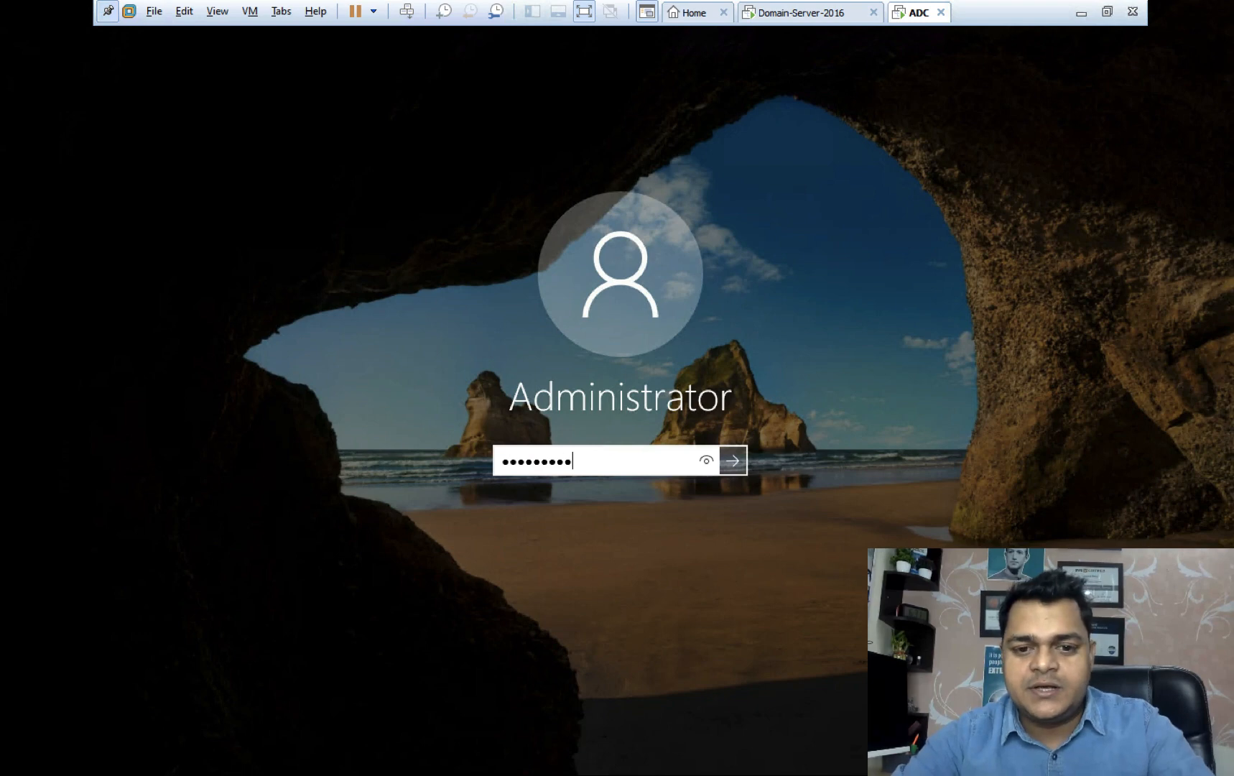
pyautogui.press('Return')
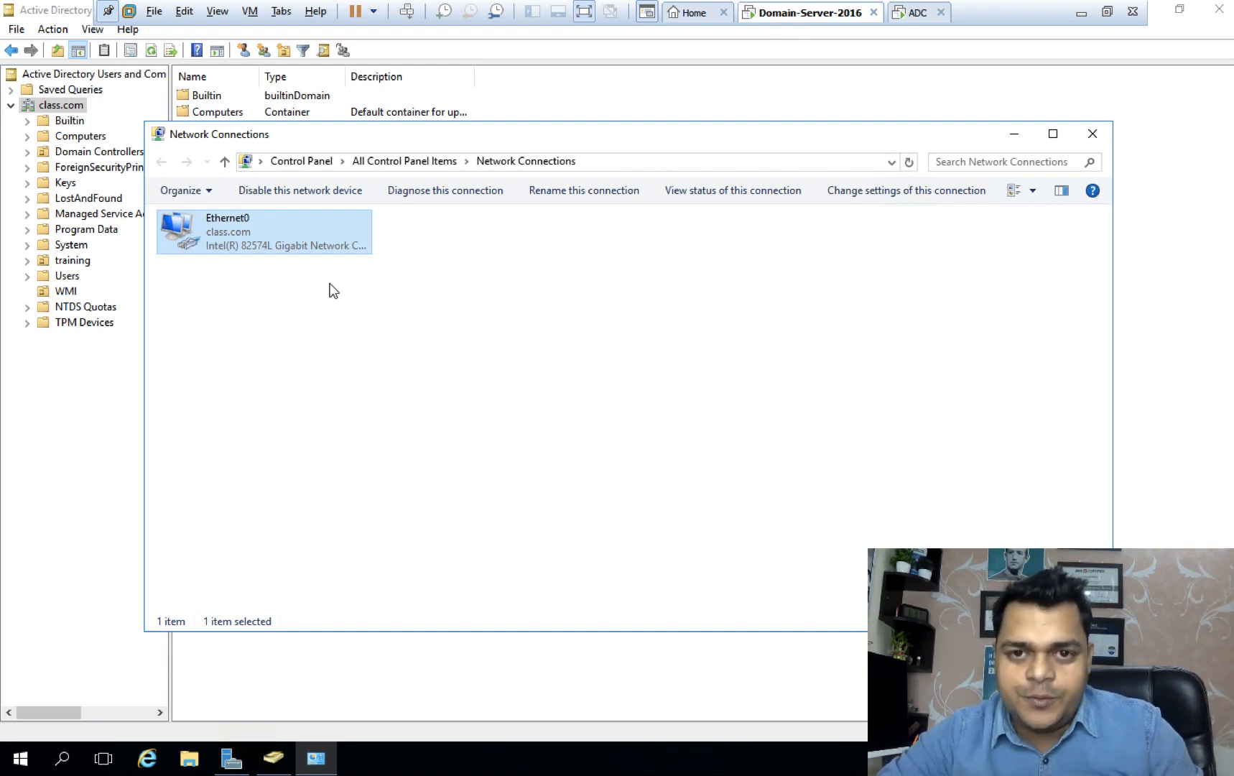
# Run ncpa.cpl on ADC to open Network Connections.
pyautogui.click(919, 15)
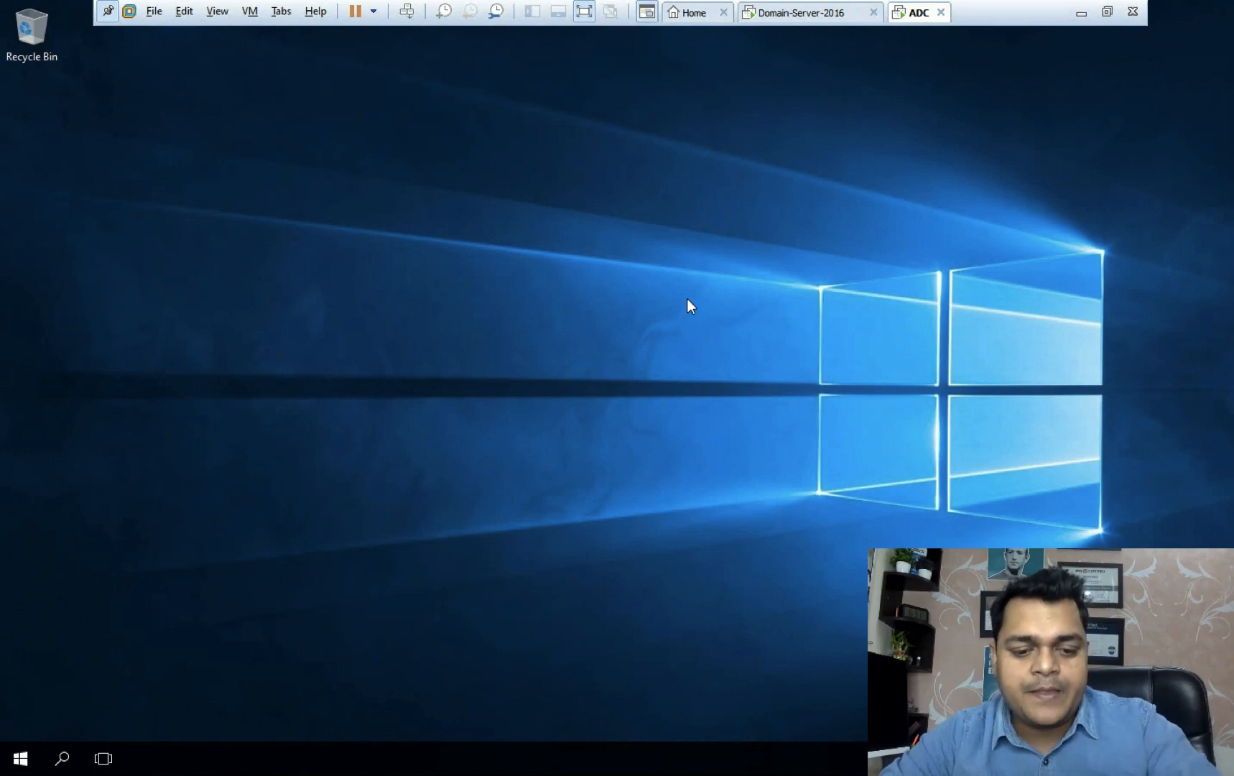
pyautogui.press('super+r')
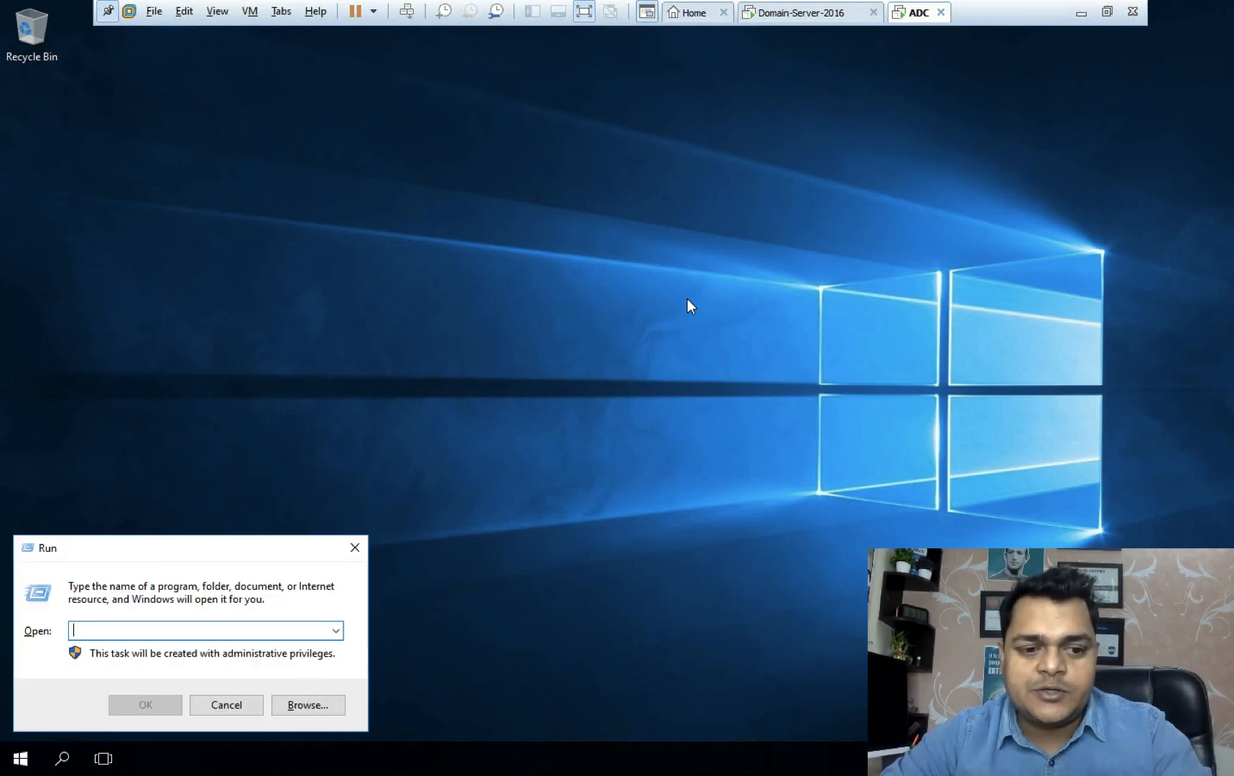
pyautogui.write('ncpa')
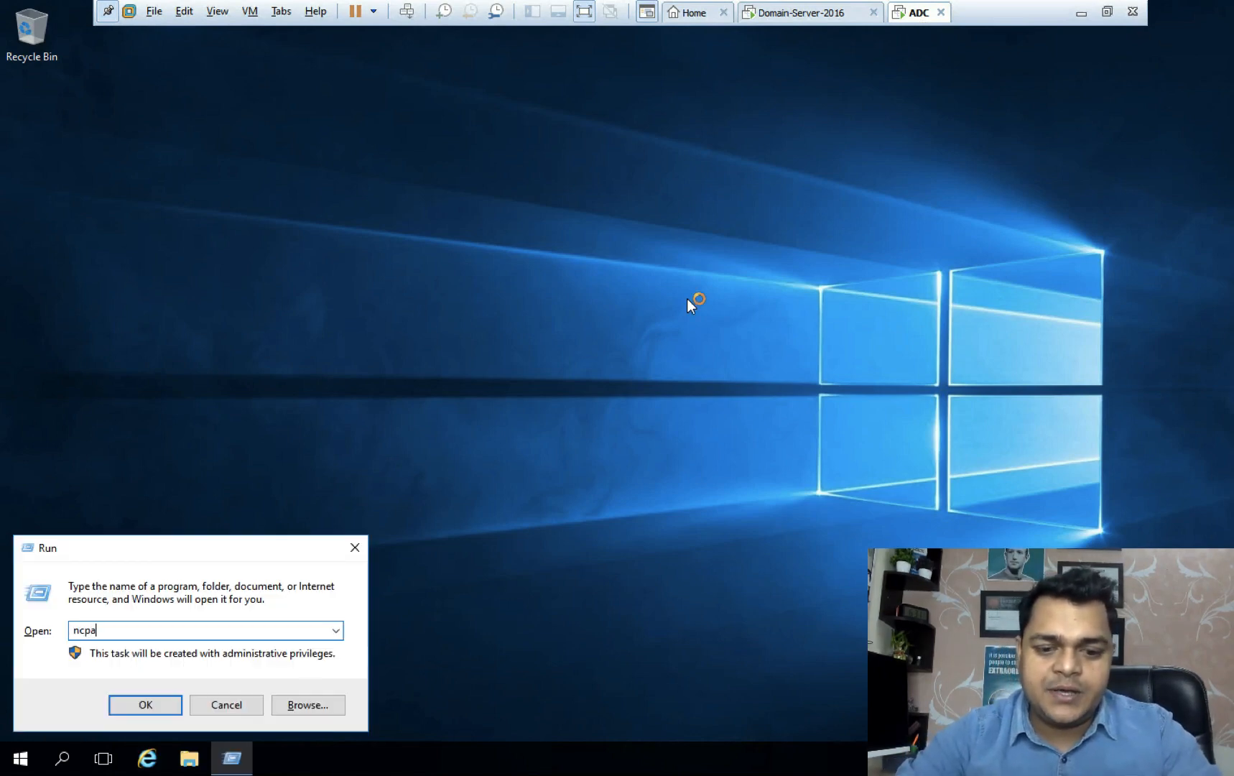
pyautogui.write('.cpl')
pyautogui.press('Return')
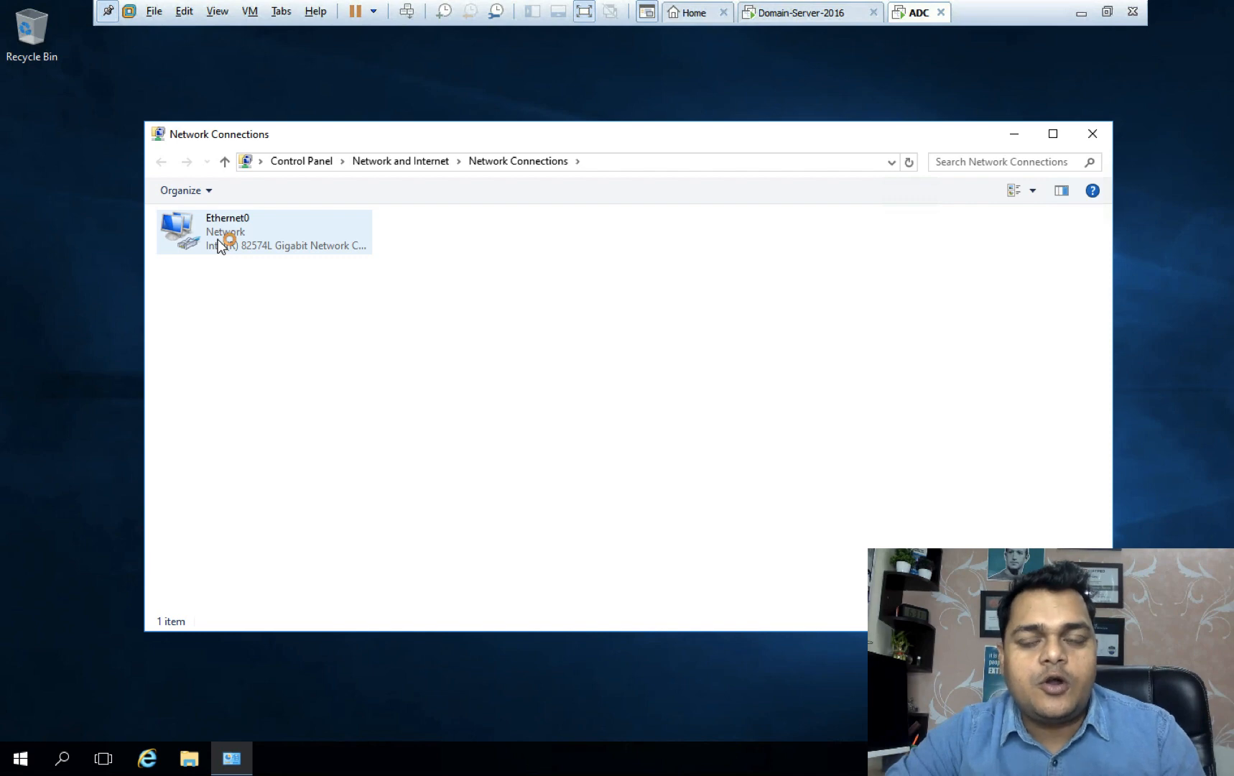
# Check ADC's Ethernet0 status and IP details, then open the Ethernet0 Properties dialog.
pyautogui.rightClick(220, 244)
pyautogui.click(274, 273)
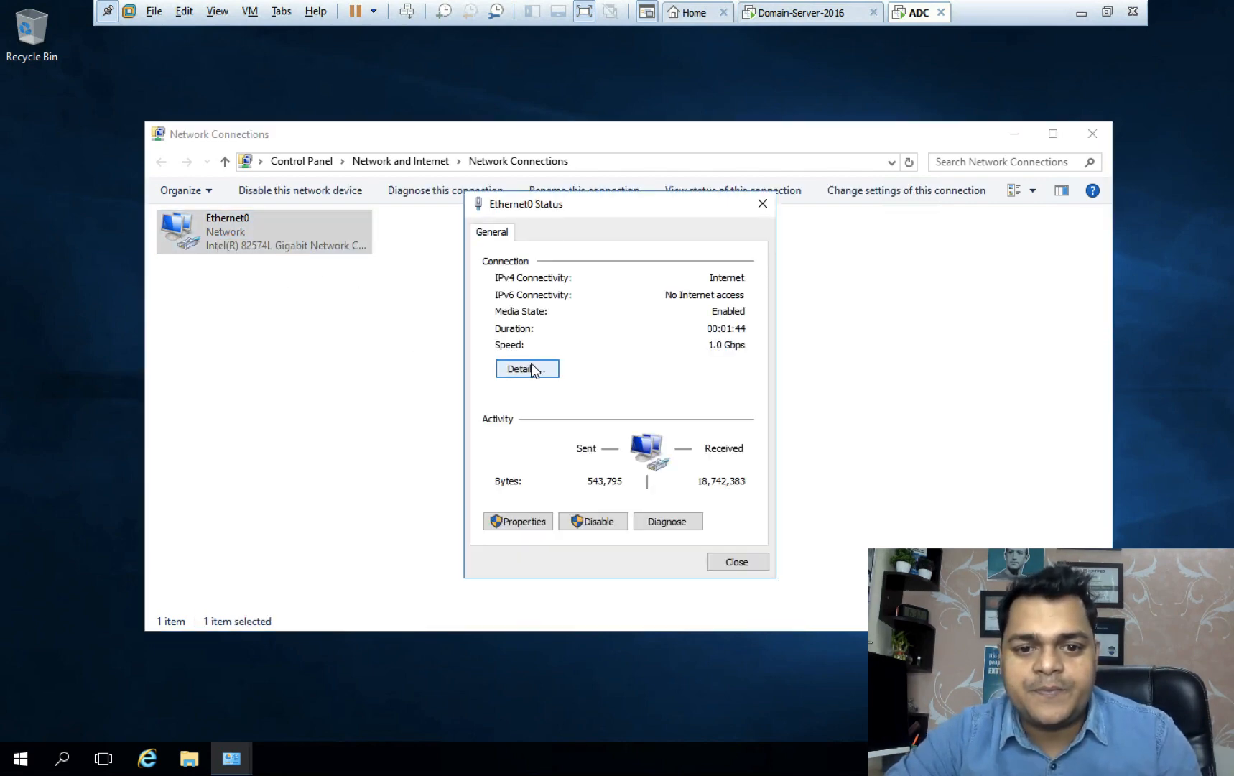
pyautogui.click(528, 368)
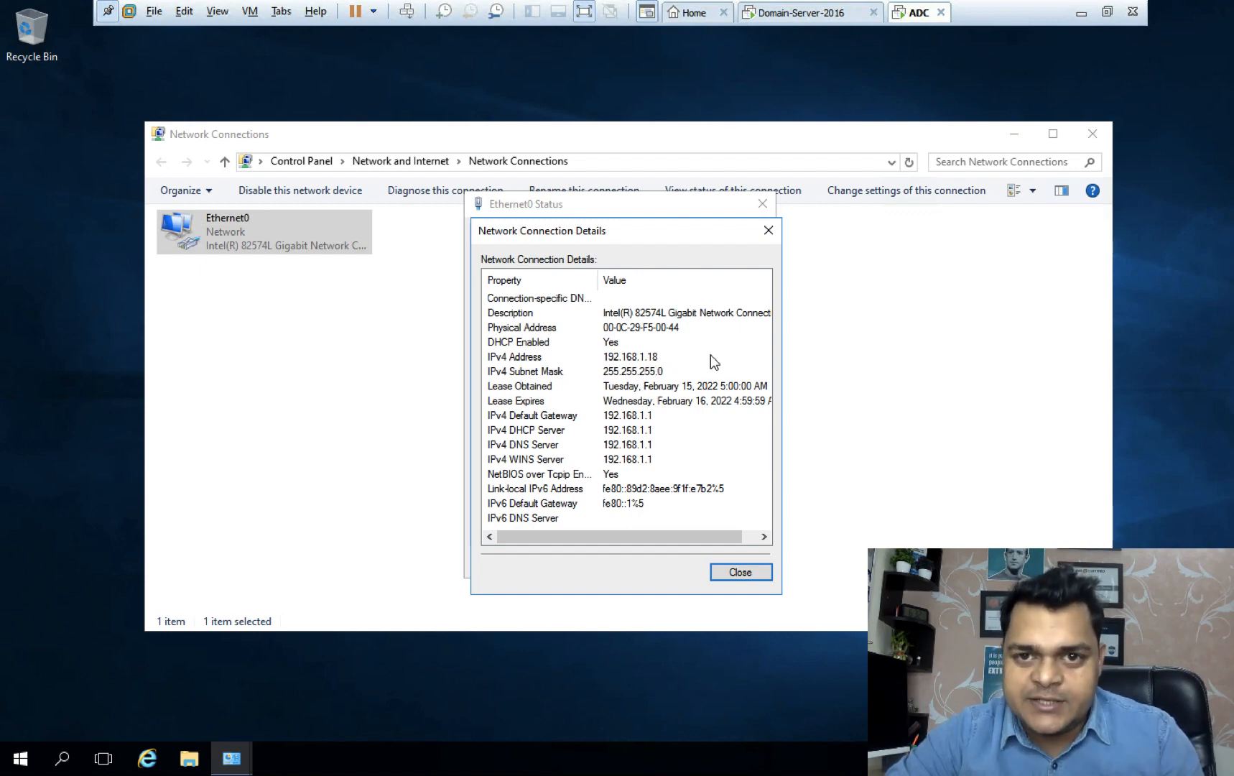
pyautogui.click(767, 229)
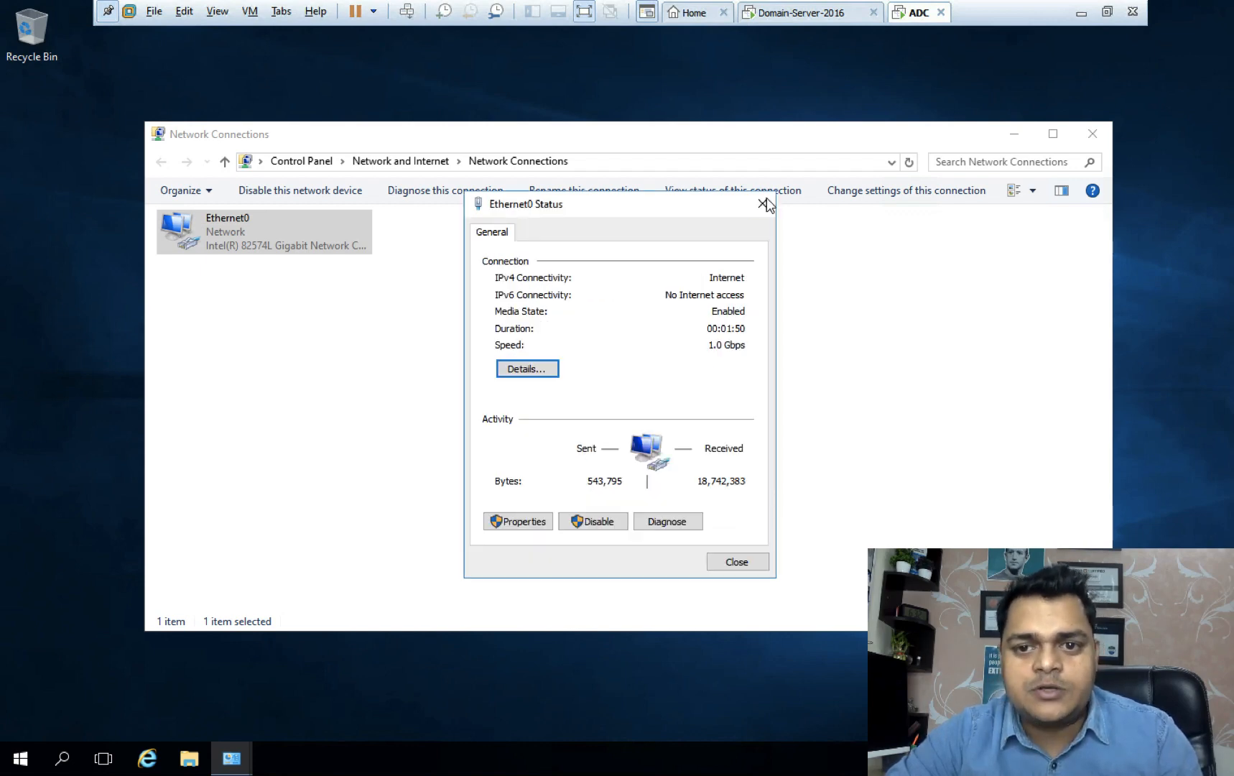
pyautogui.click(763, 204)
pyautogui.rightClick(263, 235)
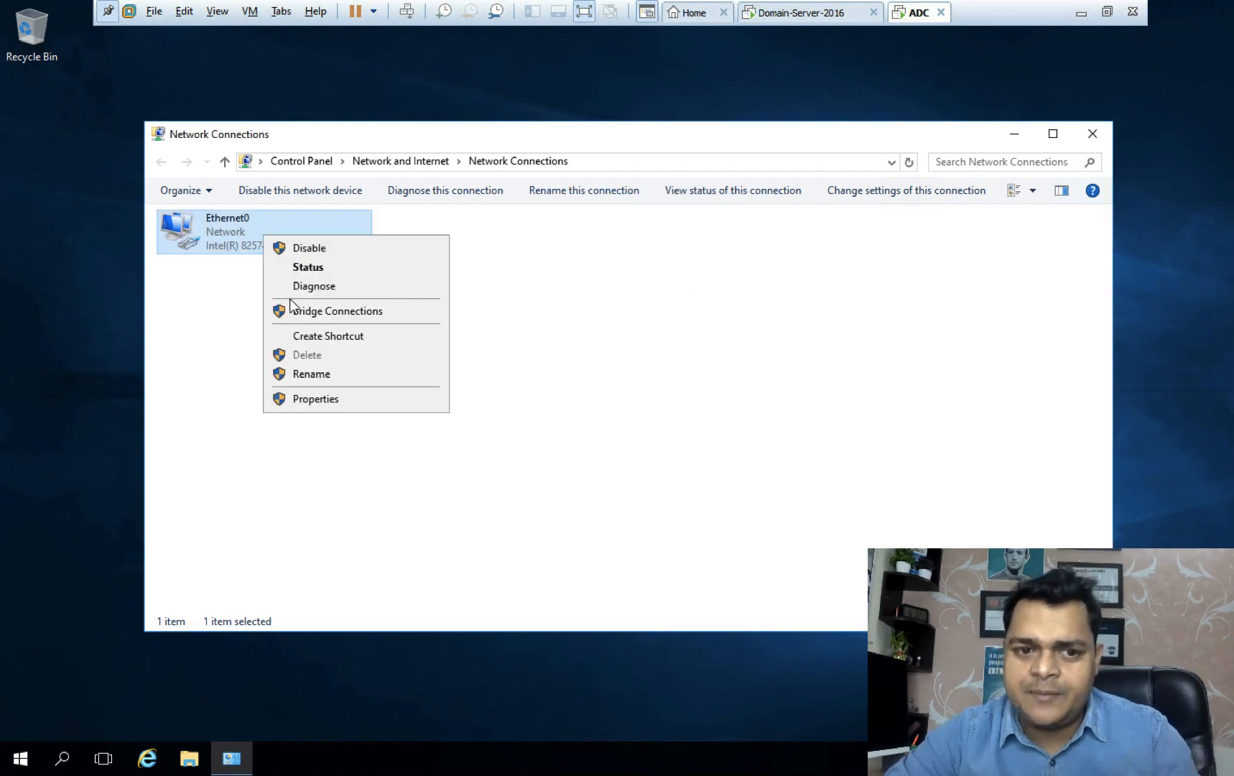
pyautogui.click(326, 400)
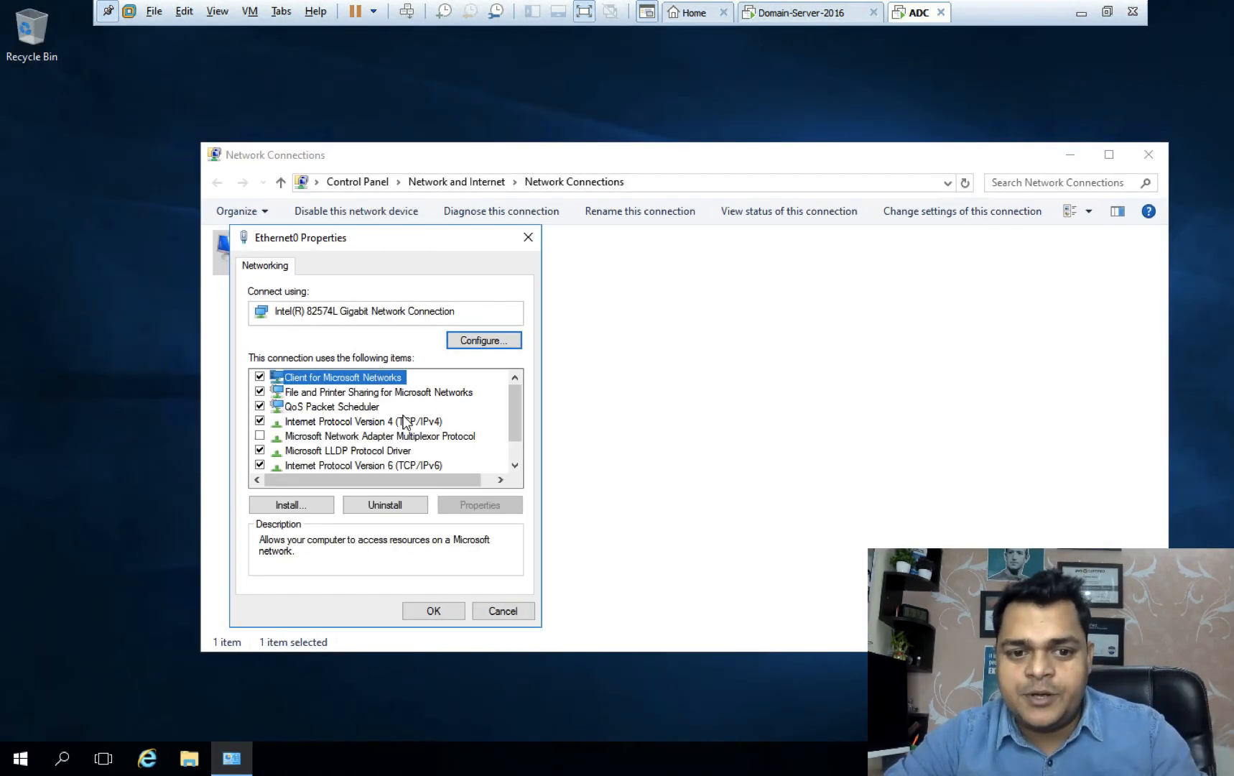
# Set IPv4 preferred DNS 192.168.1.25 and alternate 8.8.8.8, confirm, and close Network Connections.
pyautogui.doubleClick(418, 424)
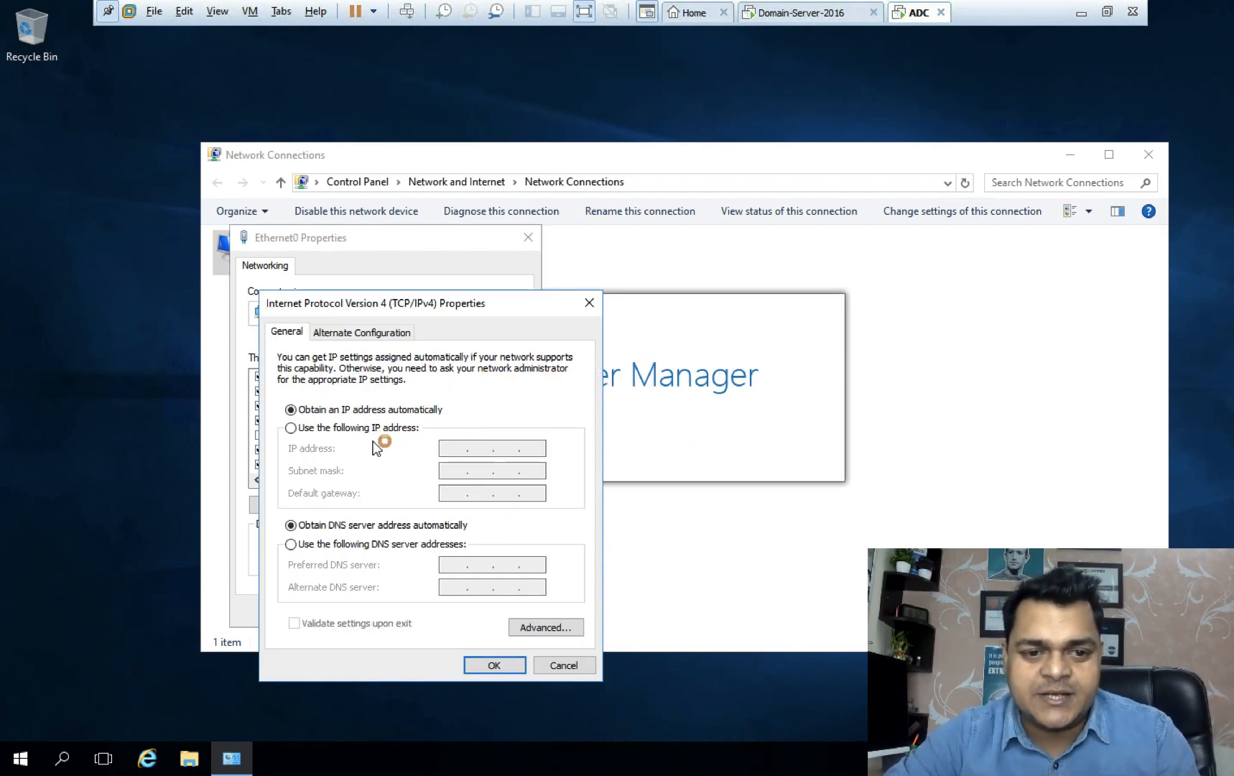
pyautogui.click(301, 546)
pyautogui.click(447, 565)
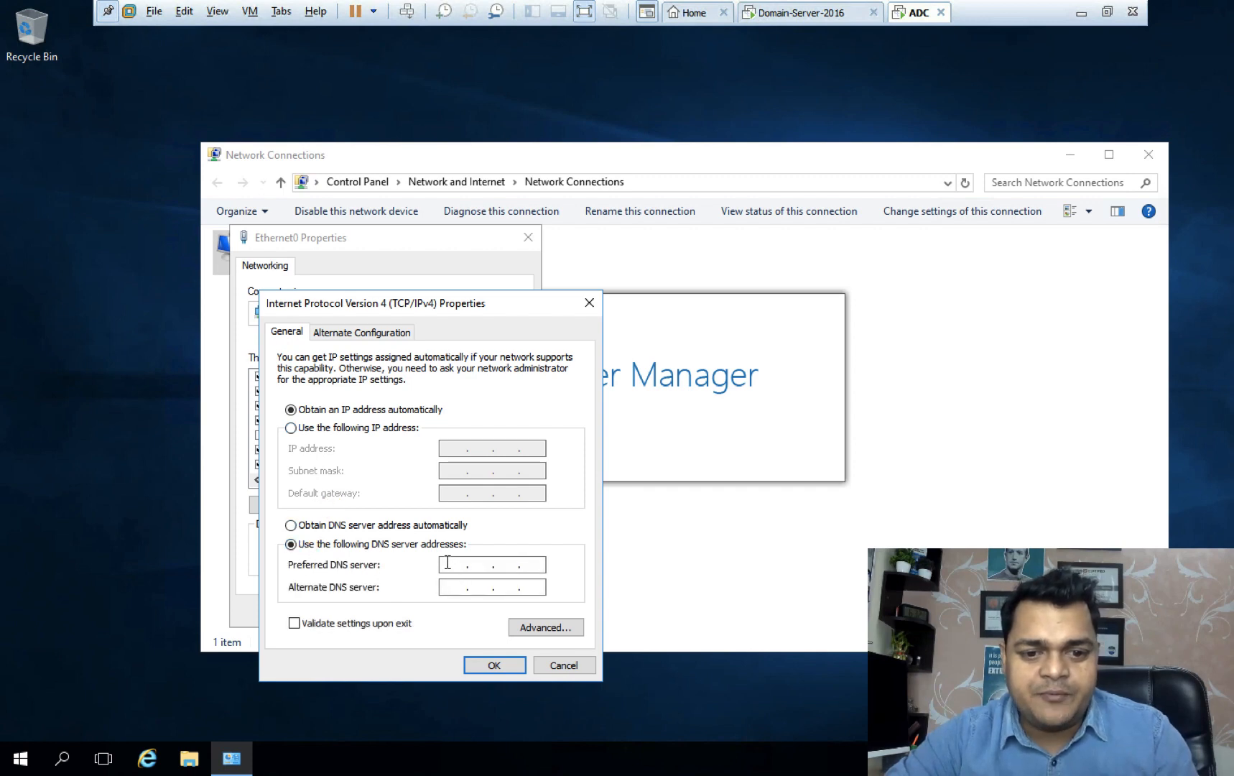
pyautogui.write('192')
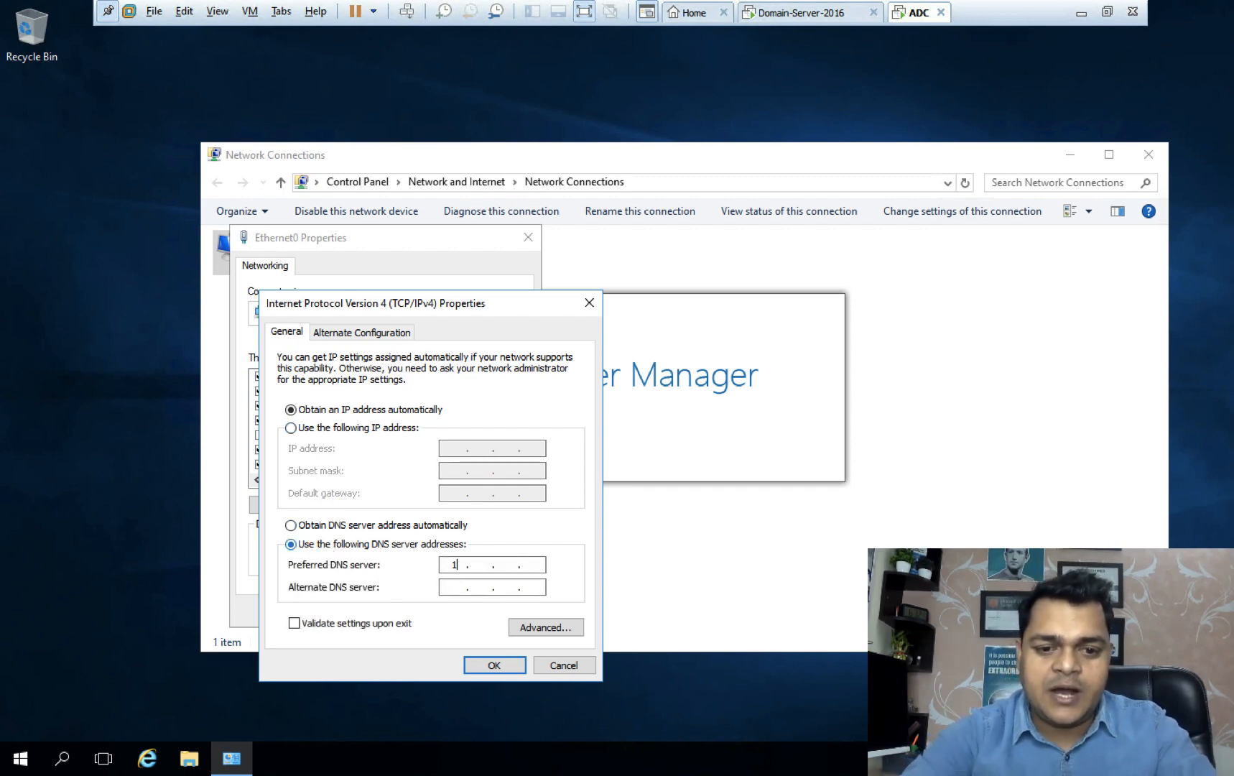
pyautogui.write('168.1.1')
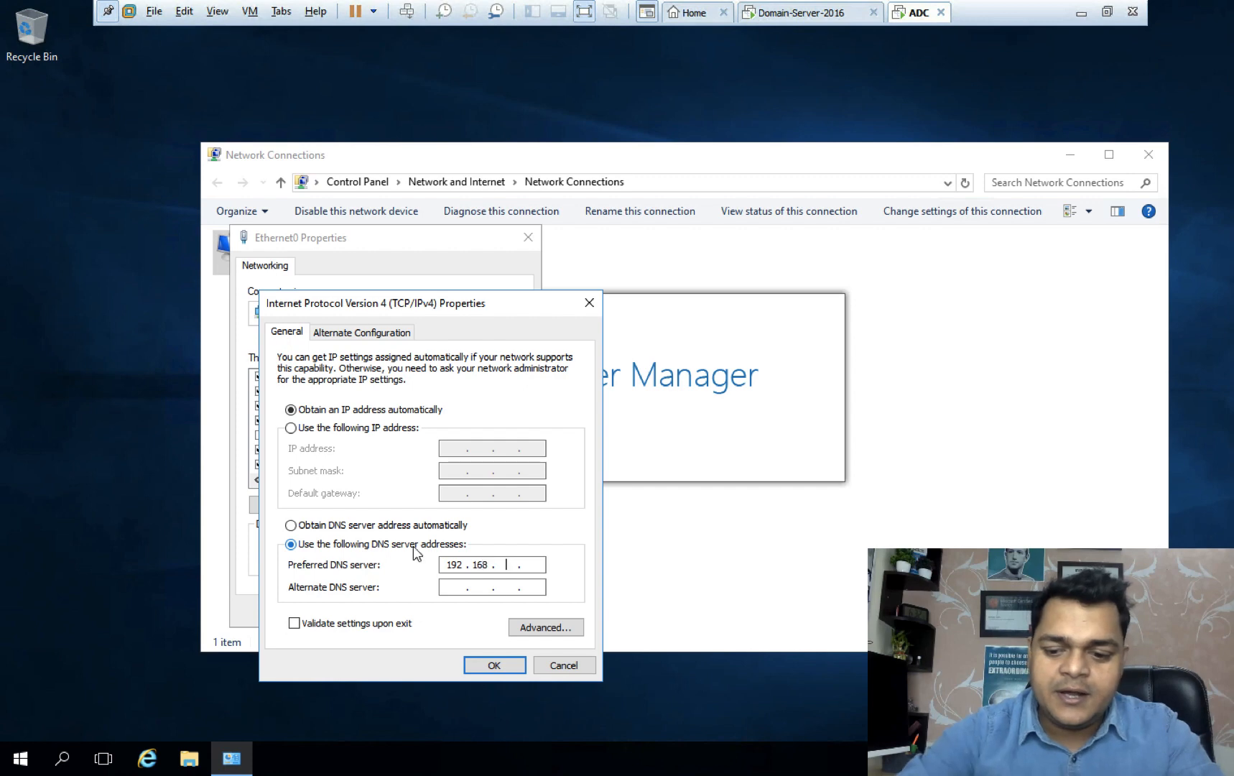
pyautogui.write('00')
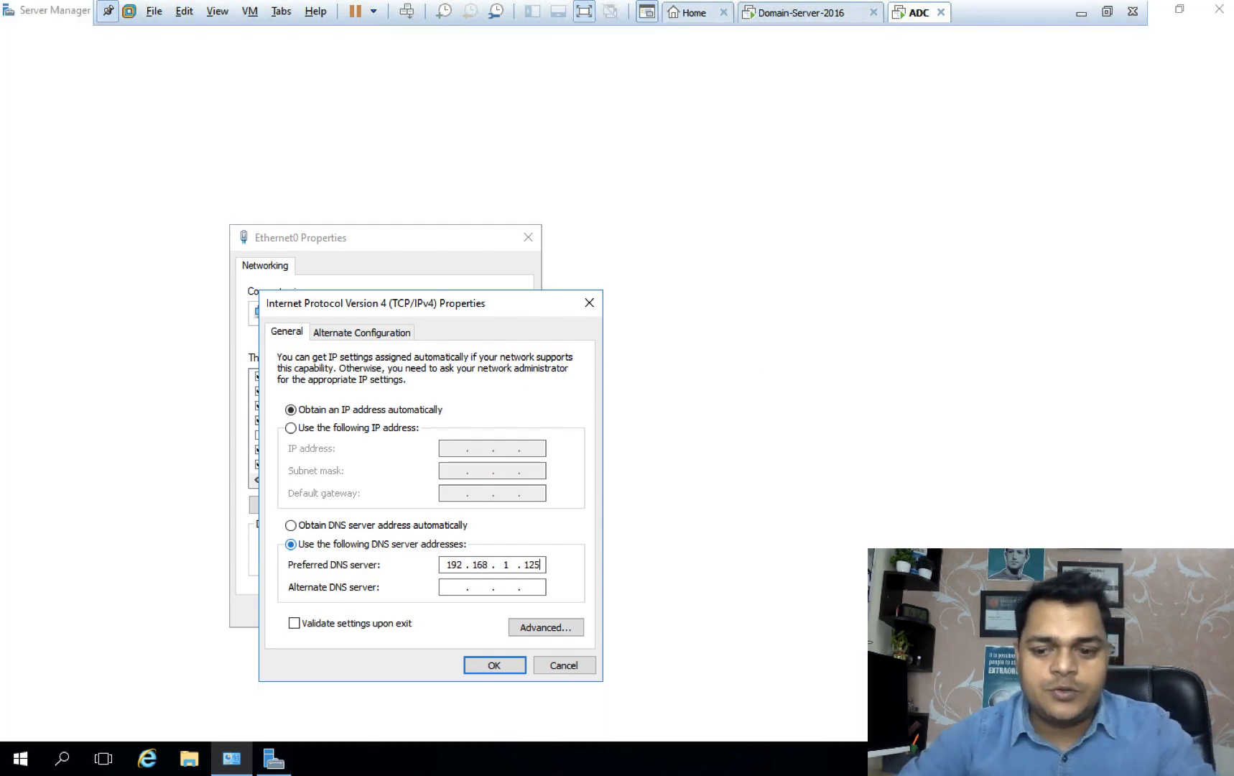
pyautogui.press('BackSpace')
pyautogui.press('BackSpace')
pyautogui.press('BackSpace')
pyautogui.write('25')
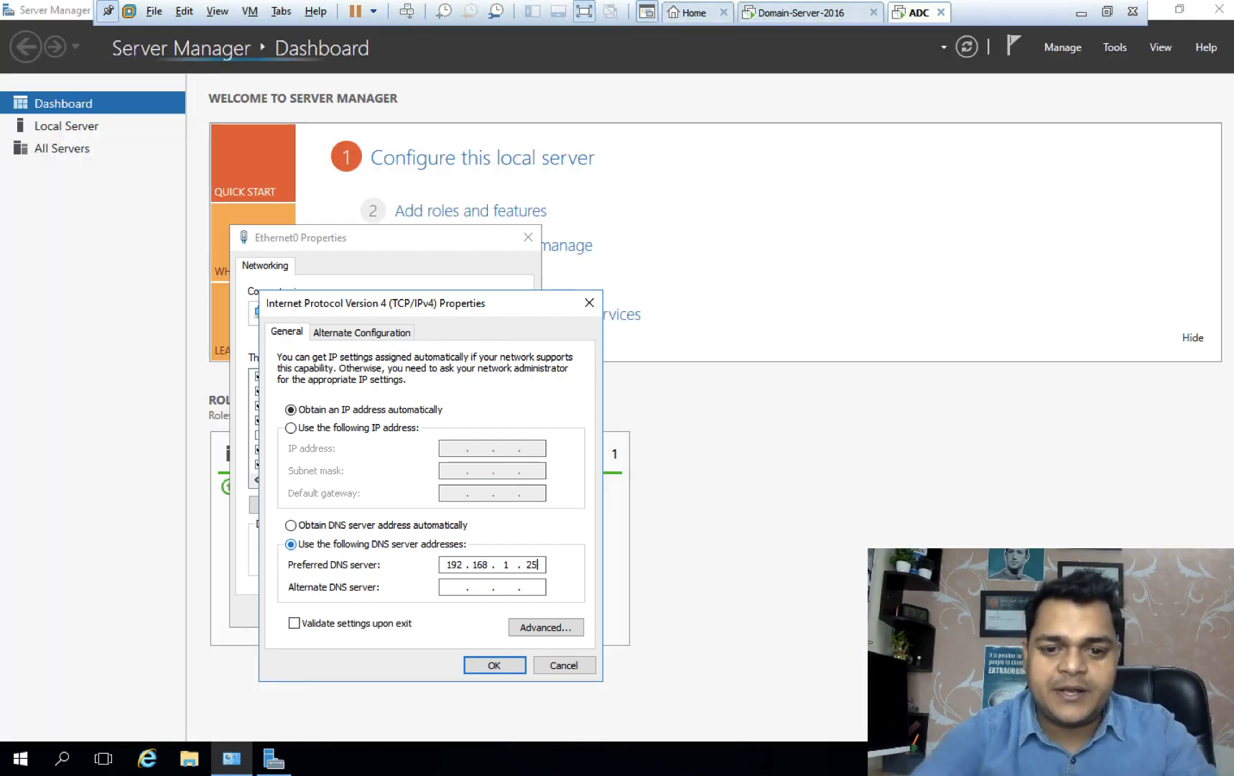
pyautogui.press('Tab')
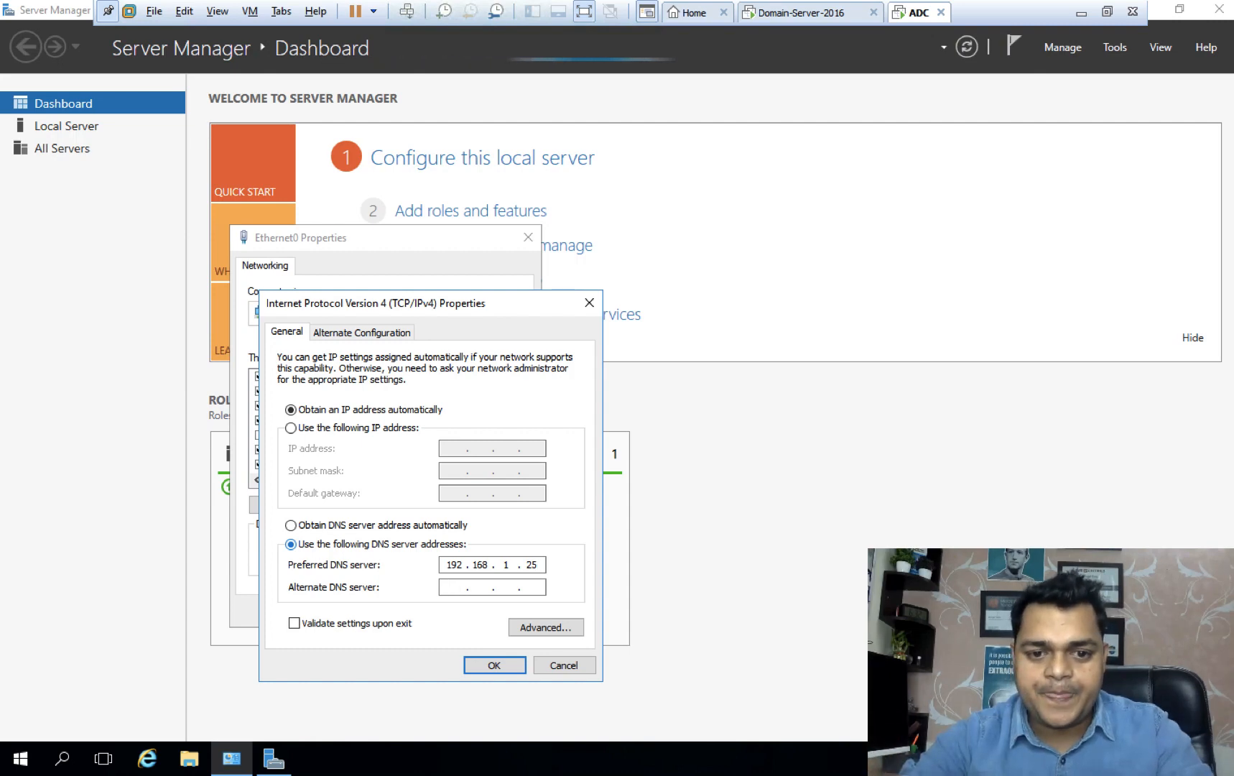
pyautogui.write('8.8.8.8')
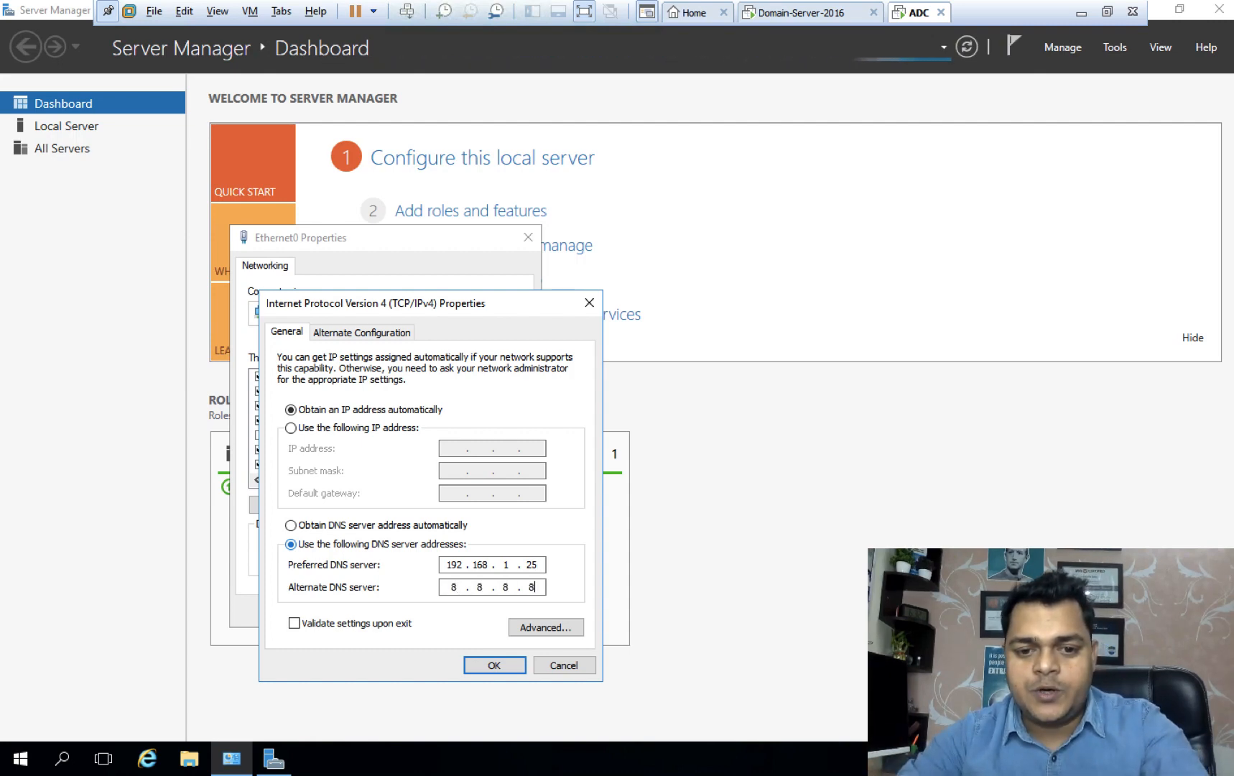
pyautogui.click(486, 664)
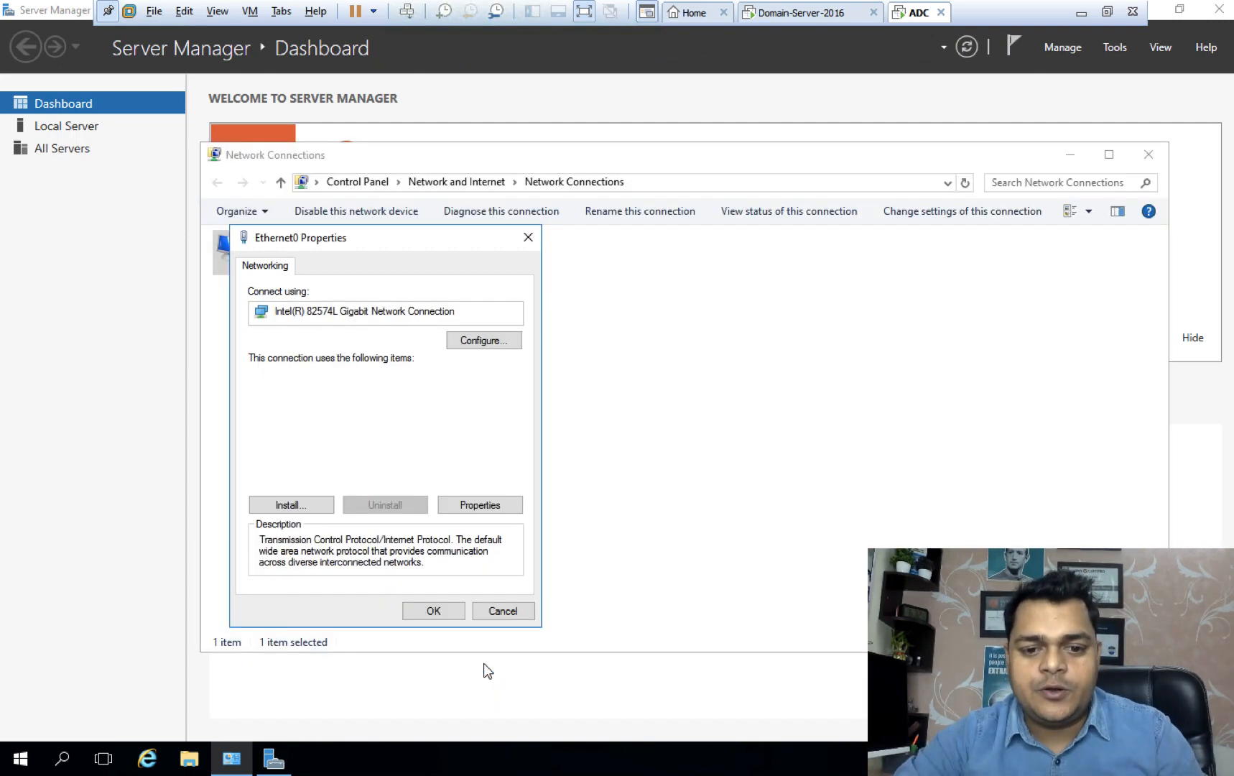
pyautogui.click(438, 614)
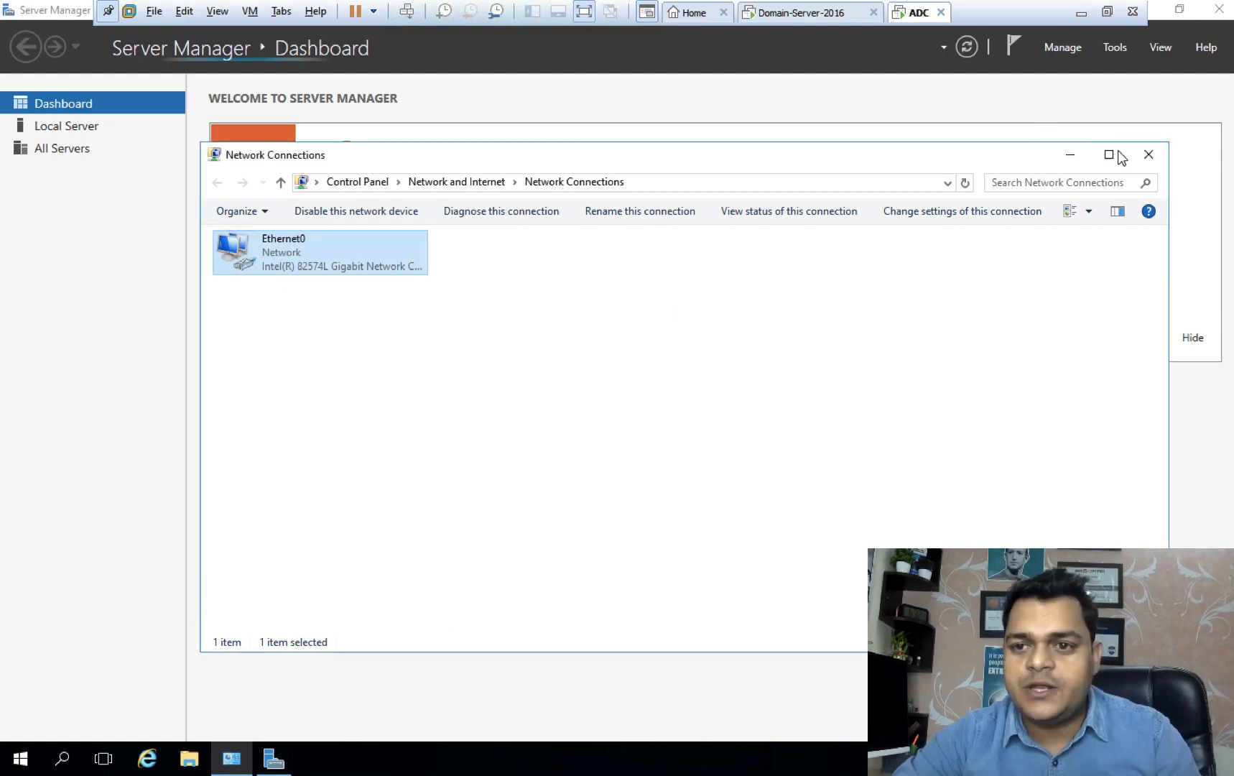
pyautogui.click(1146, 158)
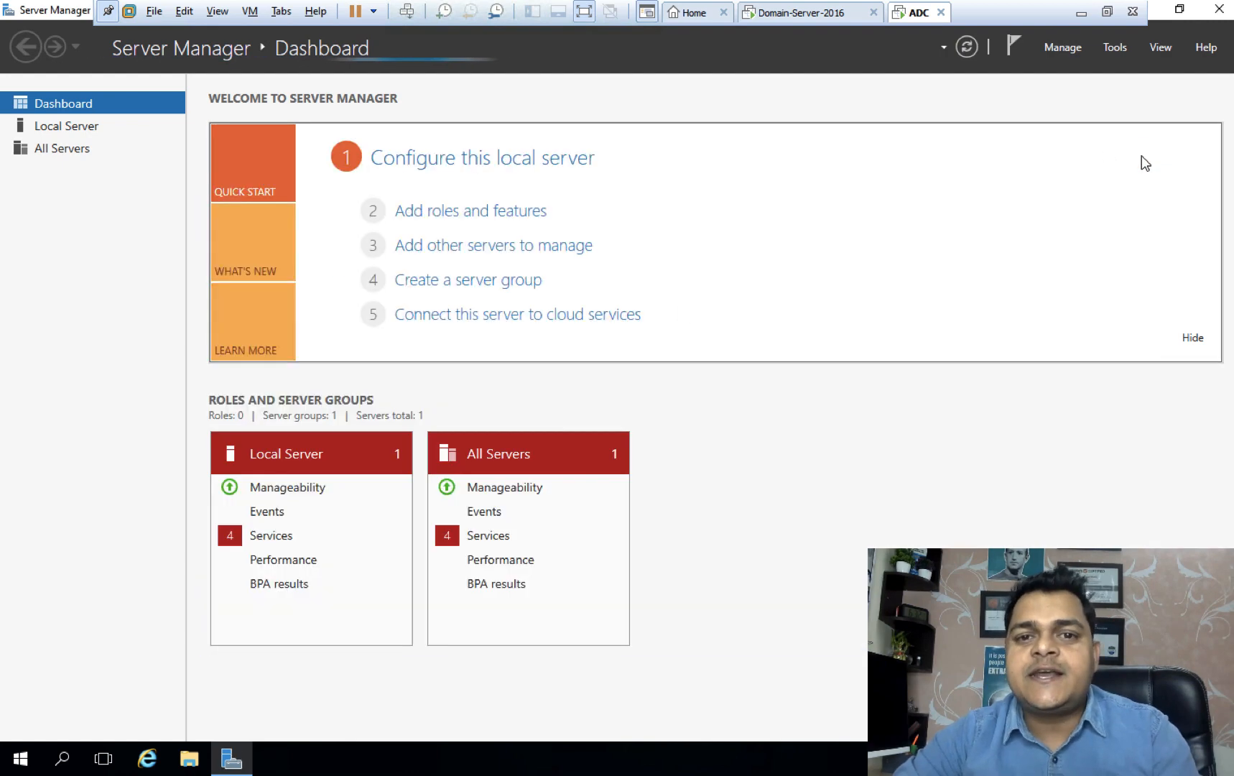
# Close Server Manager and open the computer name settings from This PC's Properties.
pyautogui.click(1219, 10)
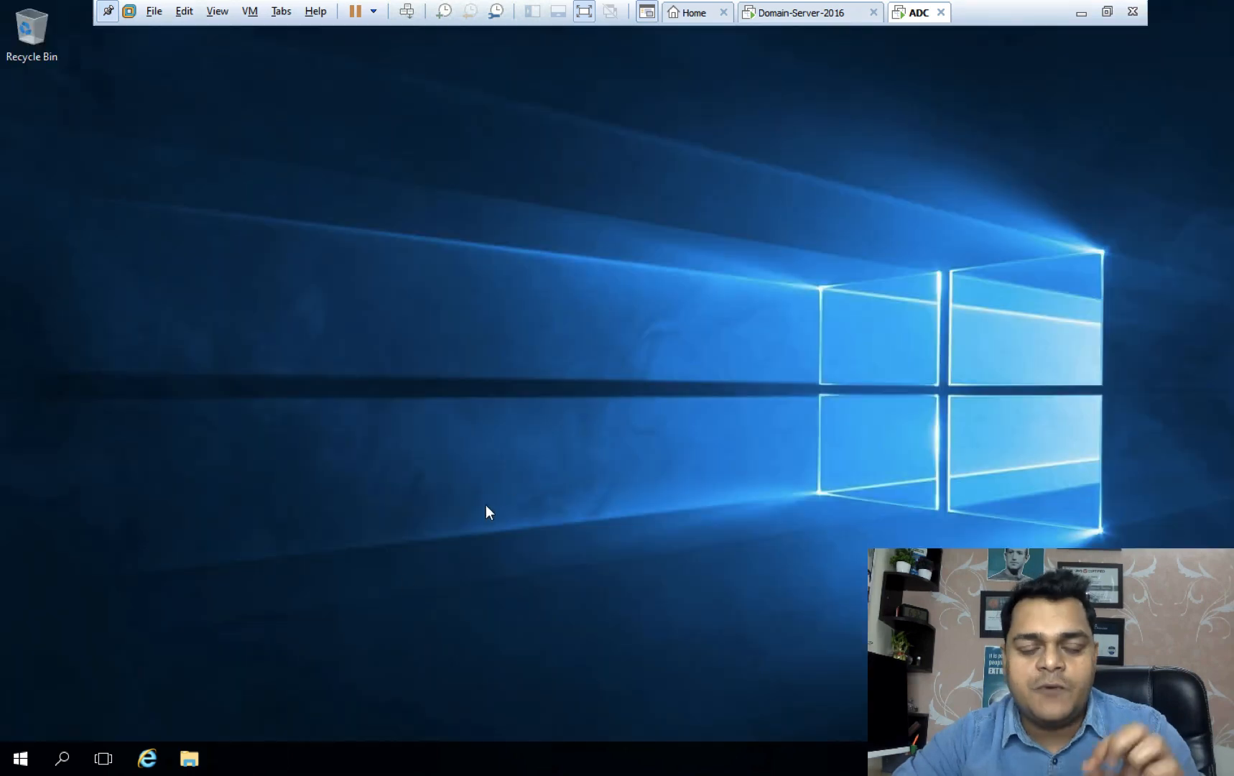
pyautogui.click(188, 759)
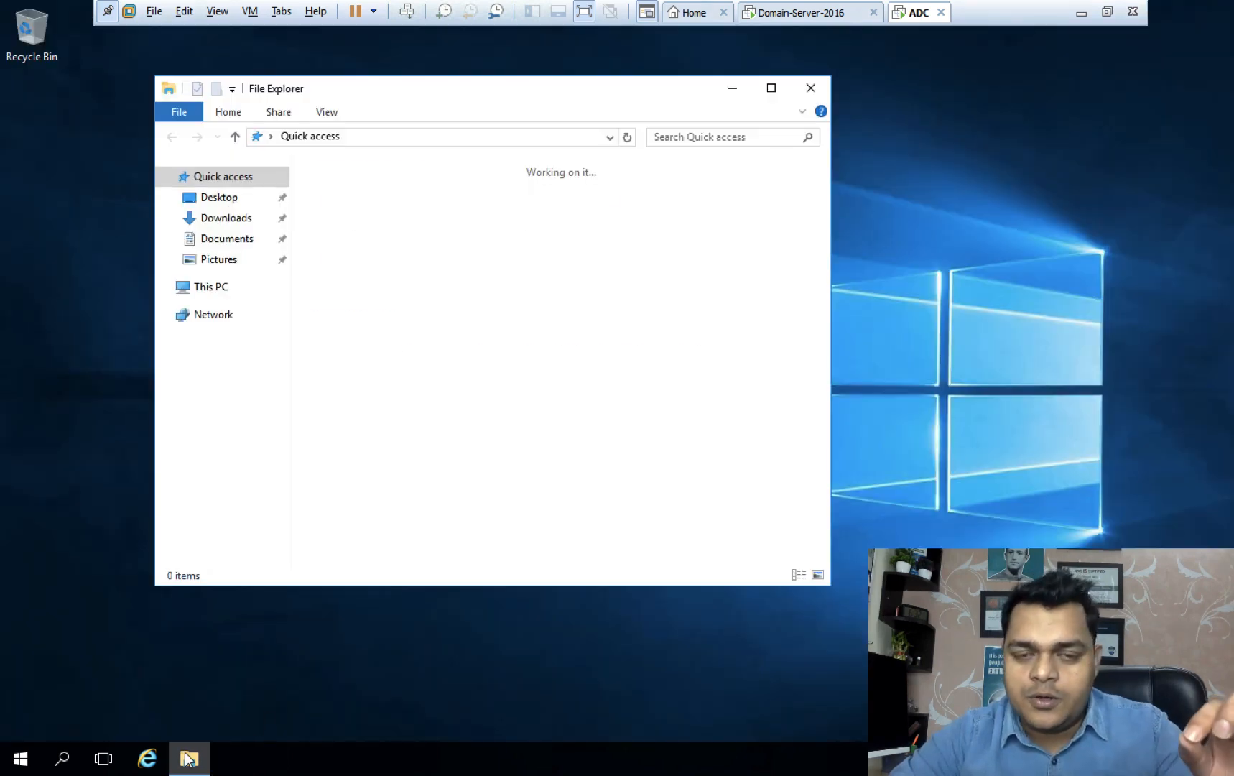
pyautogui.rightClick(214, 293)
pyautogui.click(285, 519)
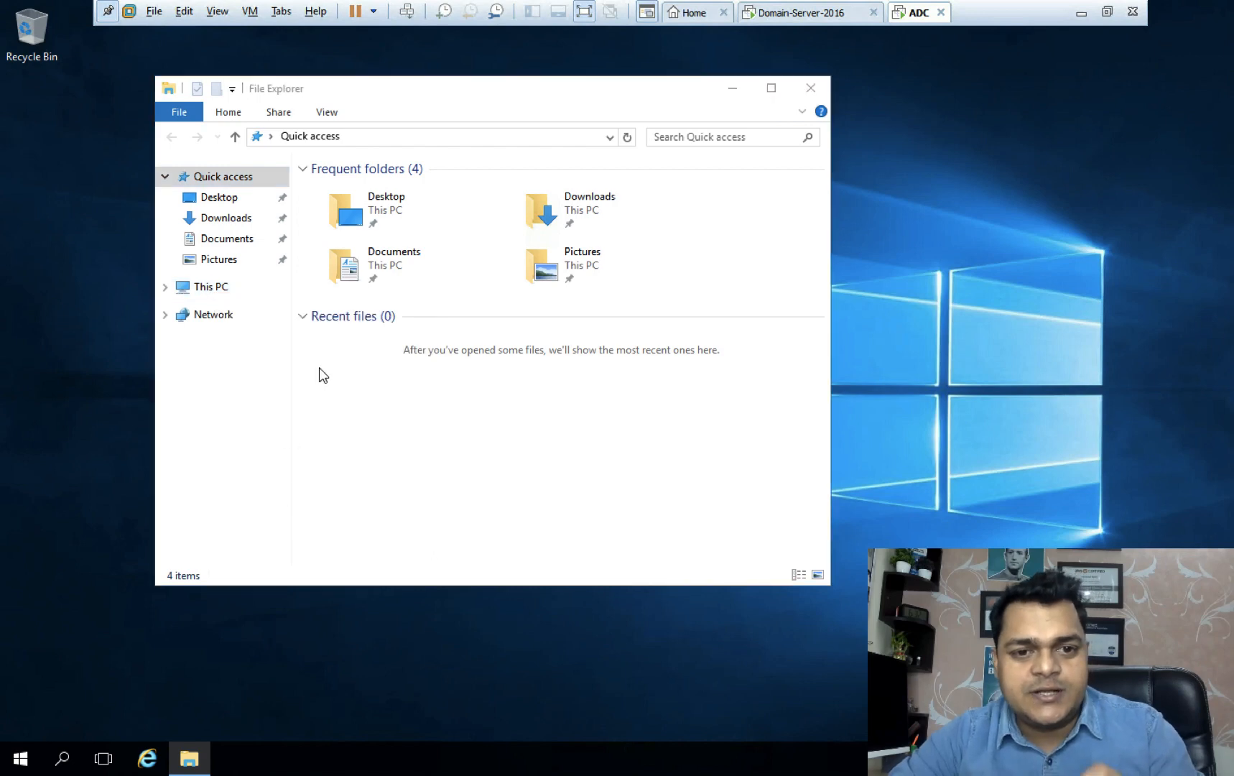
pyautogui.click(1056, 438)
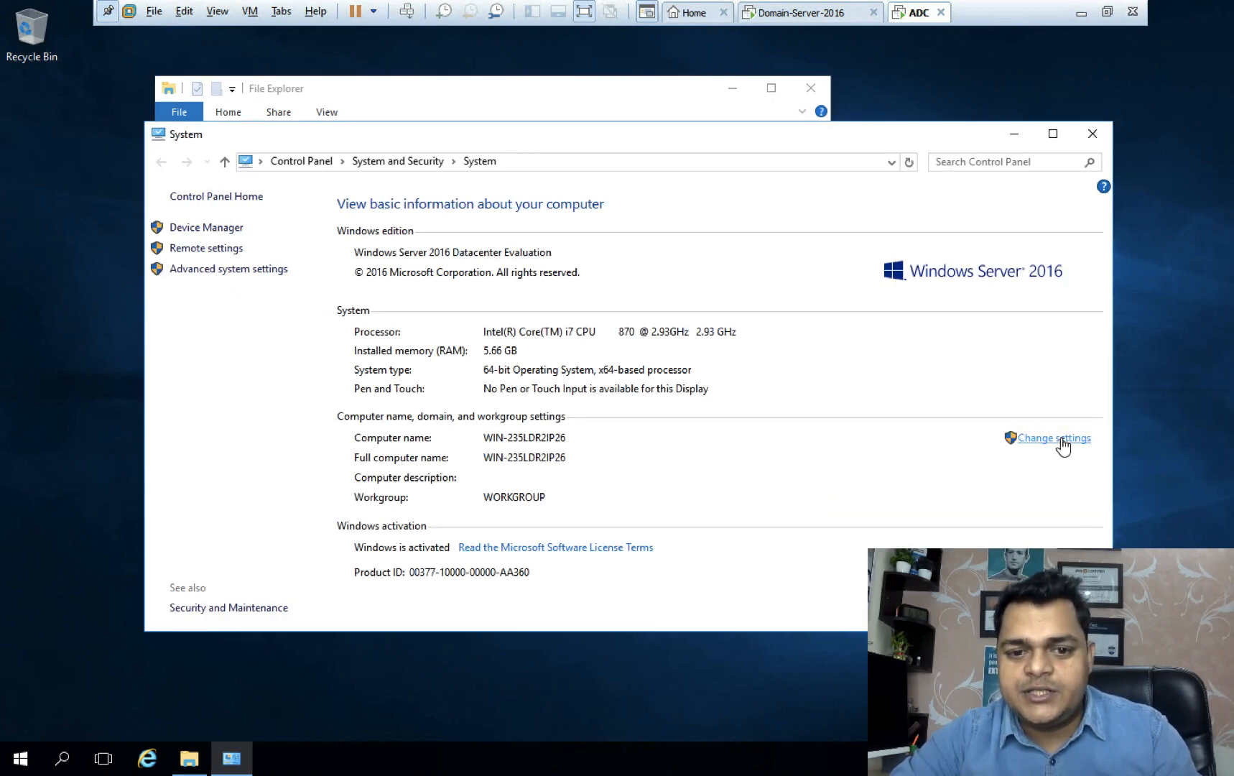
# Rename the computer to ADC and make it a member of the class.com domain.
pyautogui.click(337, 254)
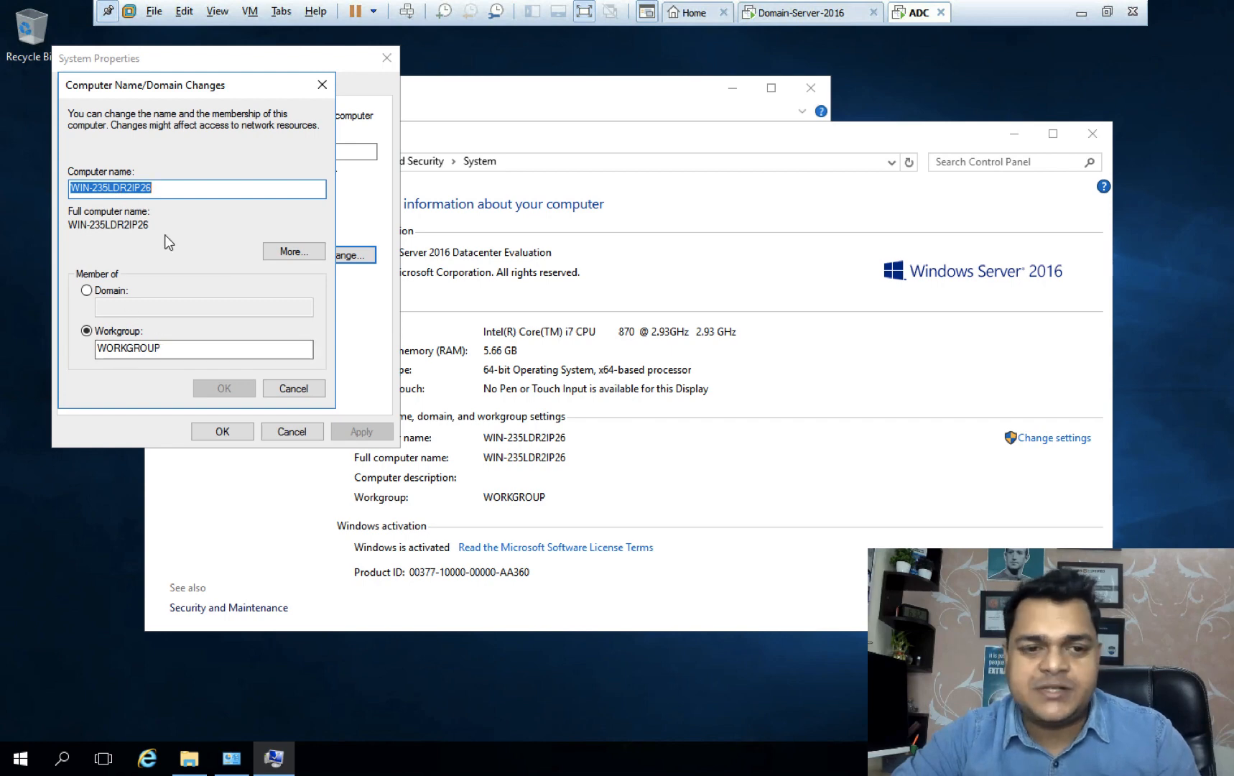
pyautogui.write('ADC')
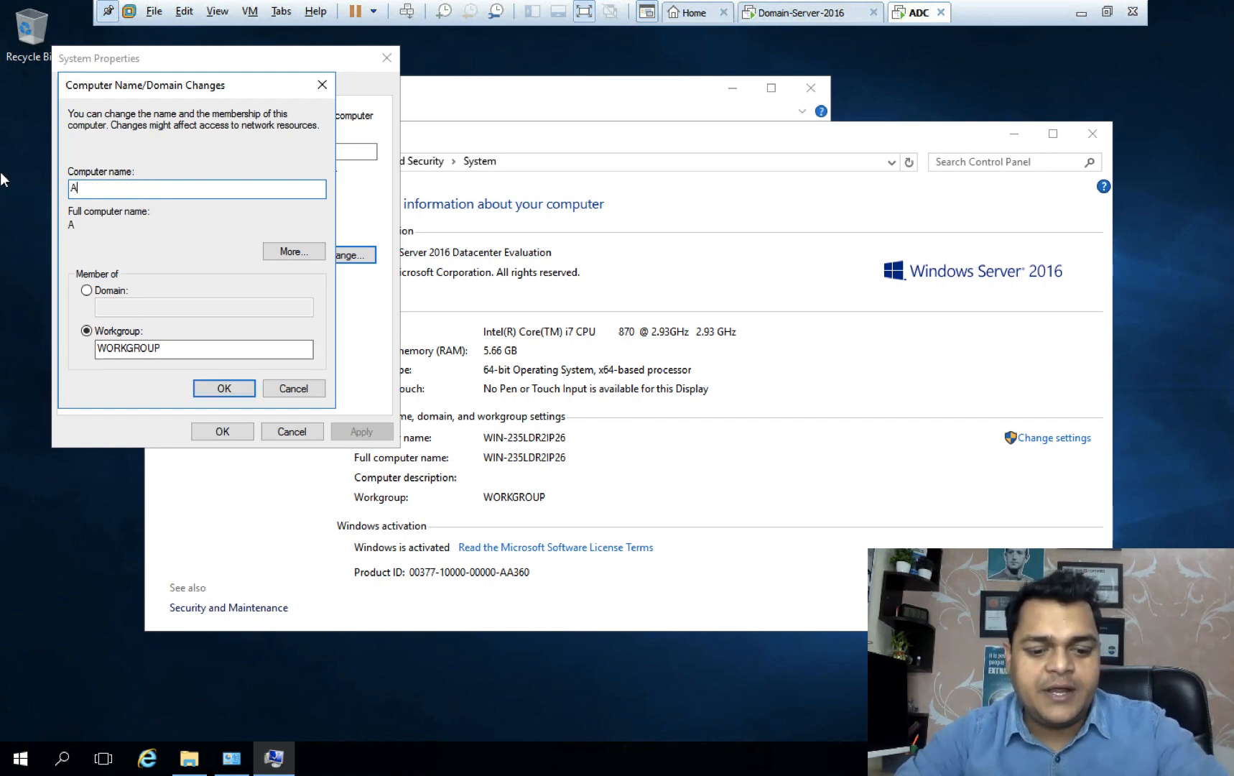
pyautogui.click(111, 293)
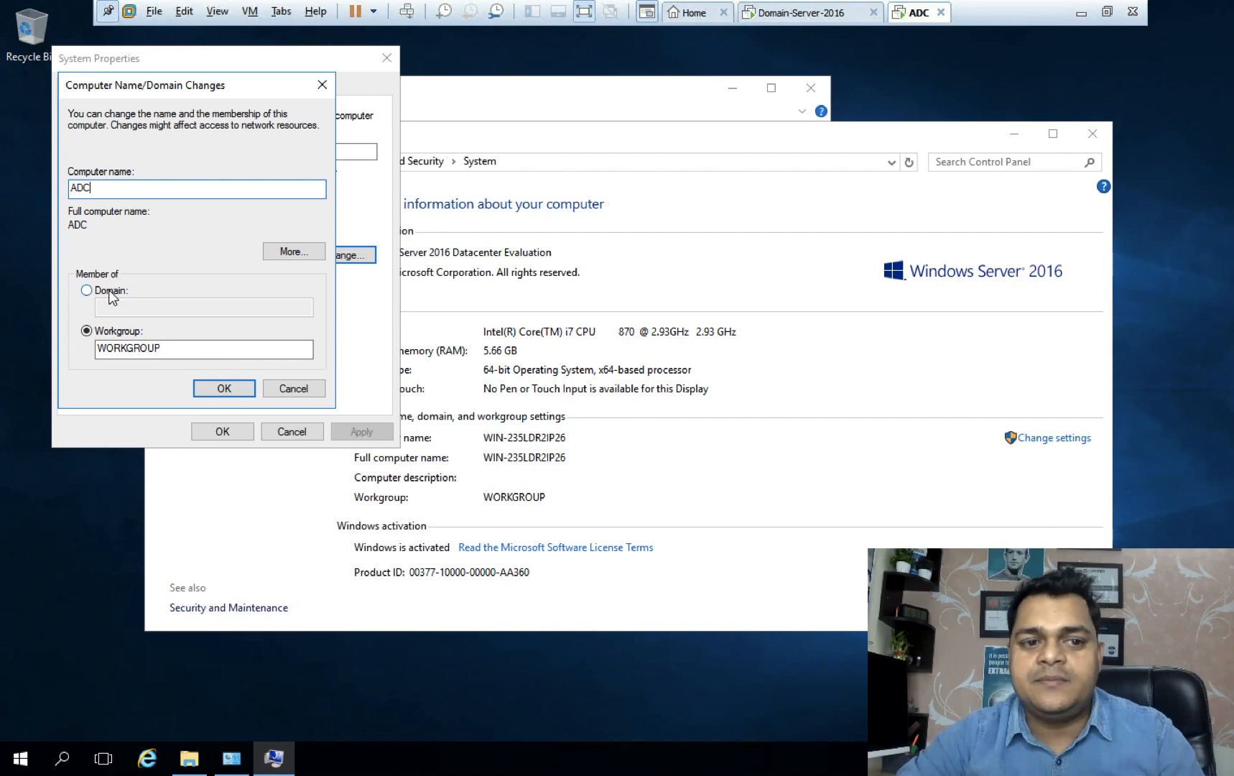
pyautogui.click(137, 308)
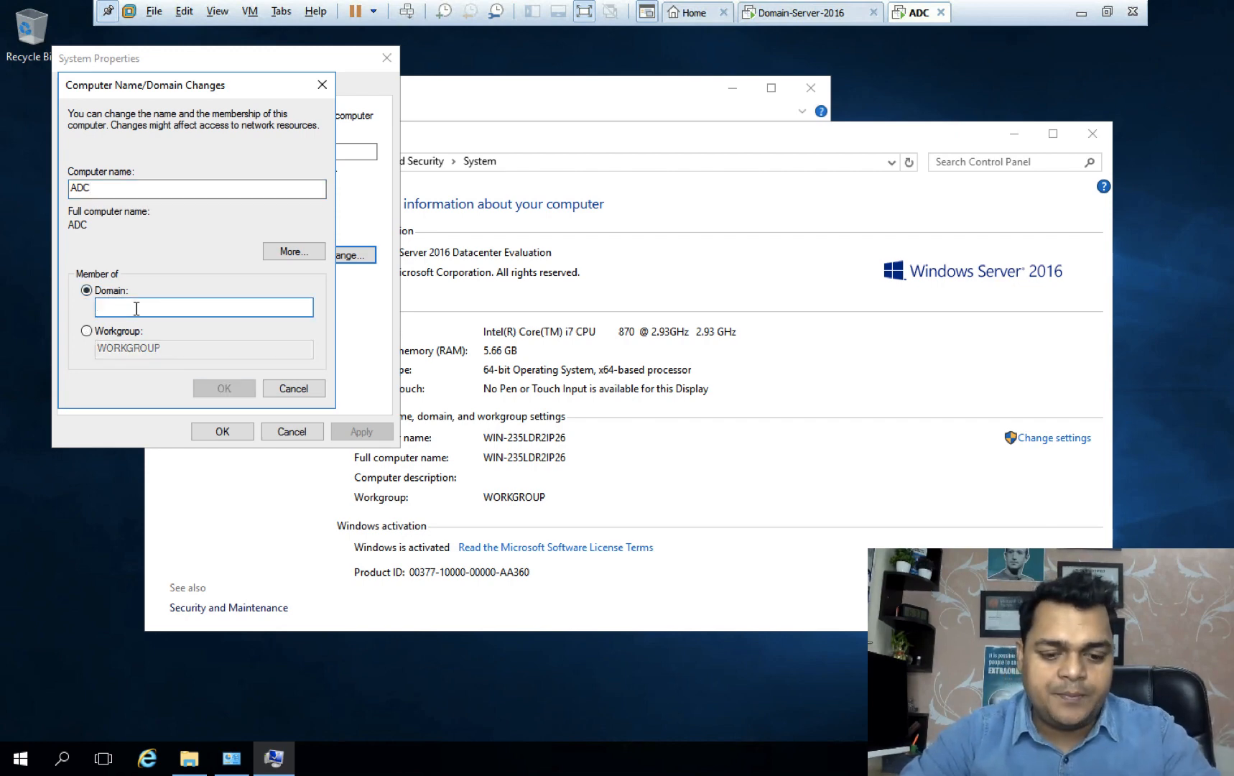
pyautogui.write('class.com')
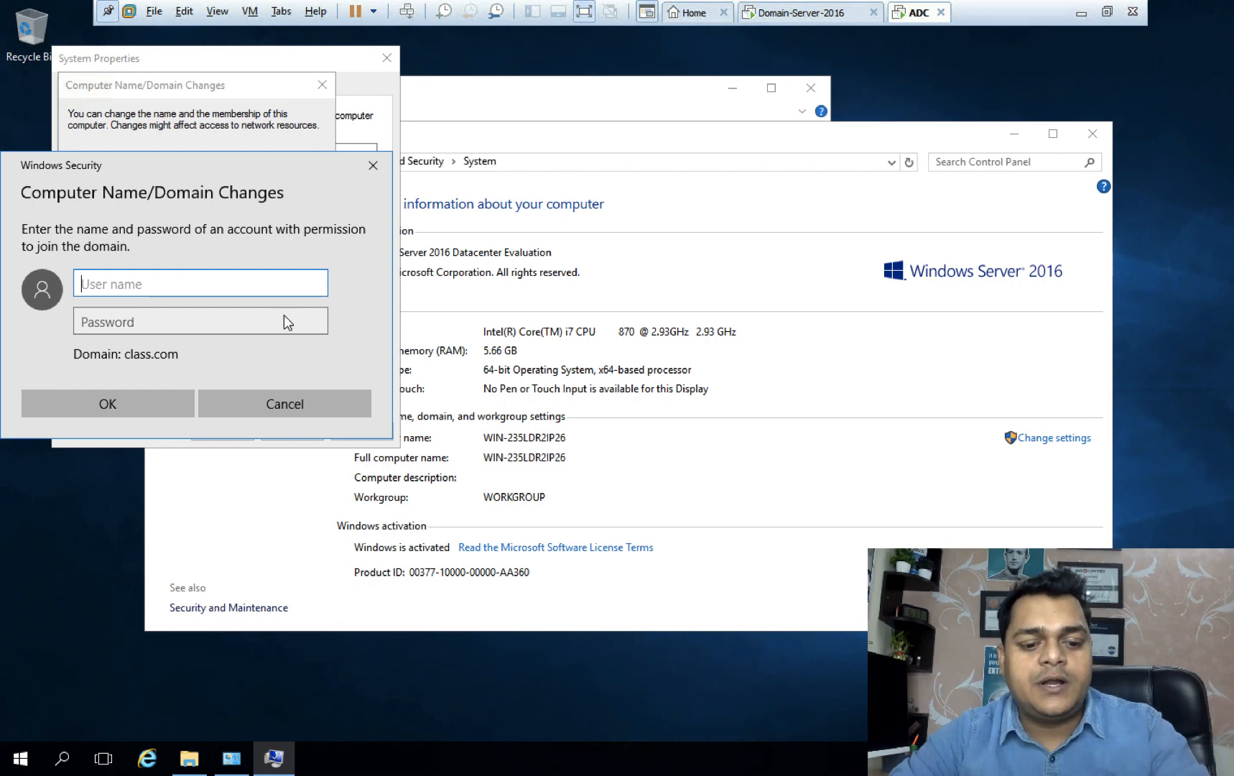
# Enter the domain Administrator credentials to join ADC to class.com.
pyautogui.write('Administrator')
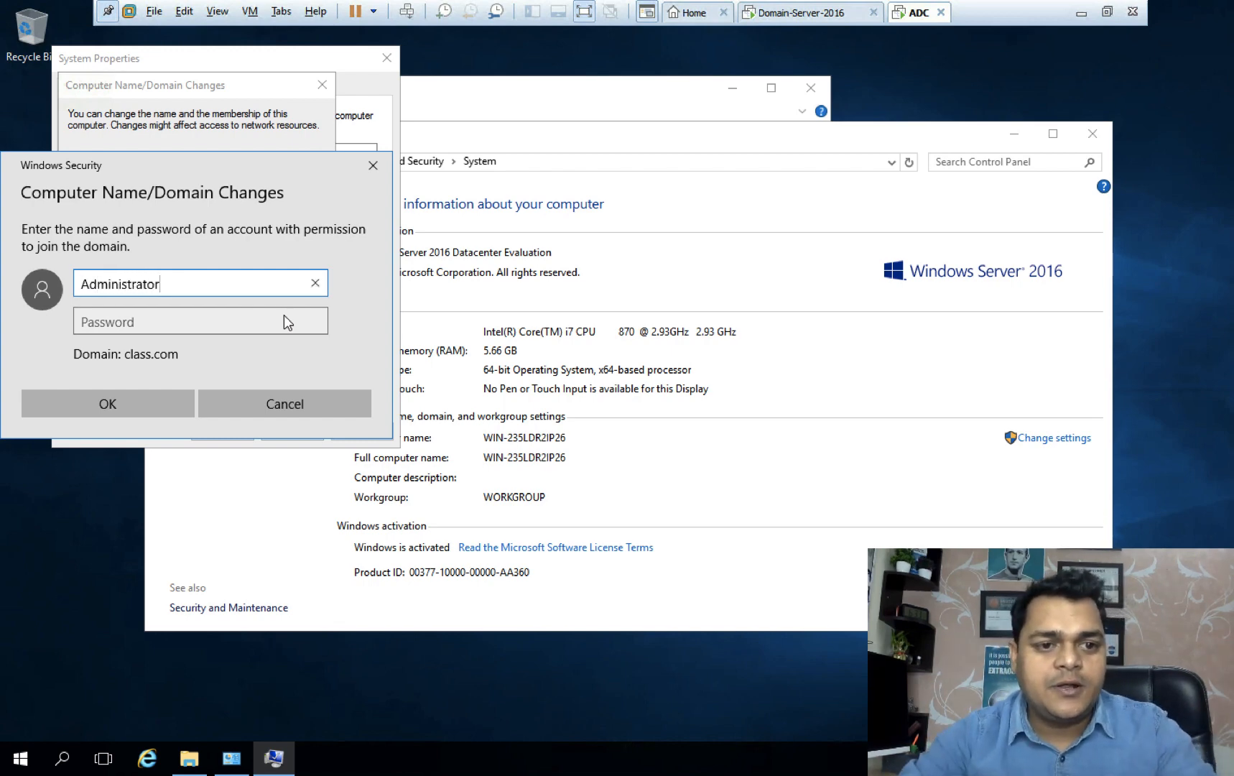
pyautogui.press('Tab')
pyautogui.write('Pa$$w0rd')
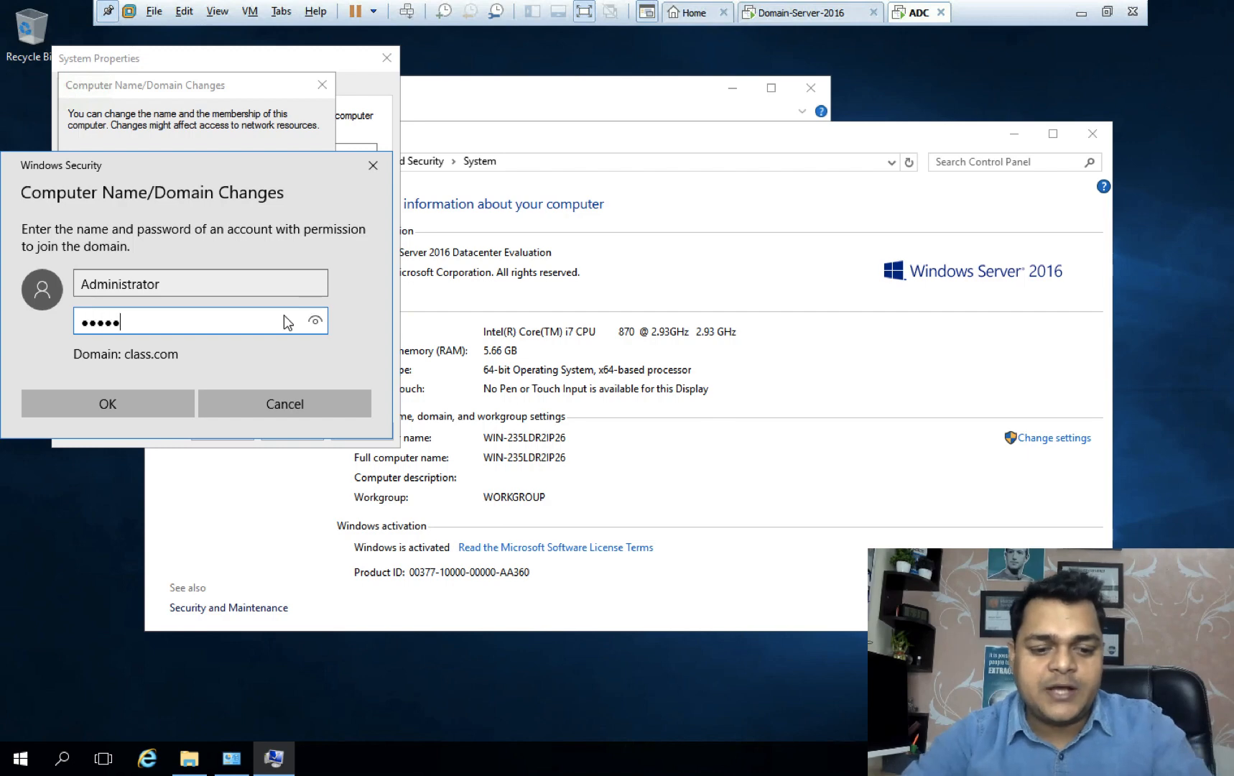
pyautogui.write('••')
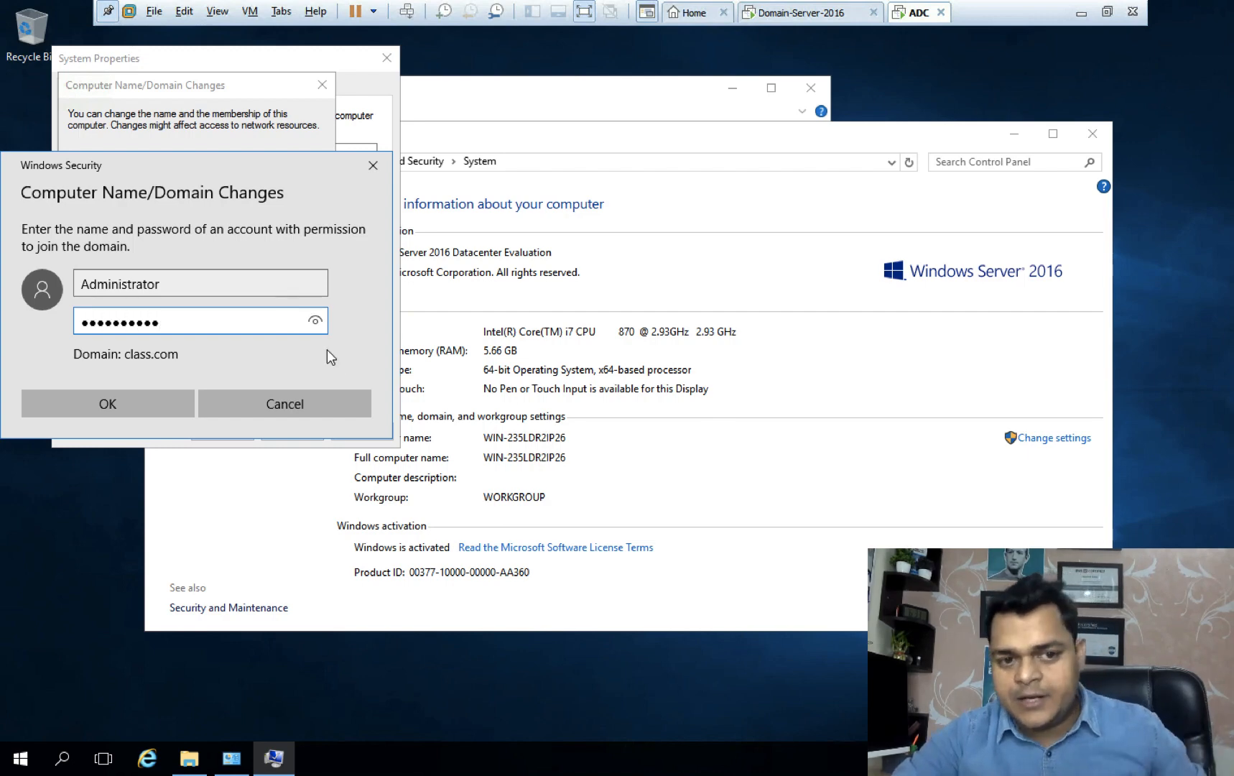
pyautogui.click(125, 398)
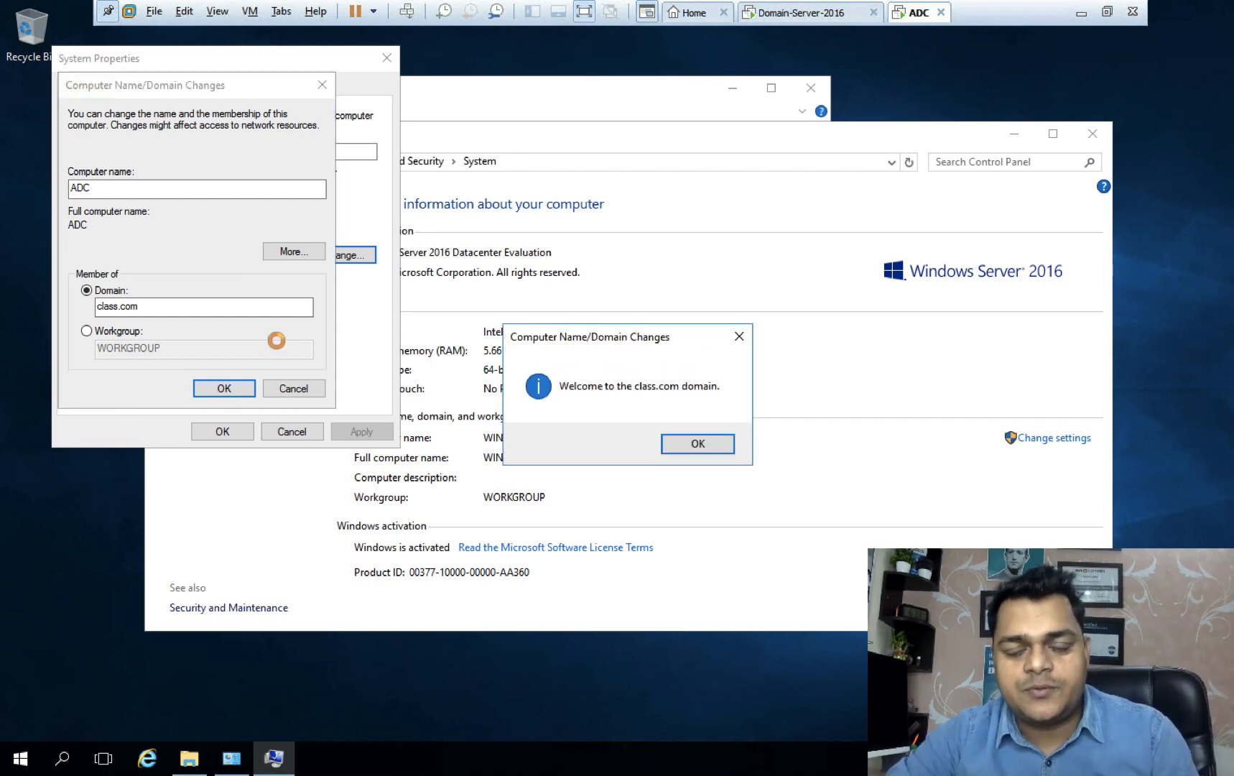
# Acknowledge the class.com welcome, restart ADC, and move over to Domain-Server-2016.
pyautogui.click(697, 444)
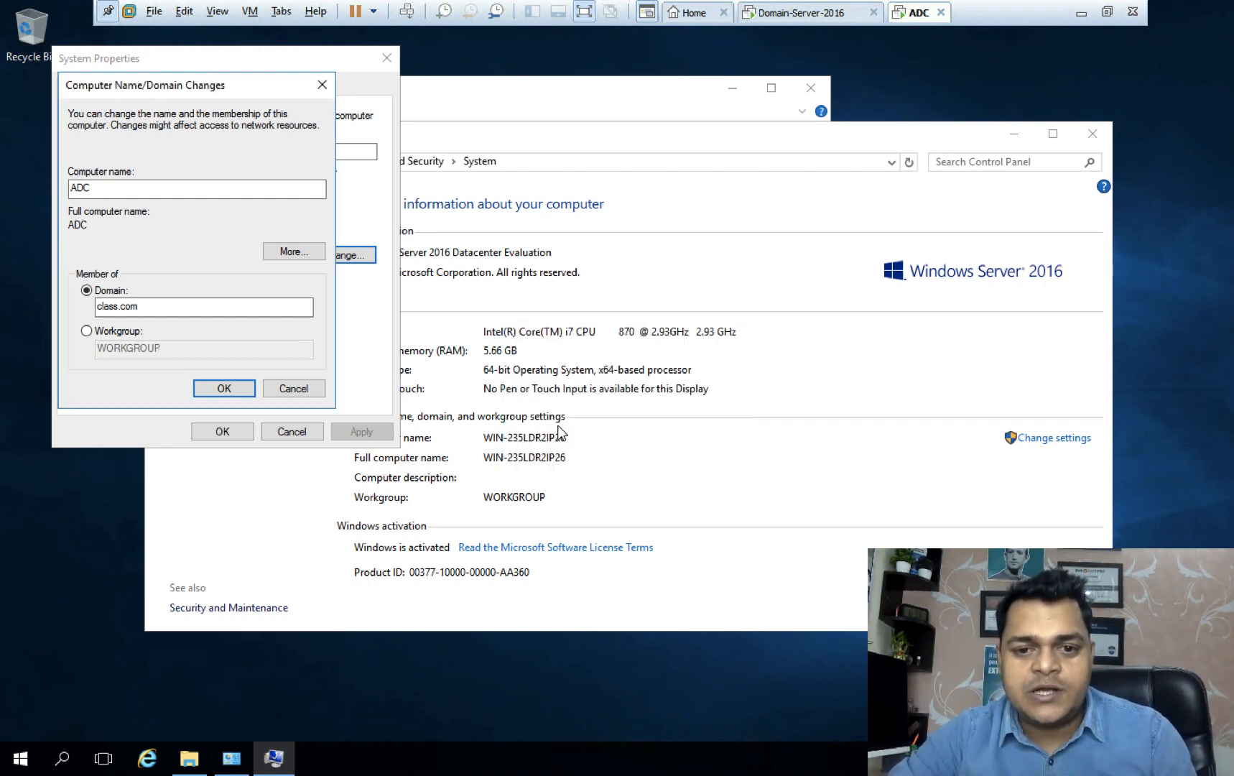
pyautogui.press('Return')
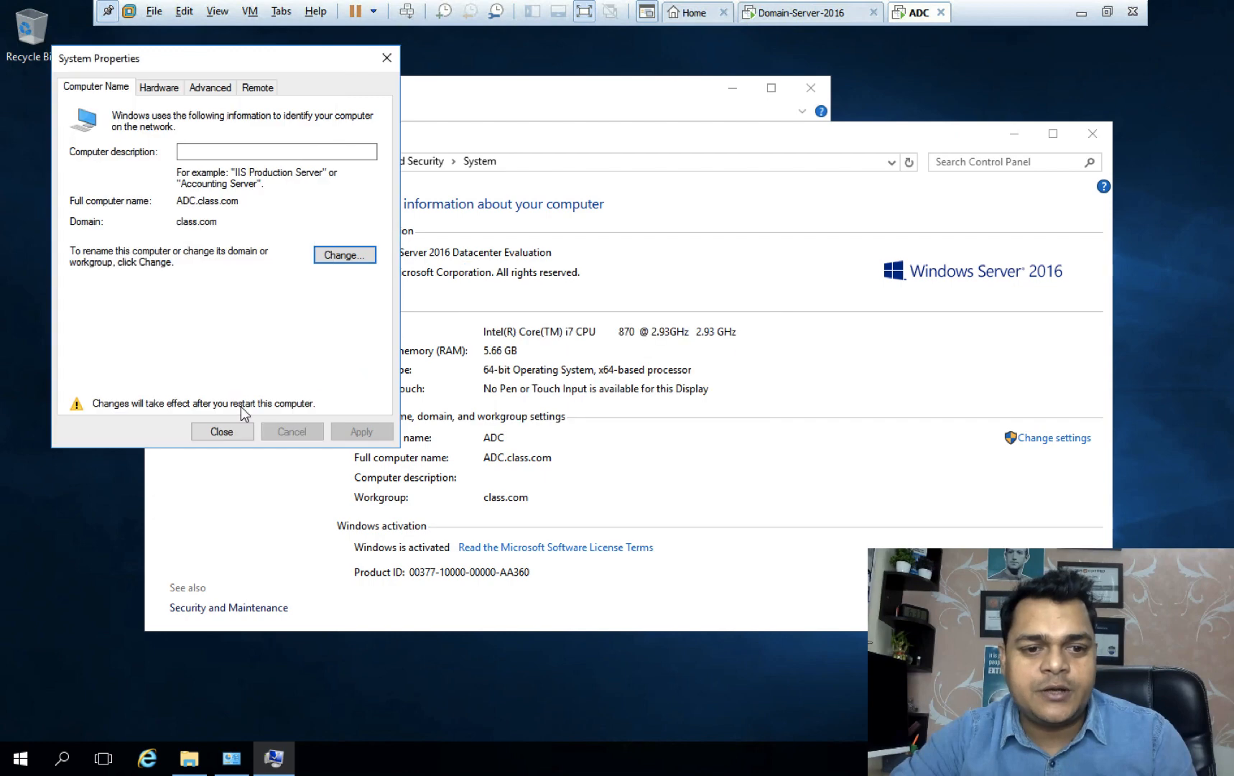
pyautogui.click(235, 430)
pyautogui.click(619, 395)
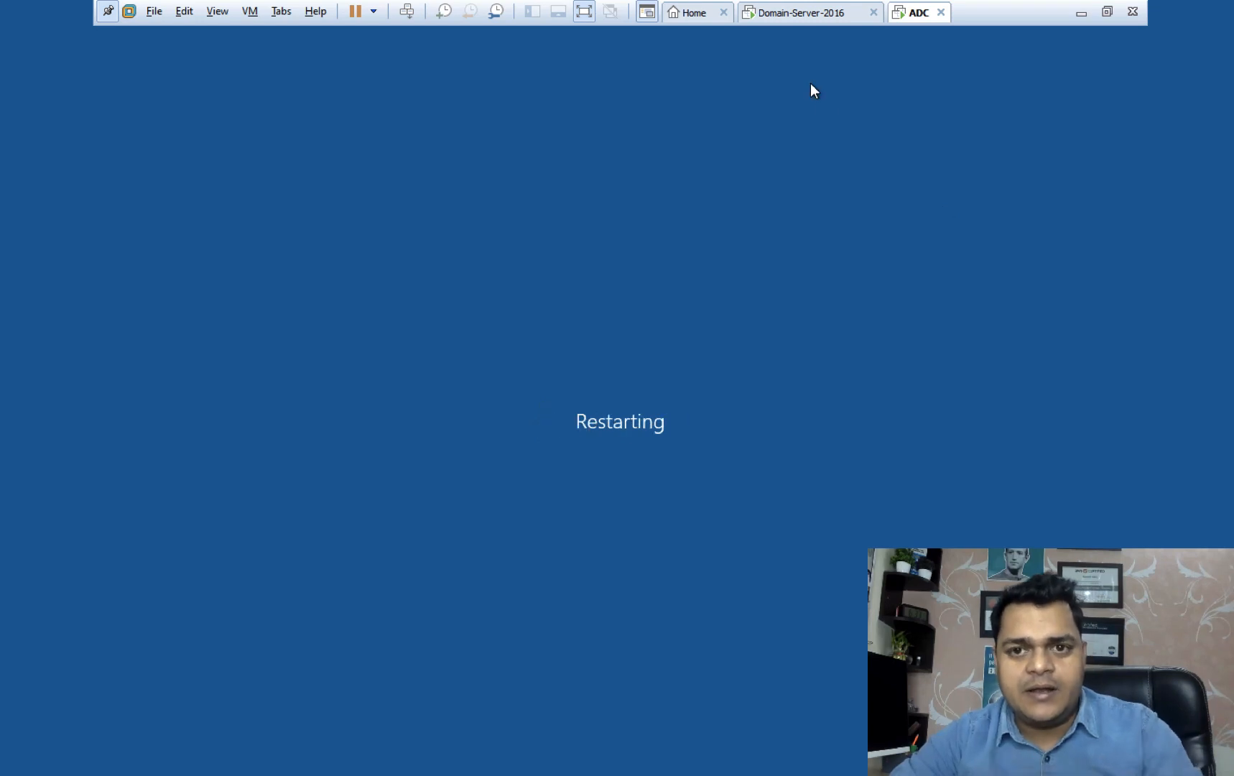
pyautogui.click(793, 20)
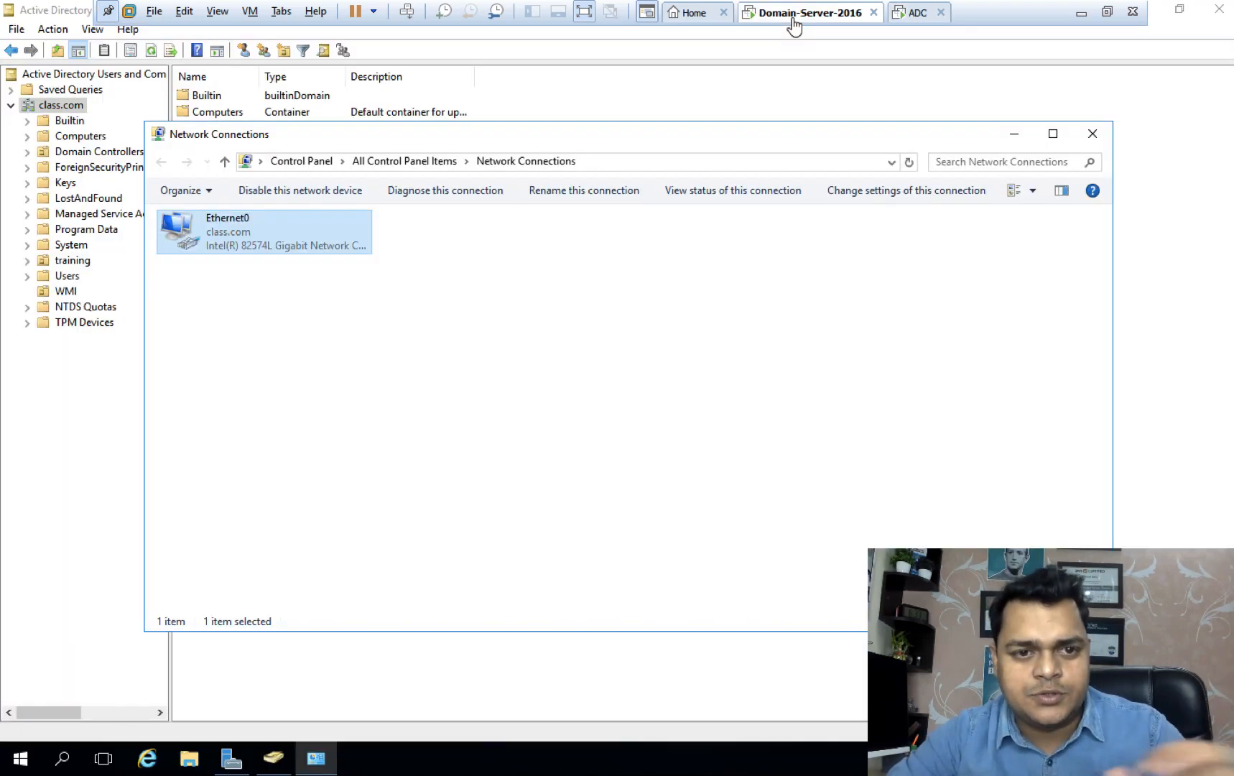
# Close the Network Connections window on Domain-Server-2016.
pyautogui.click(1092, 135)
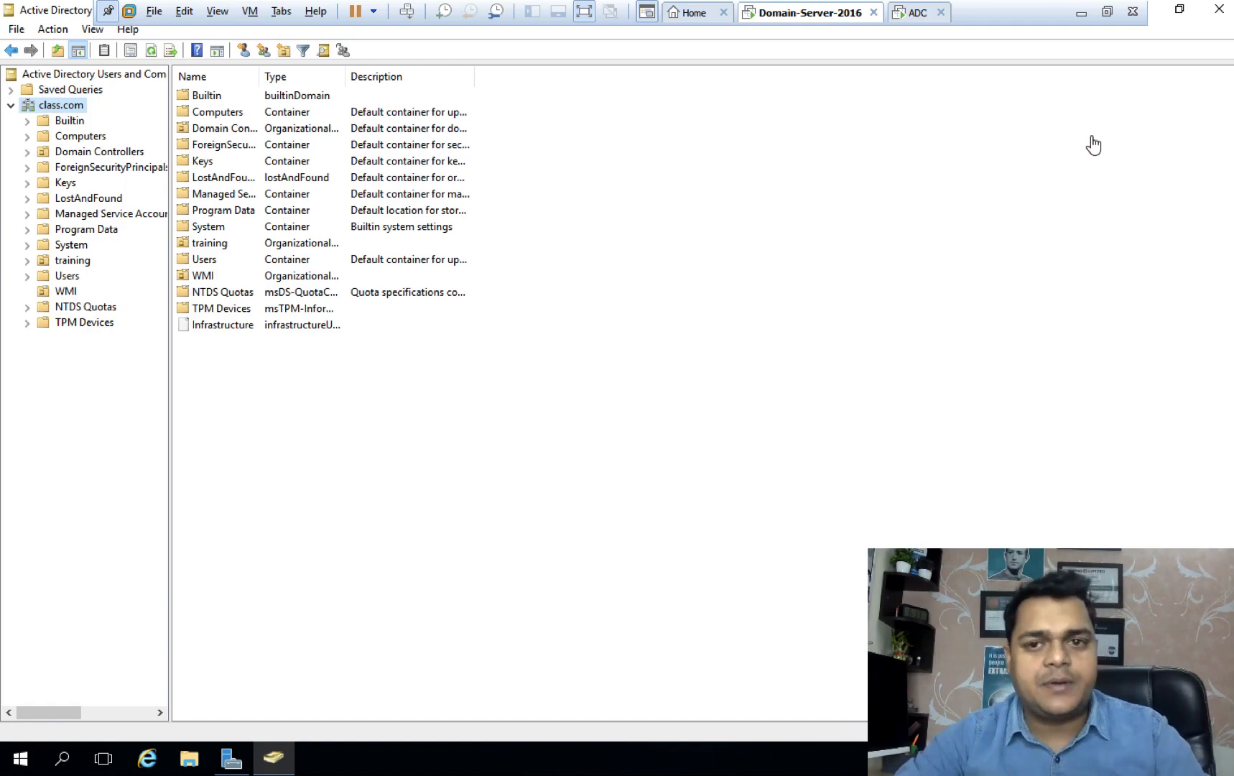
pyautogui.hotkey('ctrl', 'Left')
pyautogui.hotkey('ctrl', 'Left')
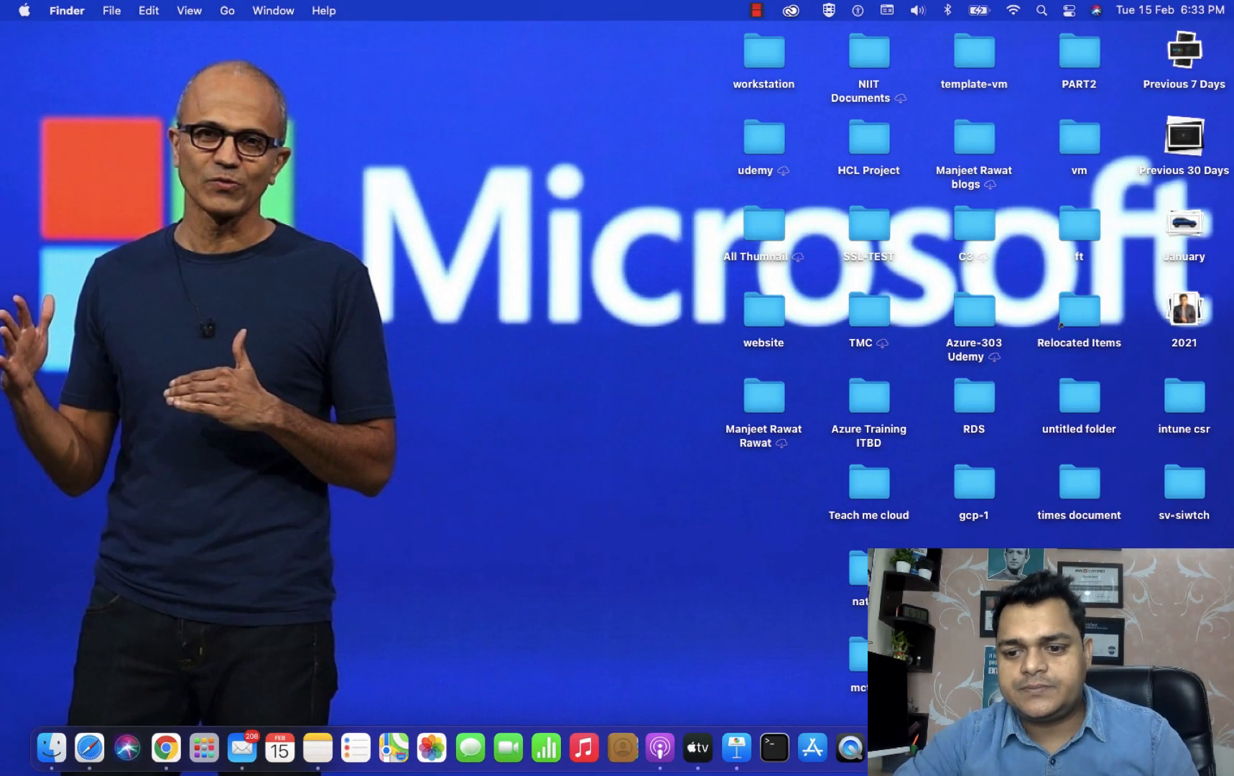
pyautogui.rightClick(1117, 748)
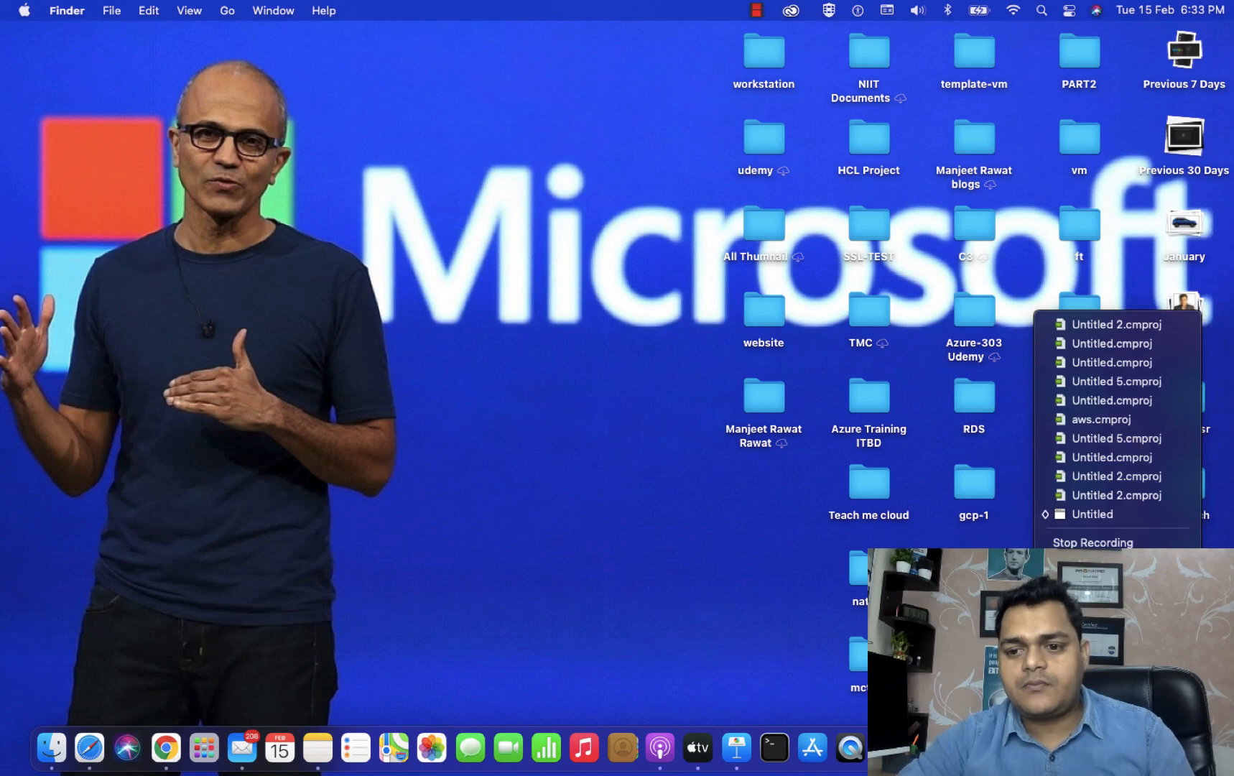
pyautogui.click(680, 333)
pyautogui.hotkey('ctrl', 'Right')
pyautogui.hotkey('ctrl', 'Right')
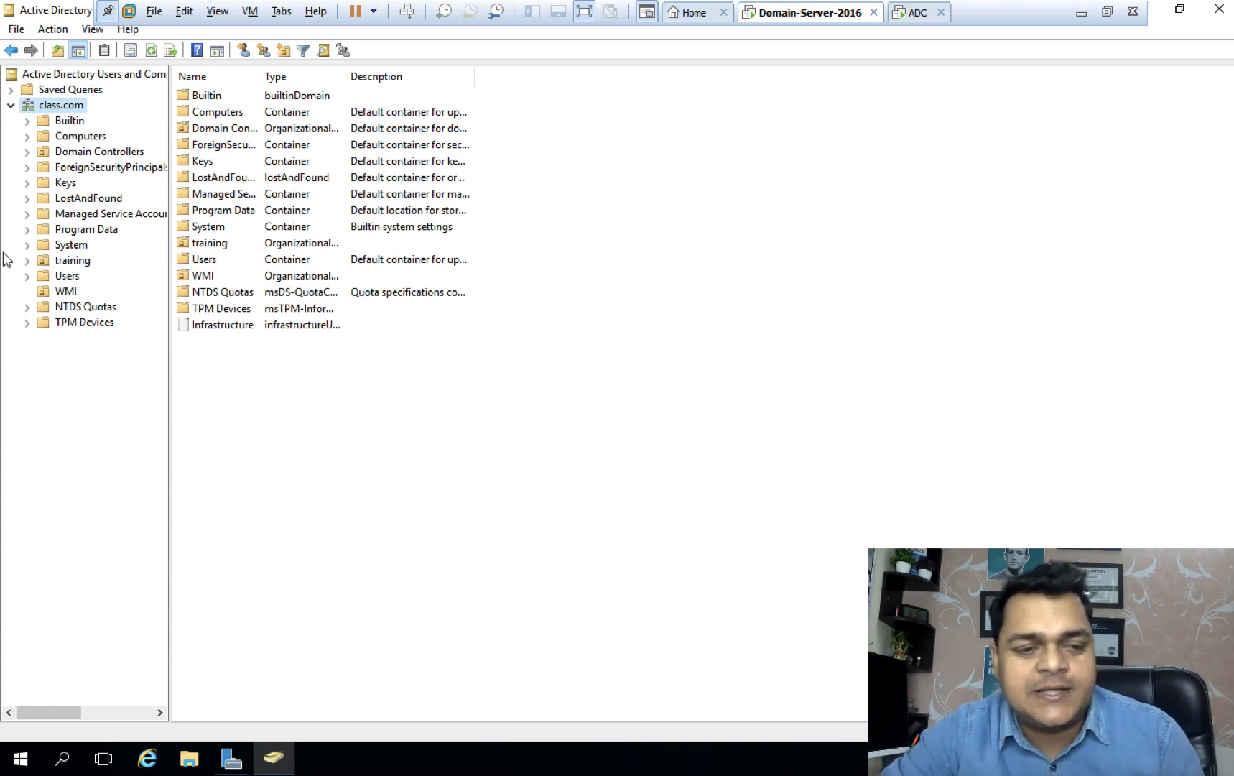
# Browse the training OU's HR and SALES users in ADUC, then go to the ADC machine.
pyautogui.click(72, 275)
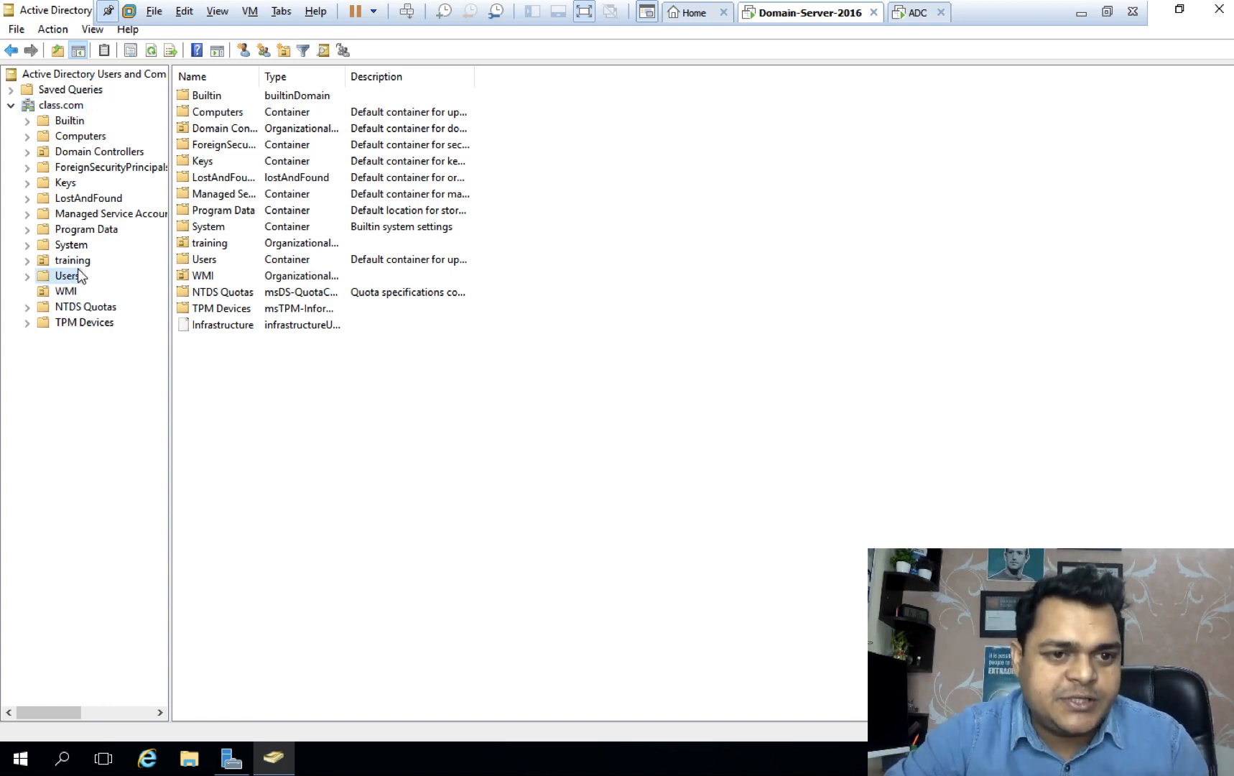
pyautogui.click(76, 260)
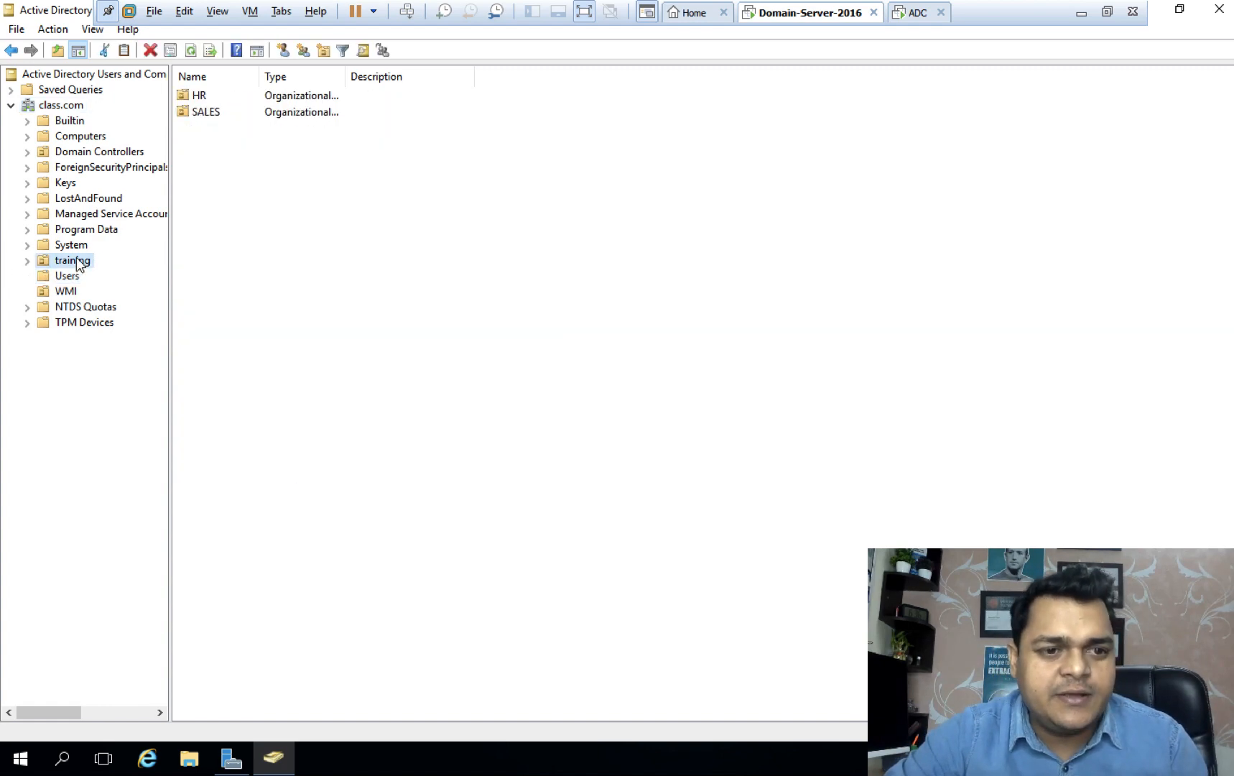
pyautogui.doubleClick(199, 95)
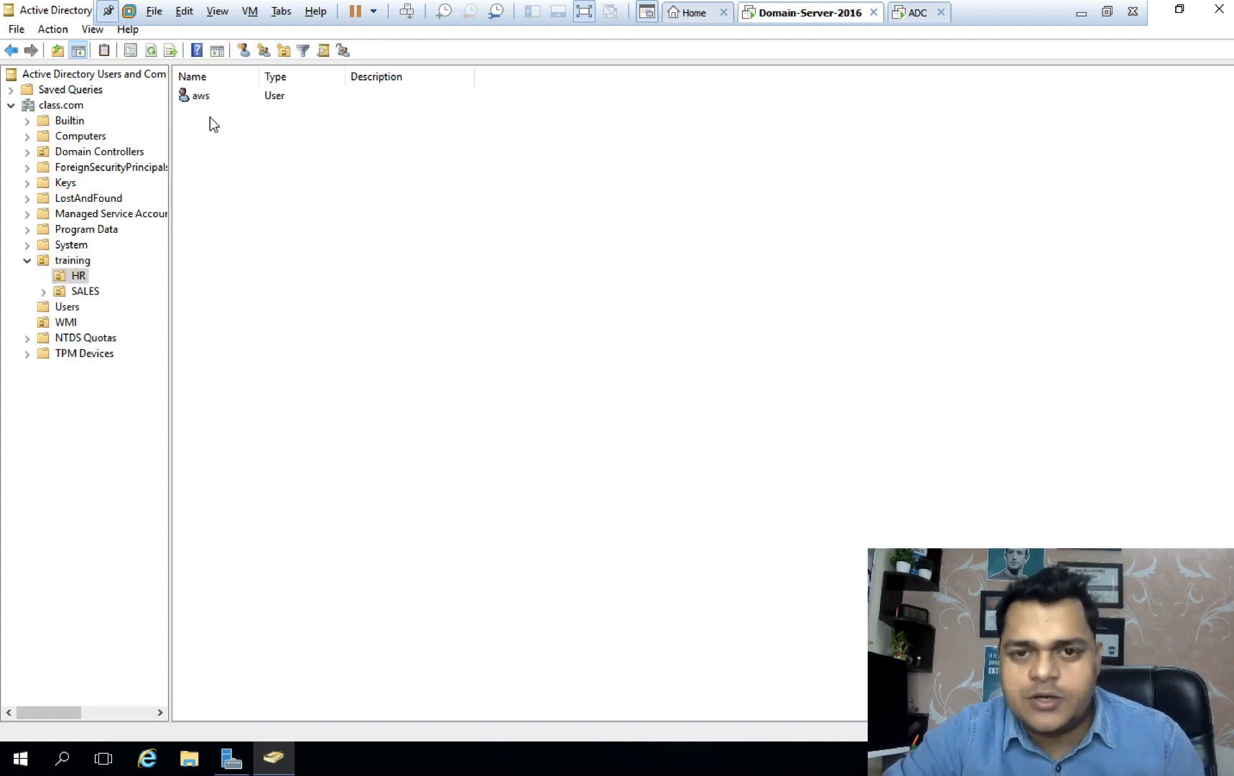
pyautogui.click(86, 291)
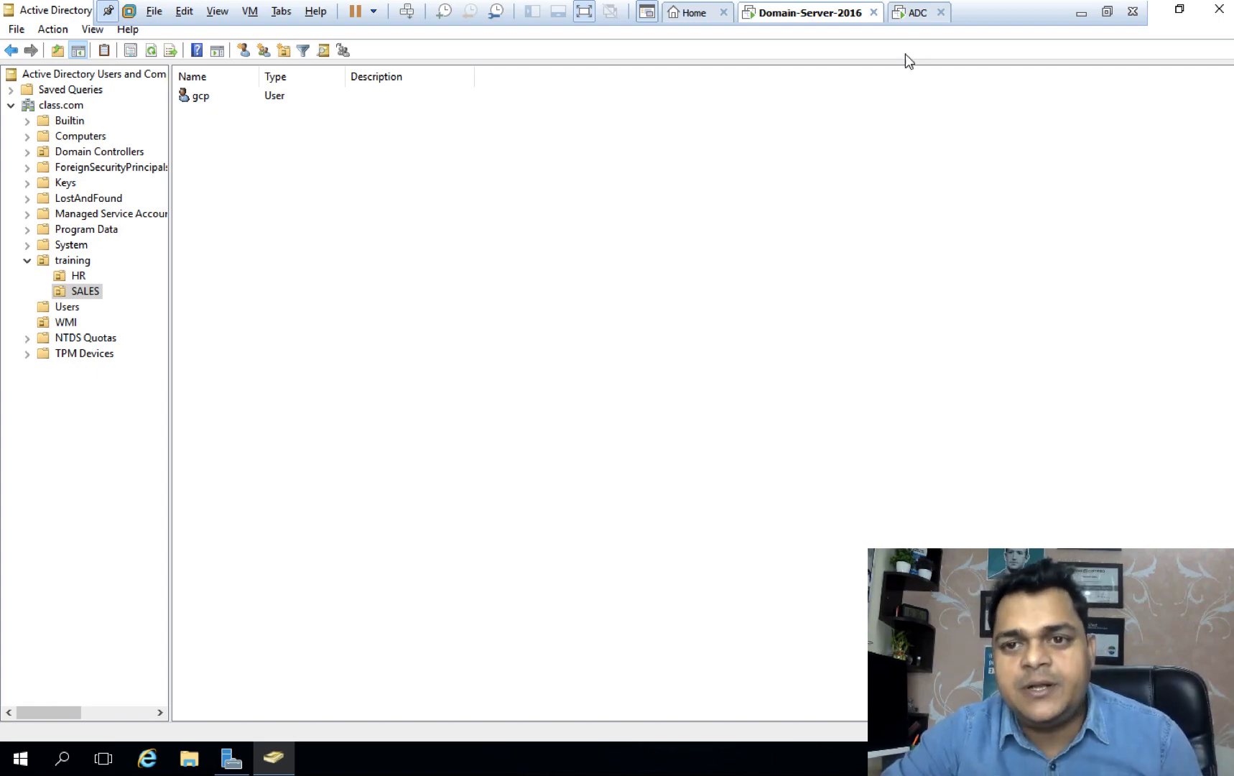
pyautogui.click(920, 15)
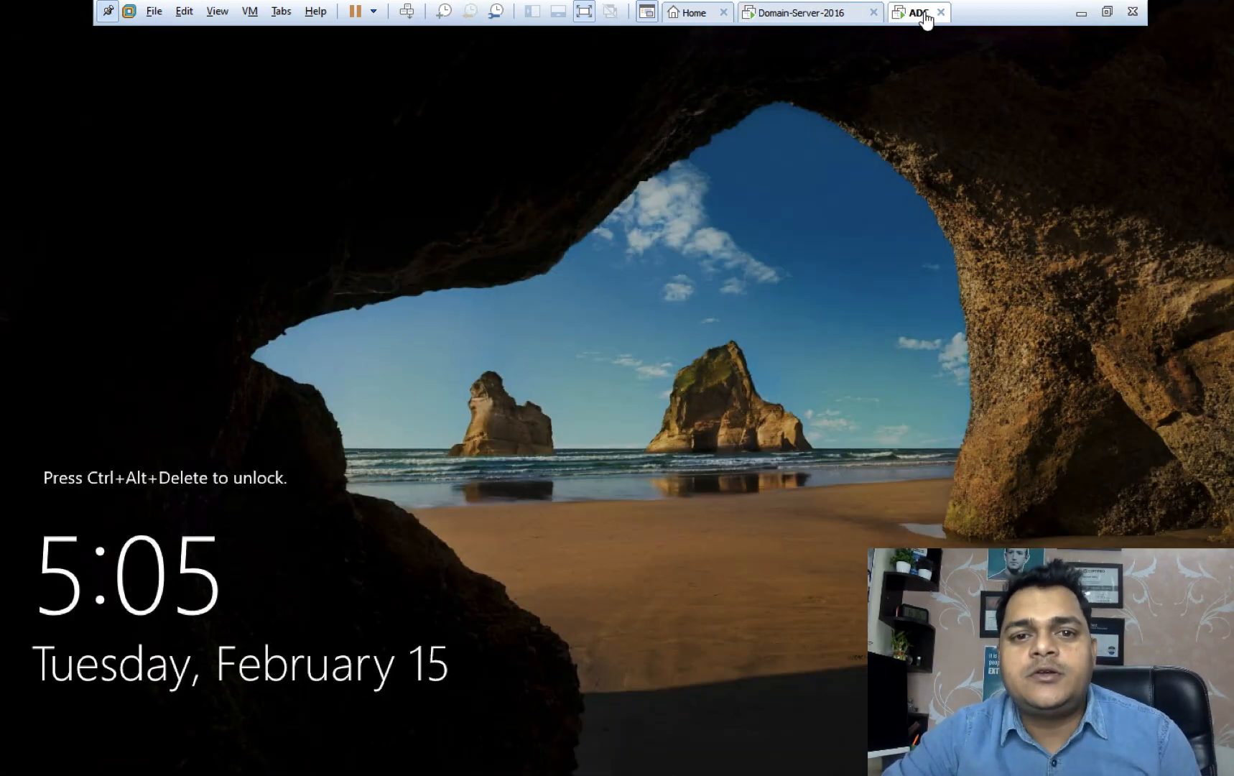
# Sign in to ADC as Administrator, retrying the password after an incorrect-password error.
pyautogui.click(404, 12)
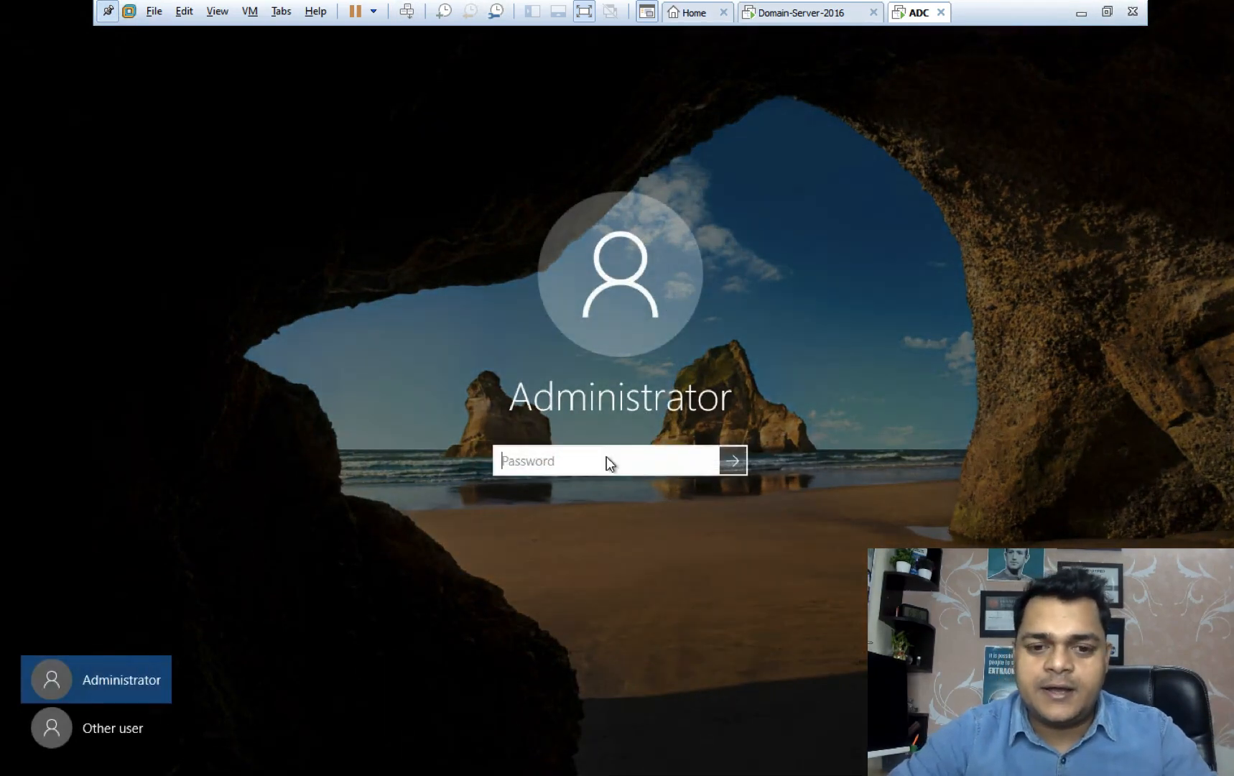
pyautogui.write('••••')
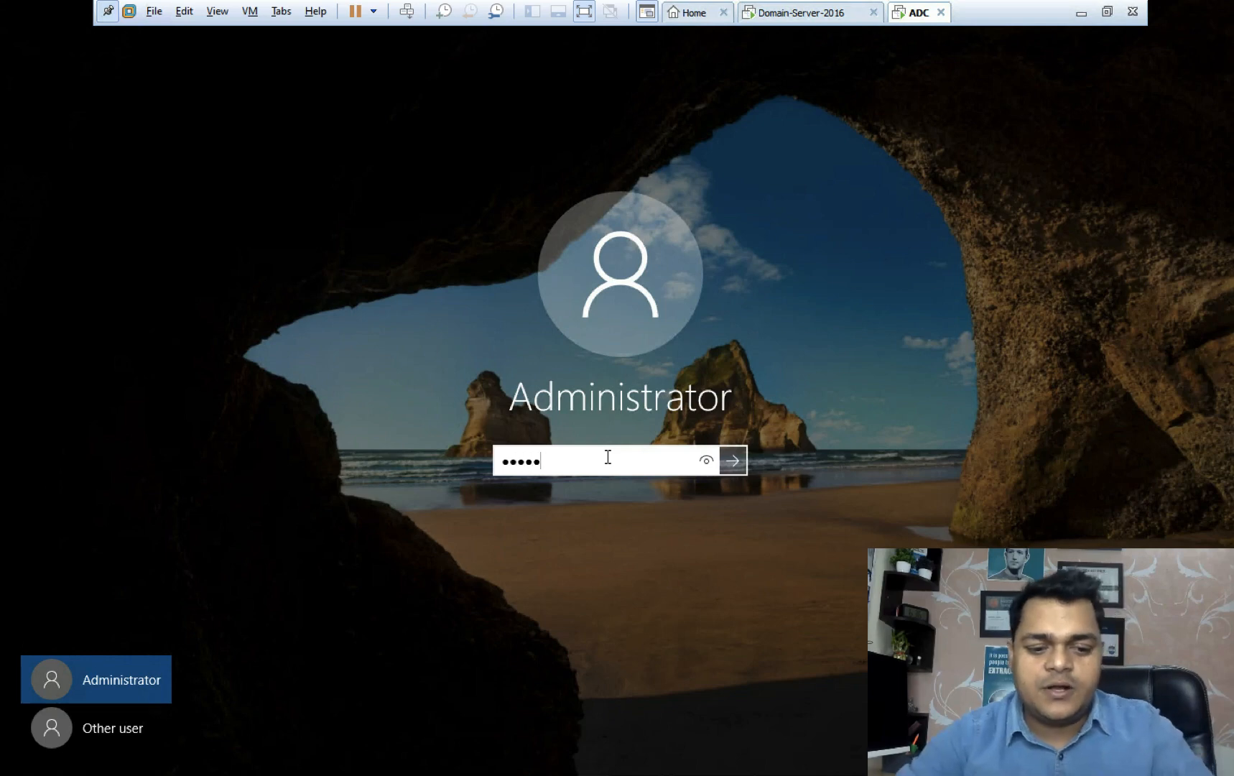
pyautogui.write('•••••')
pyautogui.press('Return')
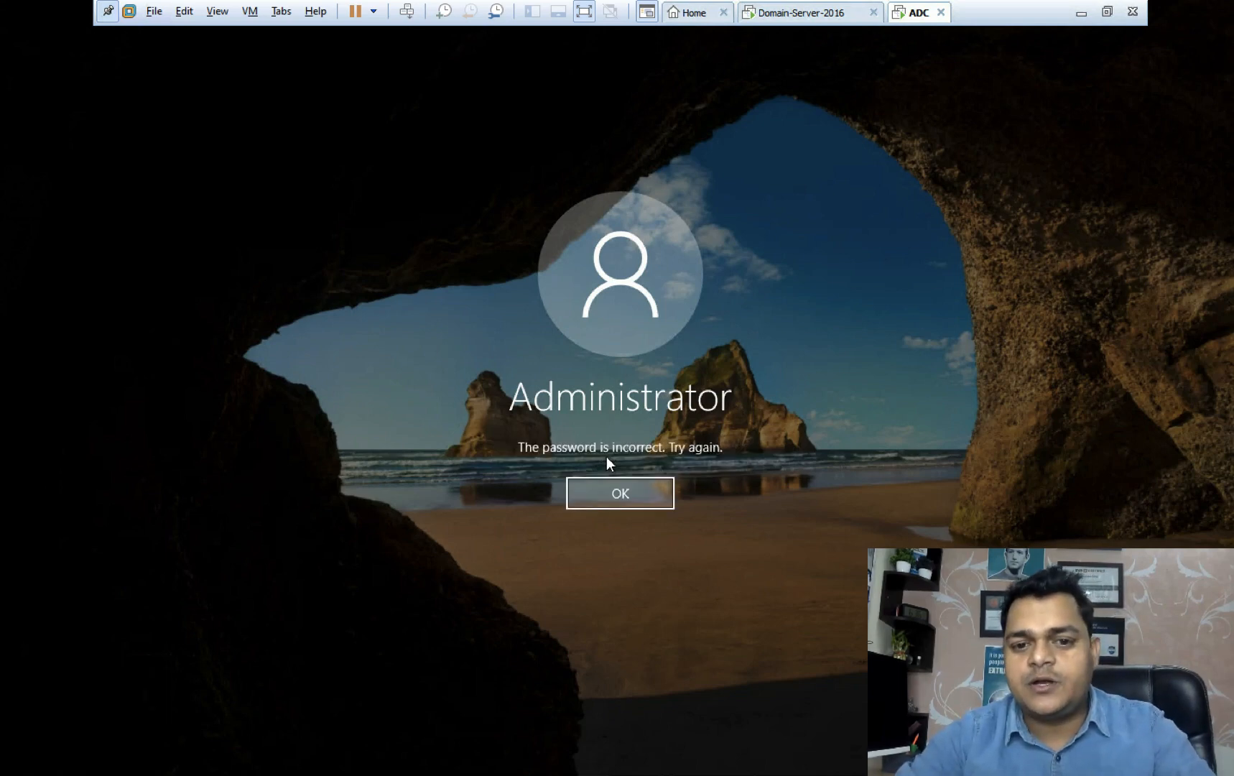
pyautogui.press('Return')
pyautogui.write('•••••••')
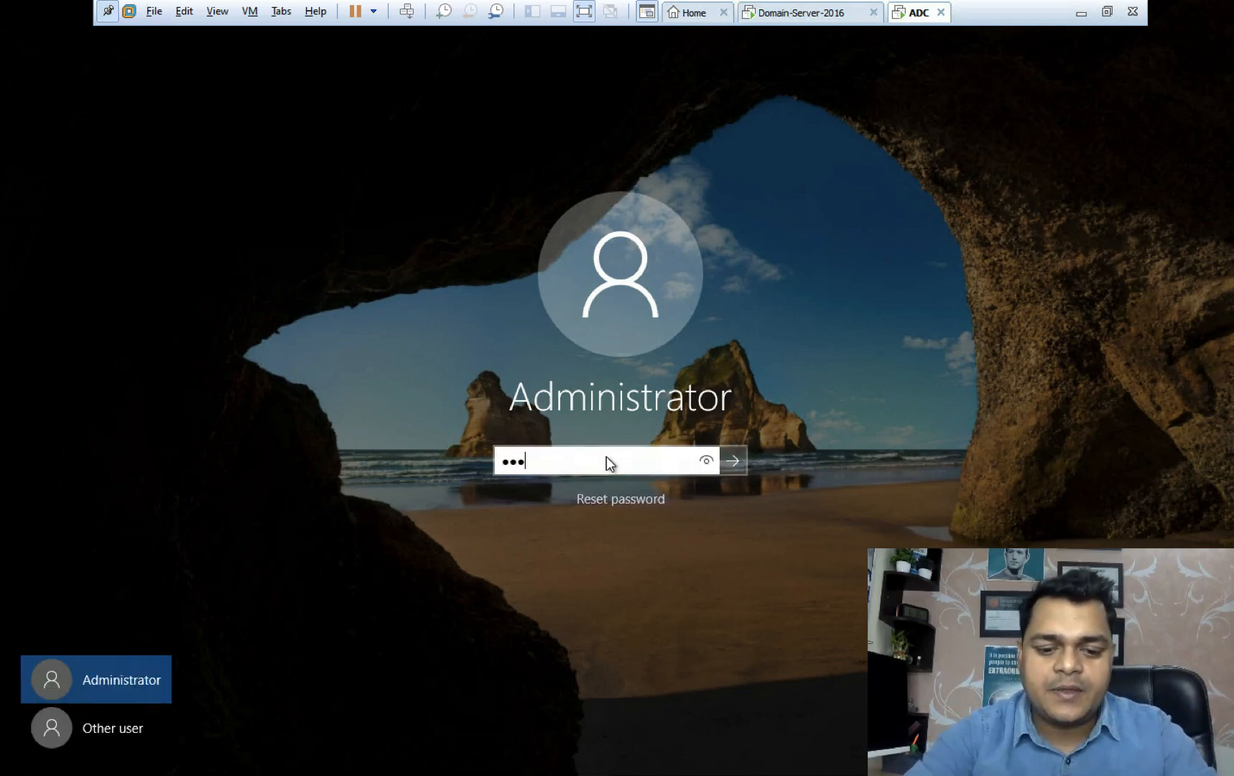
pyautogui.write('•')
pyautogui.press('Return')
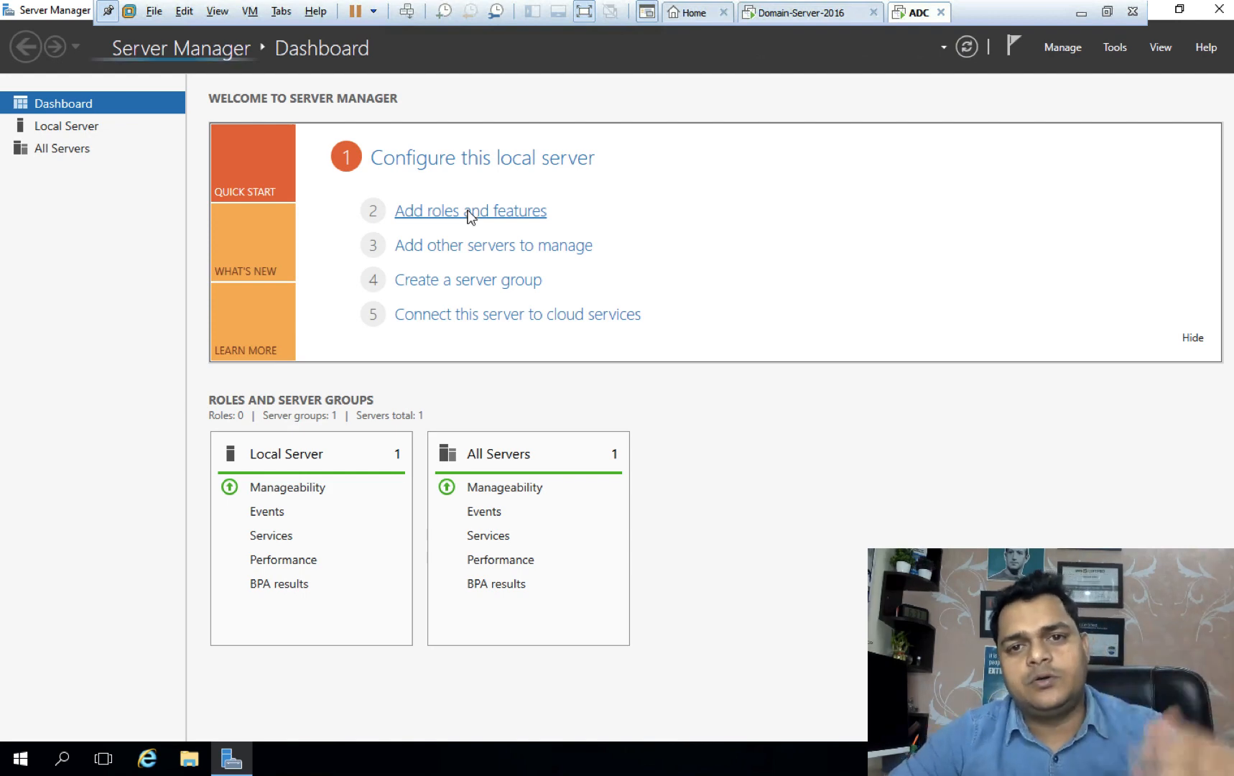
# Launch Add Roles and Features with role-based installation targeting ADC.class.com.
pyautogui.click(469, 212)
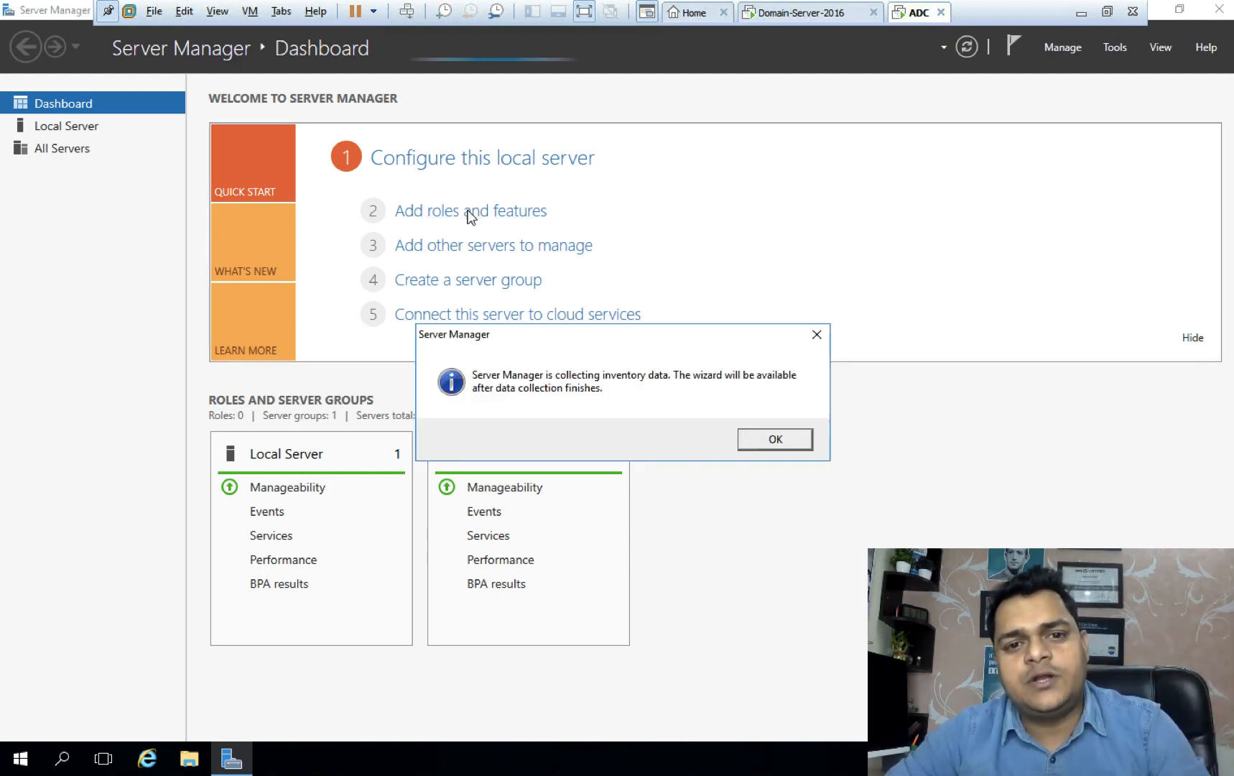
pyautogui.click(765, 441)
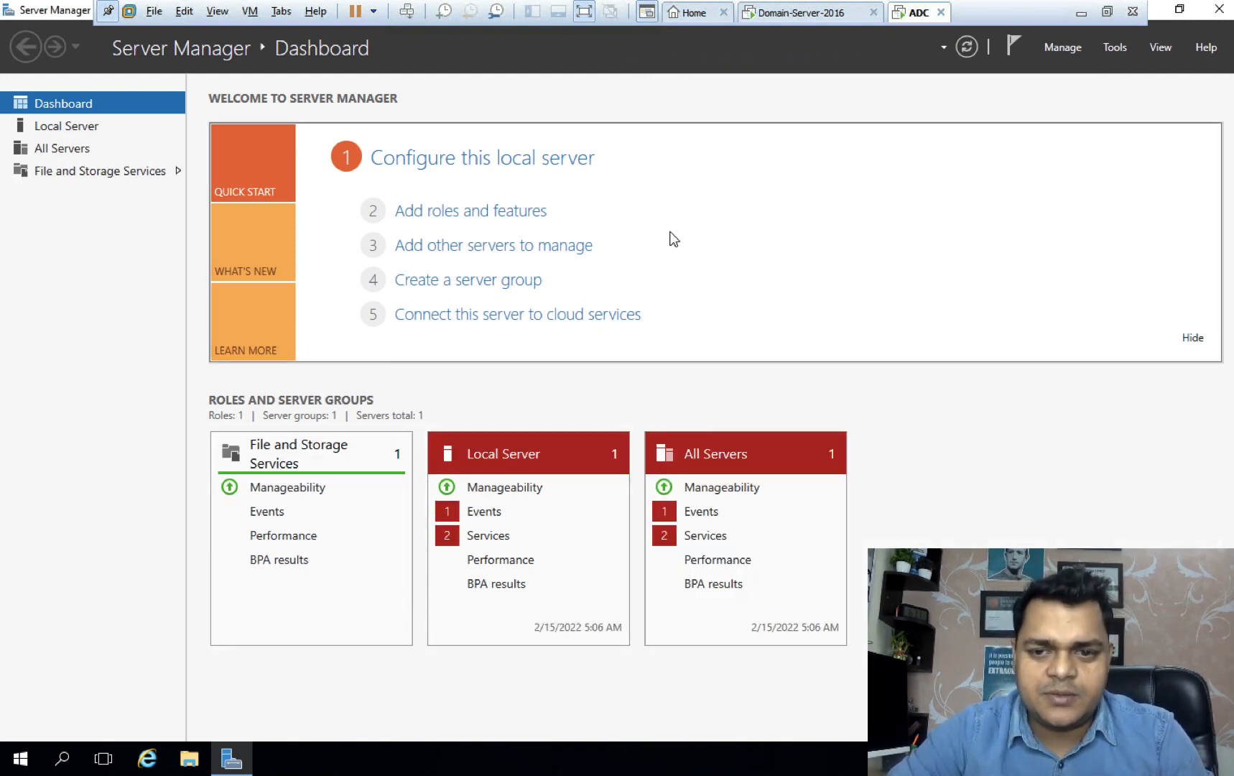
pyautogui.click(509, 212)
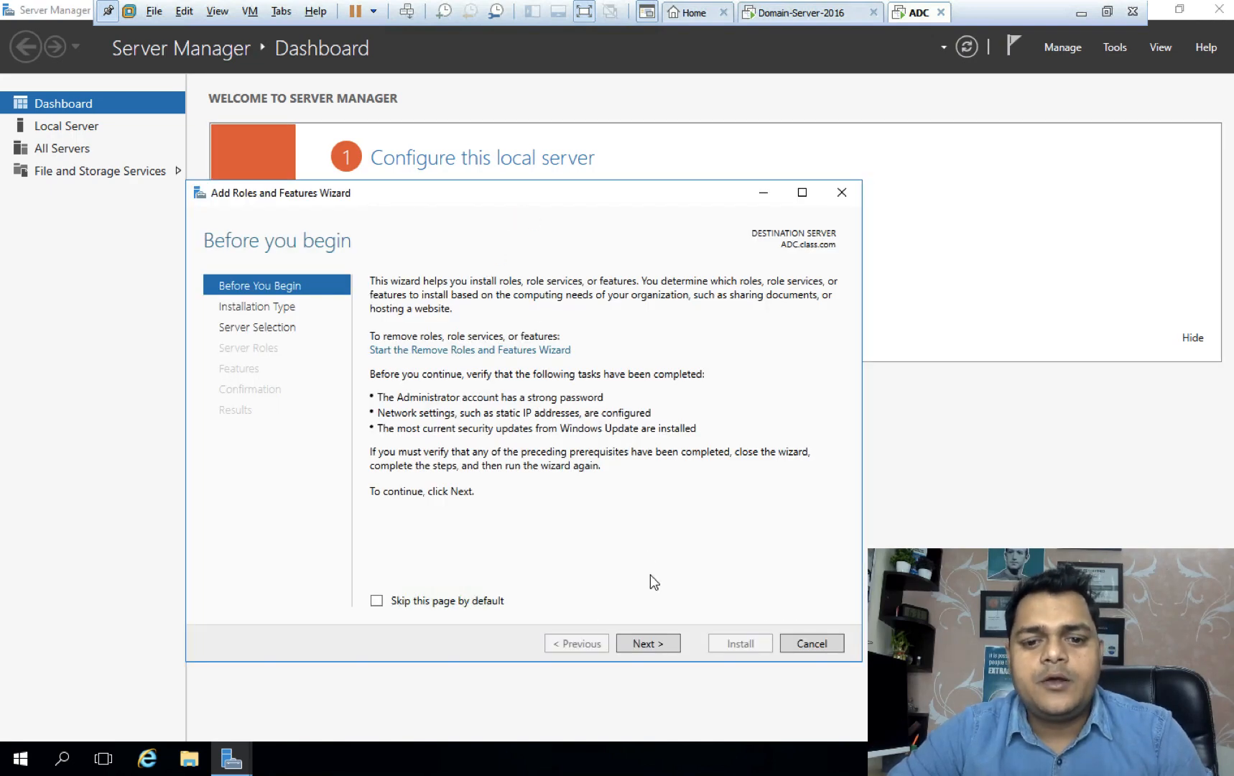
pyautogui.click(654, 644)
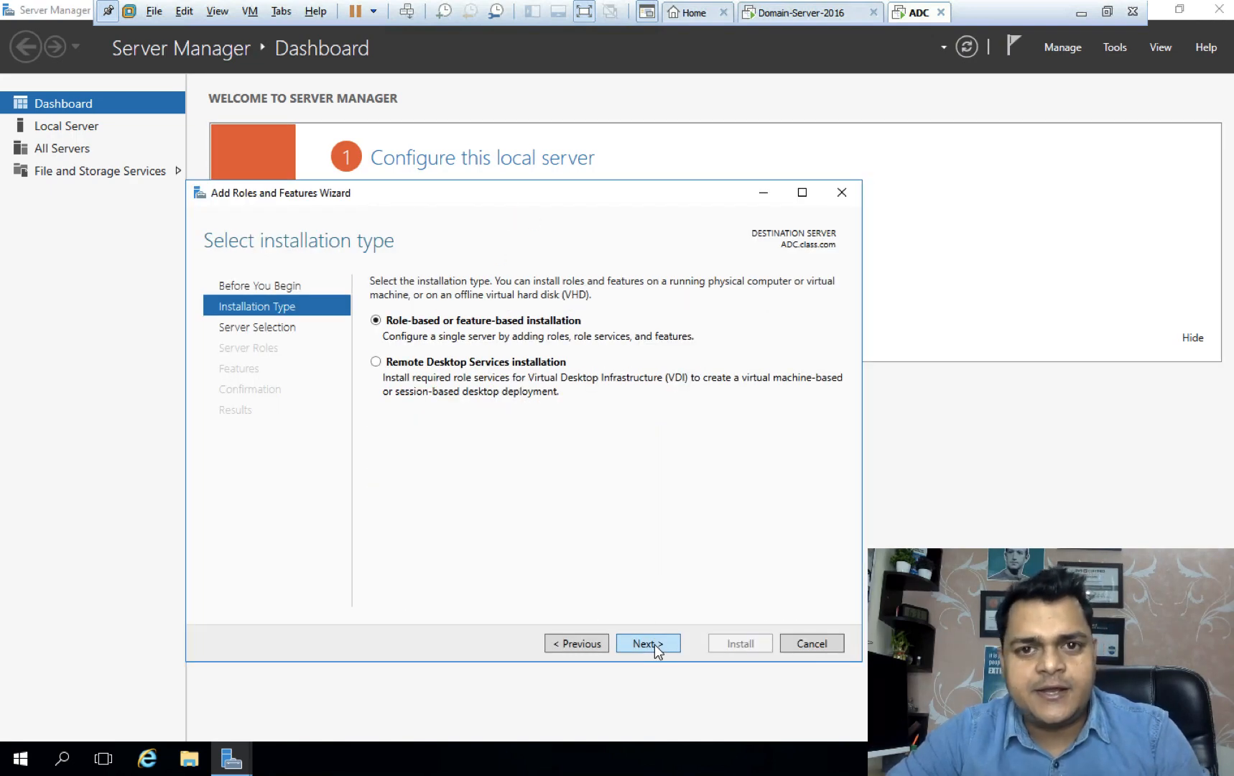
pyautogui.click(654, 644)
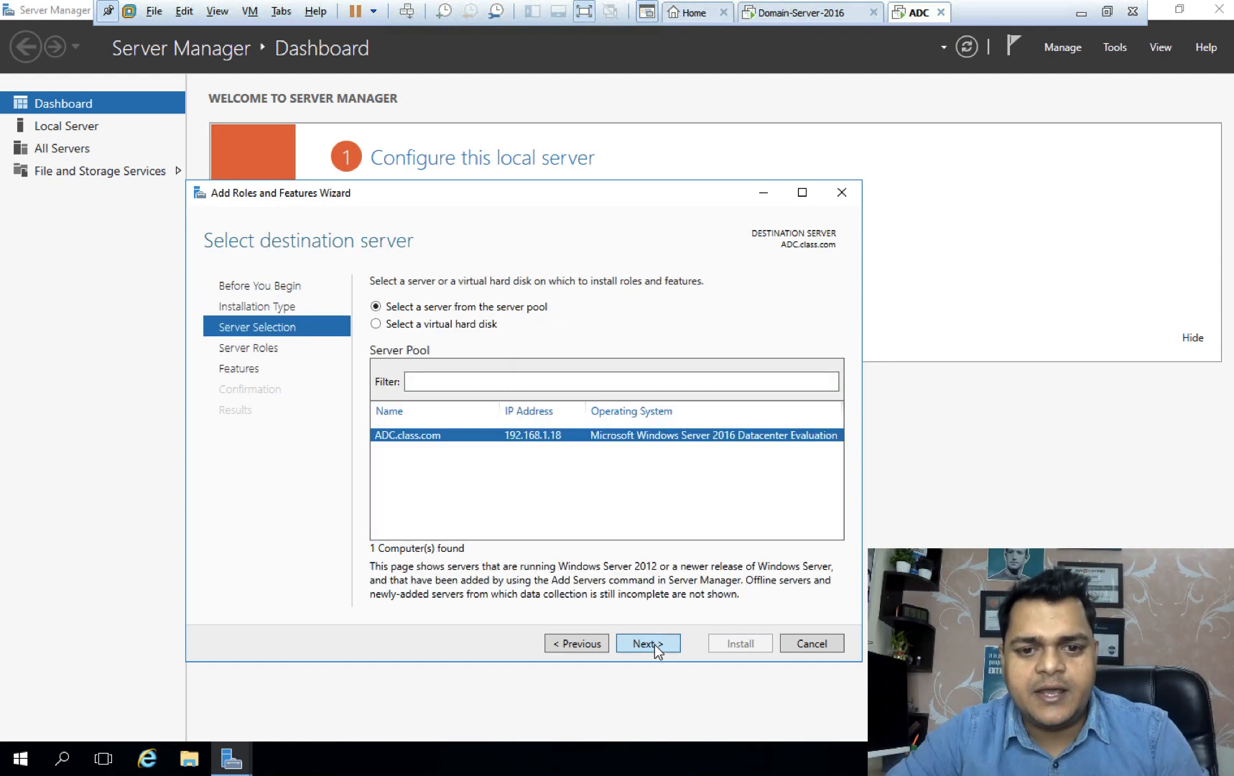
pyautogui.click(654, 645)
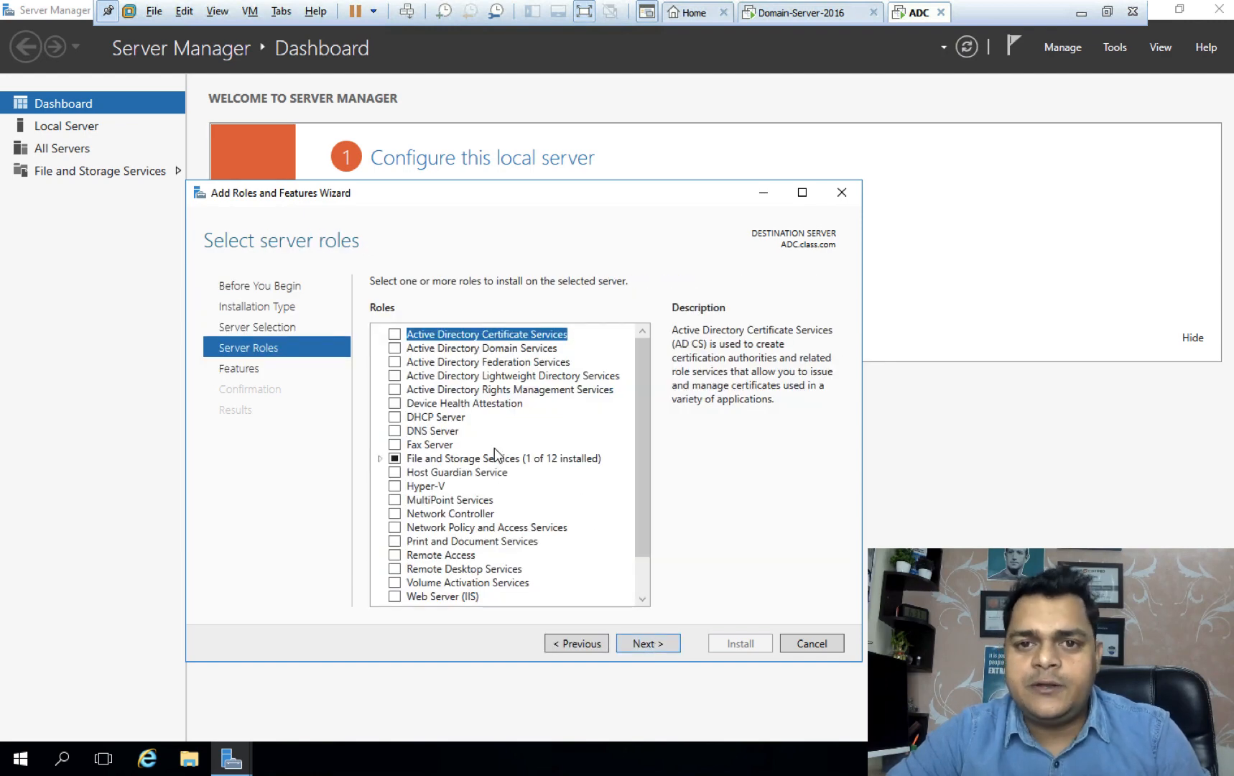
# Select Active Directory Domain Services with its management tools and start the installation.
pyautogui.click(395, 349)
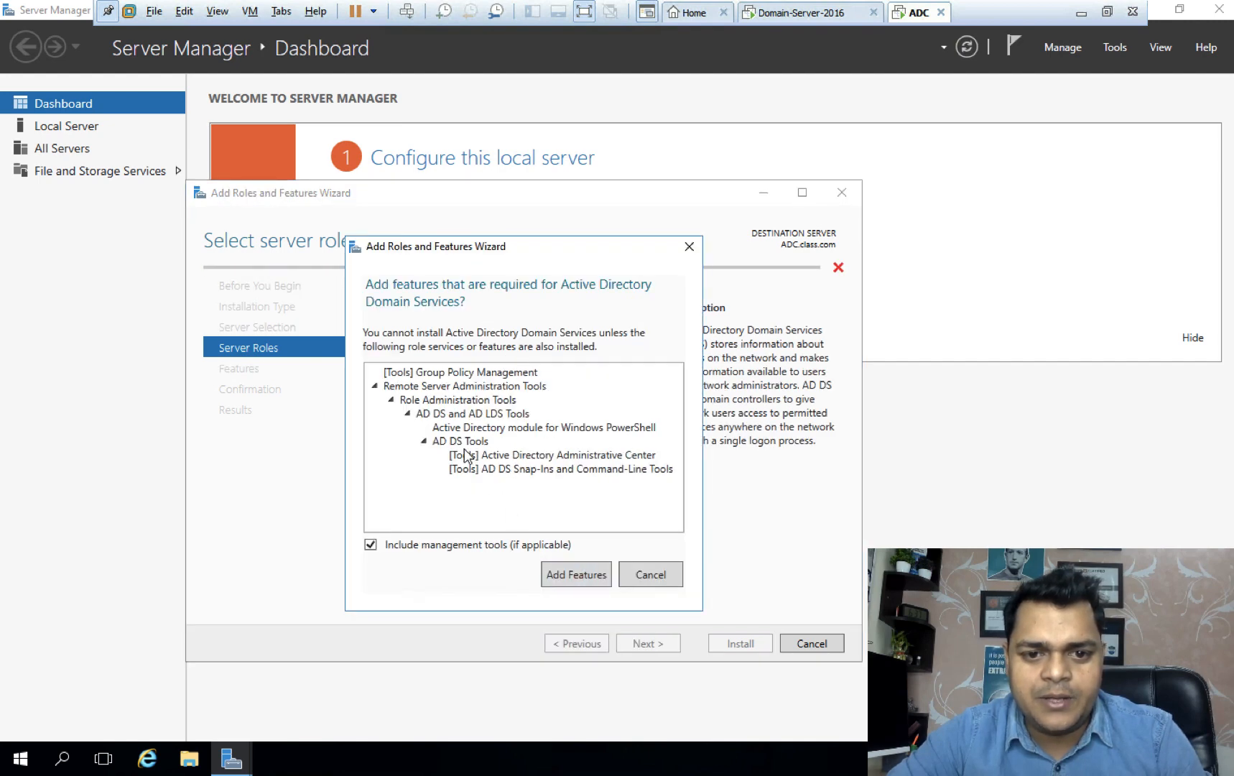
pyautogui.click(578, 575)
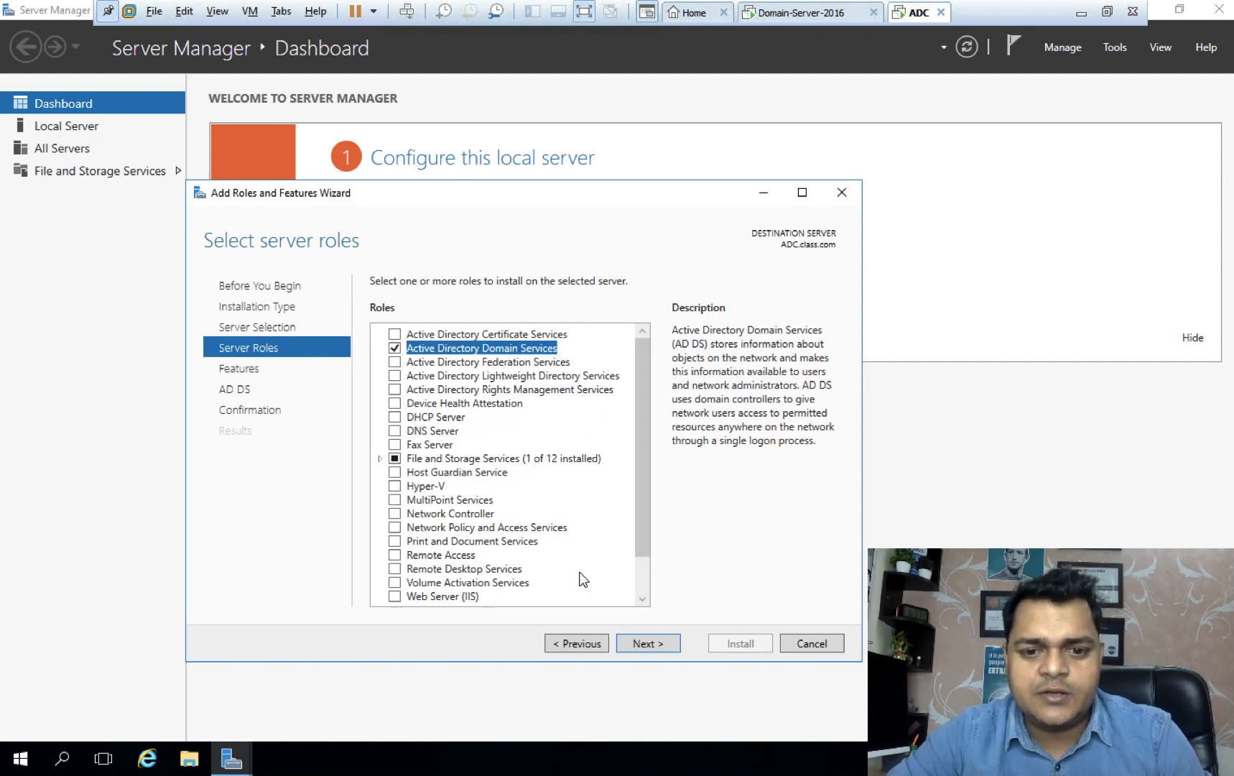
pyautogui.click(644, 643)
pyautogui.click(661, 647)
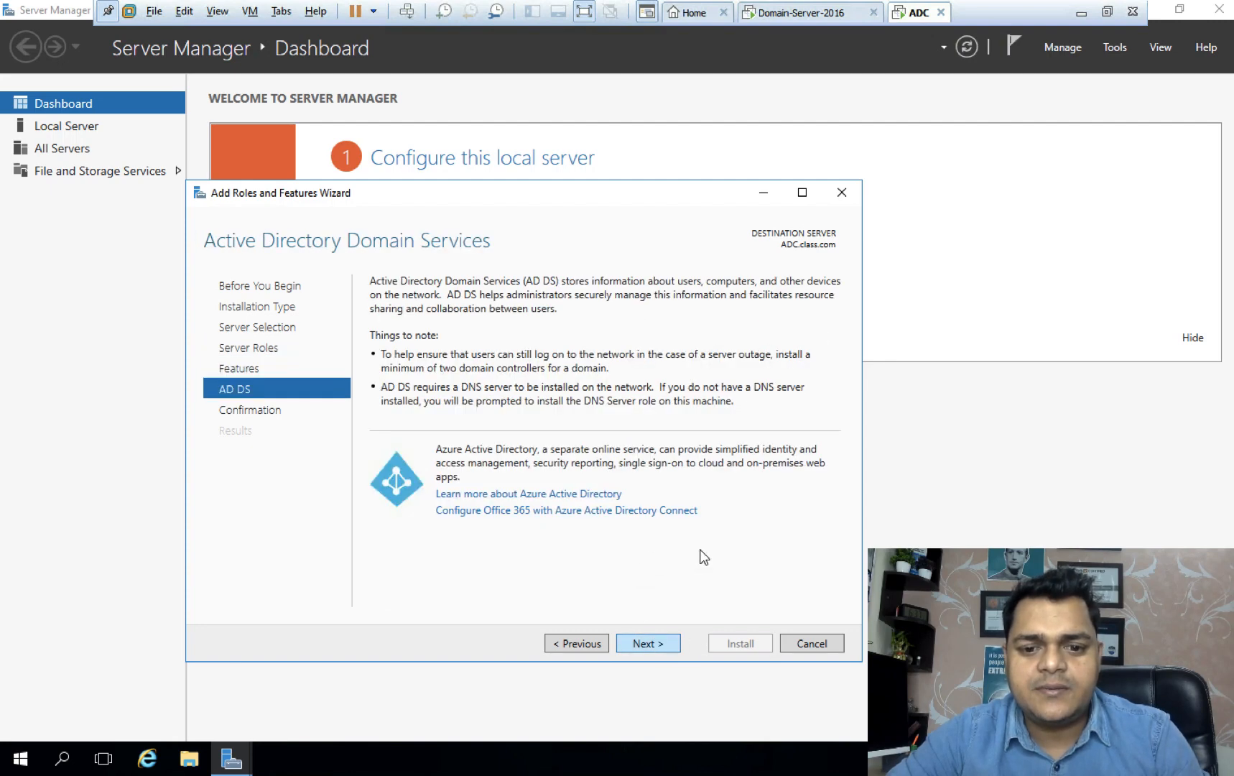
pyautogui.click(645, 643)
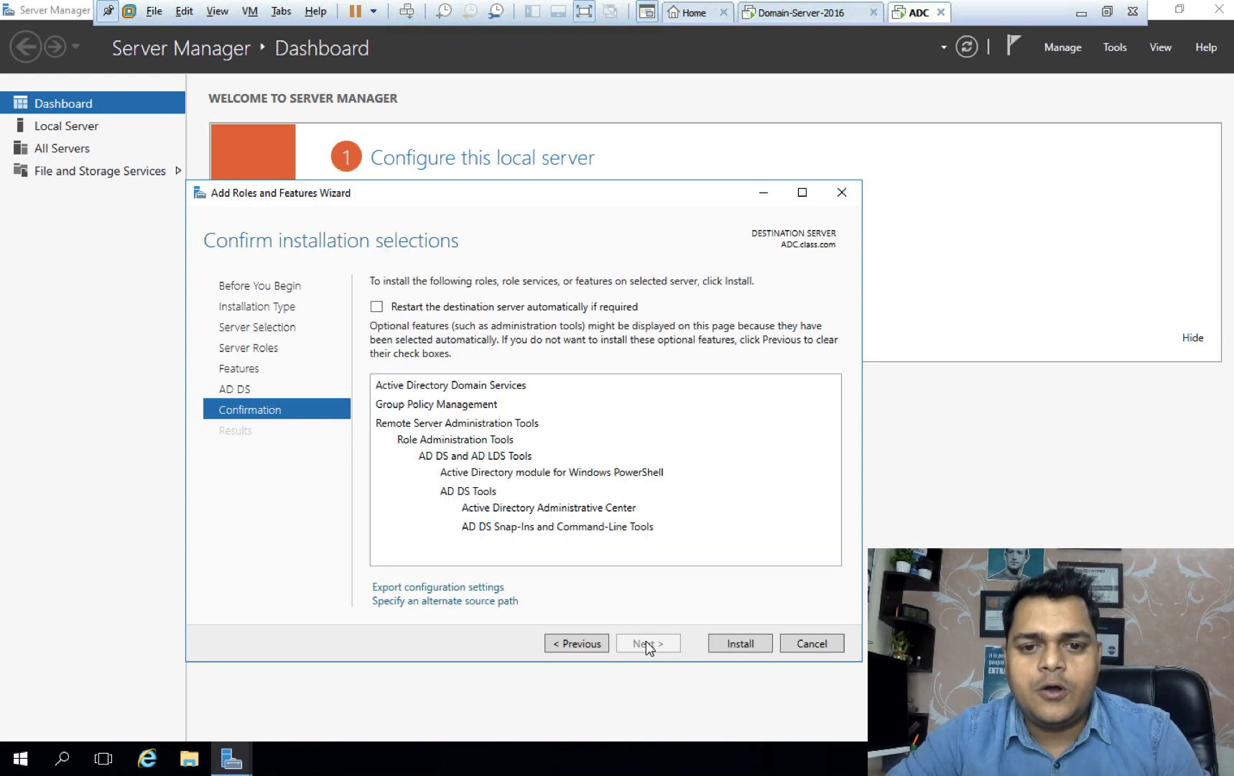
pyautogui.click(747, 643)
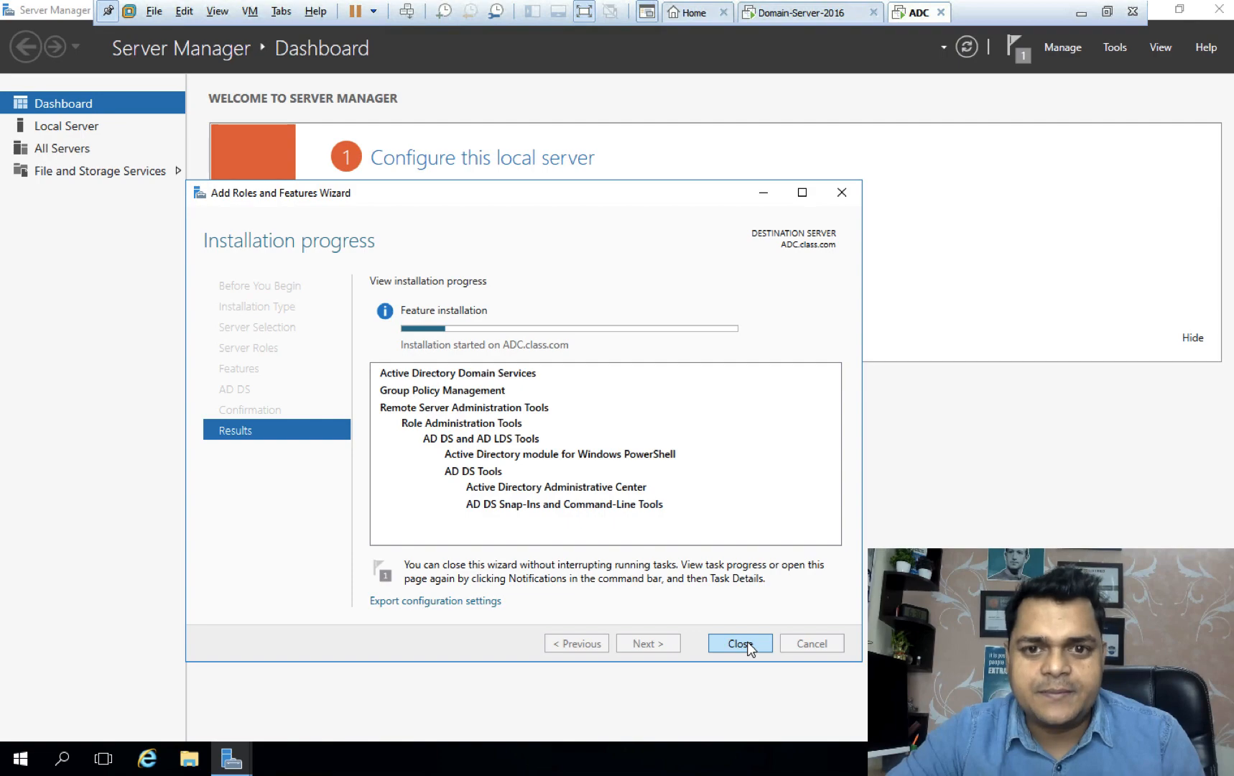
# Once AD DS installs successfully, choose 'Promote this server to a domain controller'.
pyautogui.hotkey('ctrl', 'Left')
pyautogui.hotkey('ctrl', 'Left')
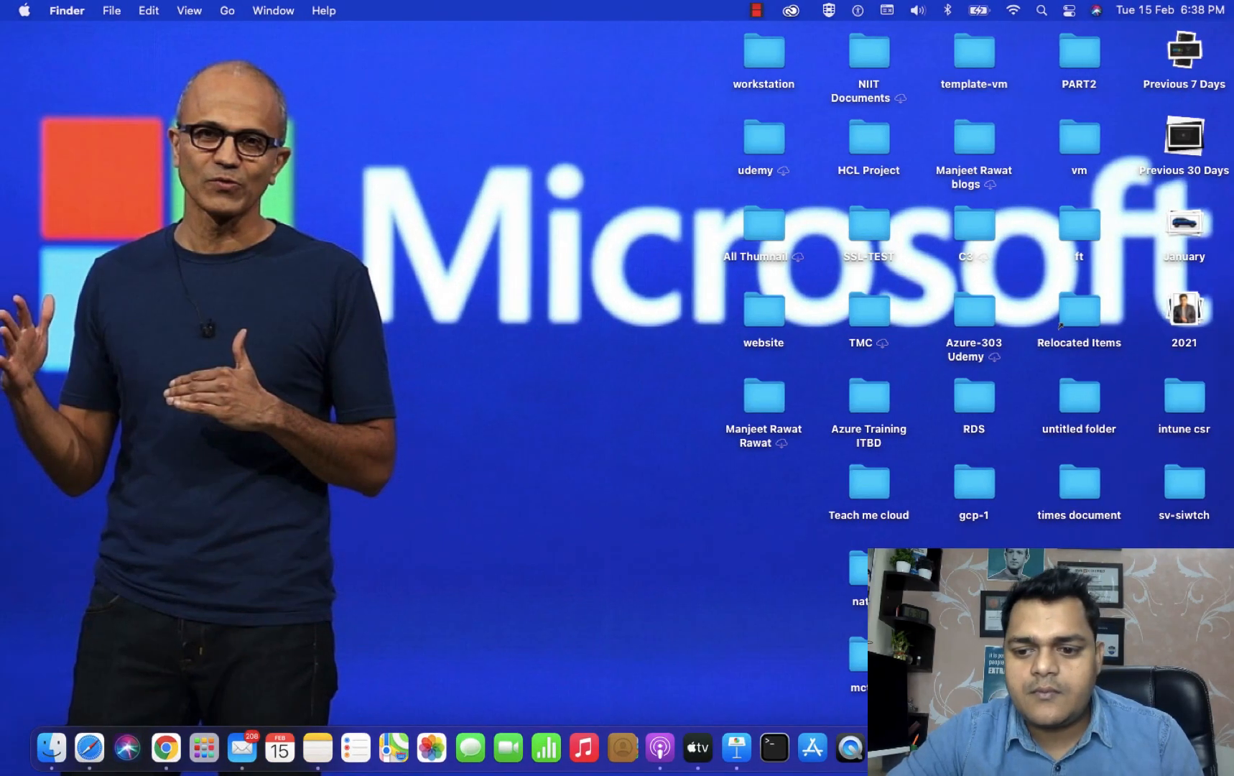
pyautogui.rightClick(1117, 748)
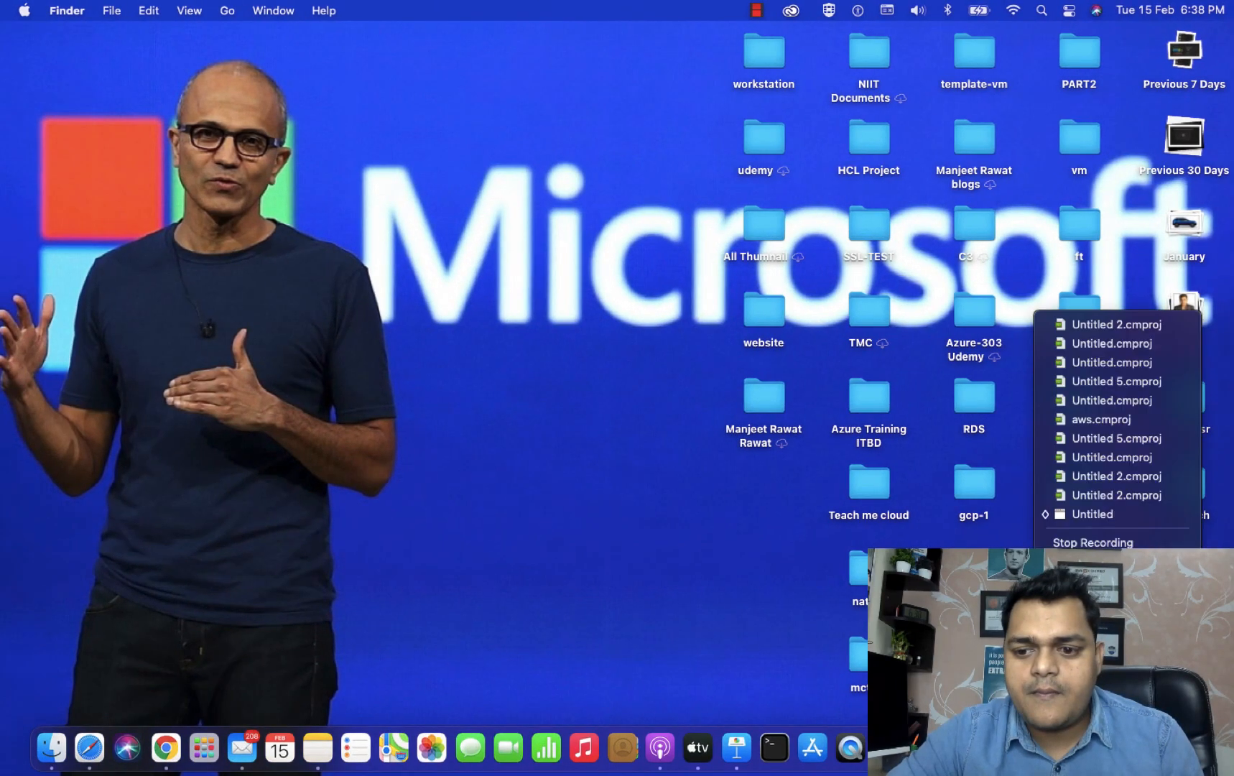
pyautogui.hotkey('ctrl', 'Right')
pyautogui.hotkey('ctrl', 'Right')
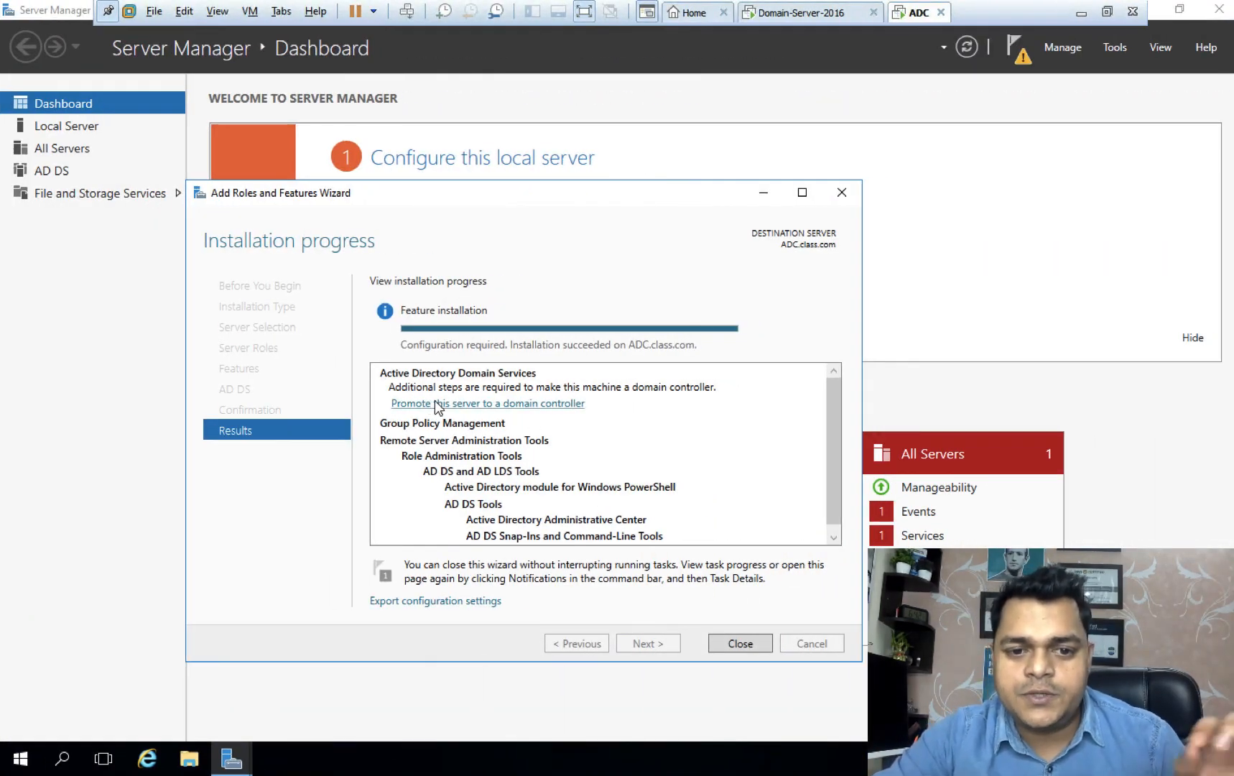
pyautogui.click(486, 404)
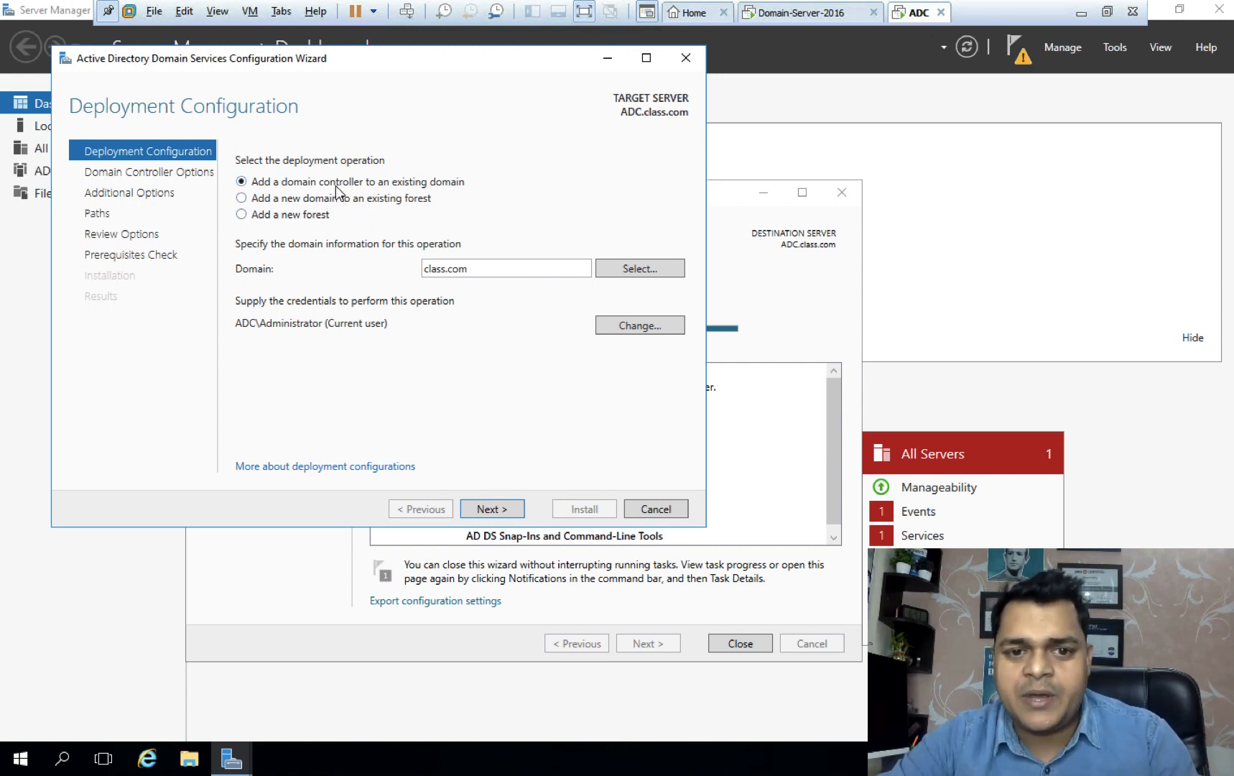
# Supply CLASS Administrator credentials for adding ADC to the existing class.com domain.
pyautogui.click(629, 327)
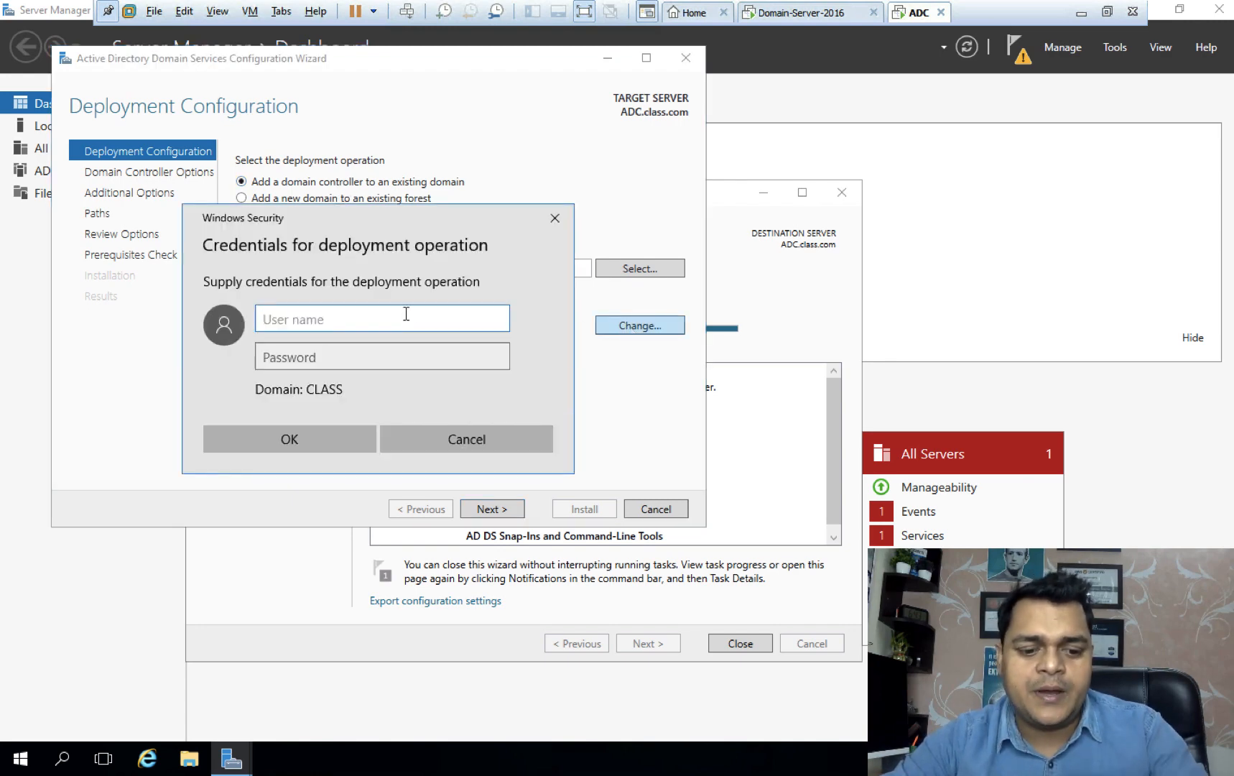
pyautogui.write('Adminis')
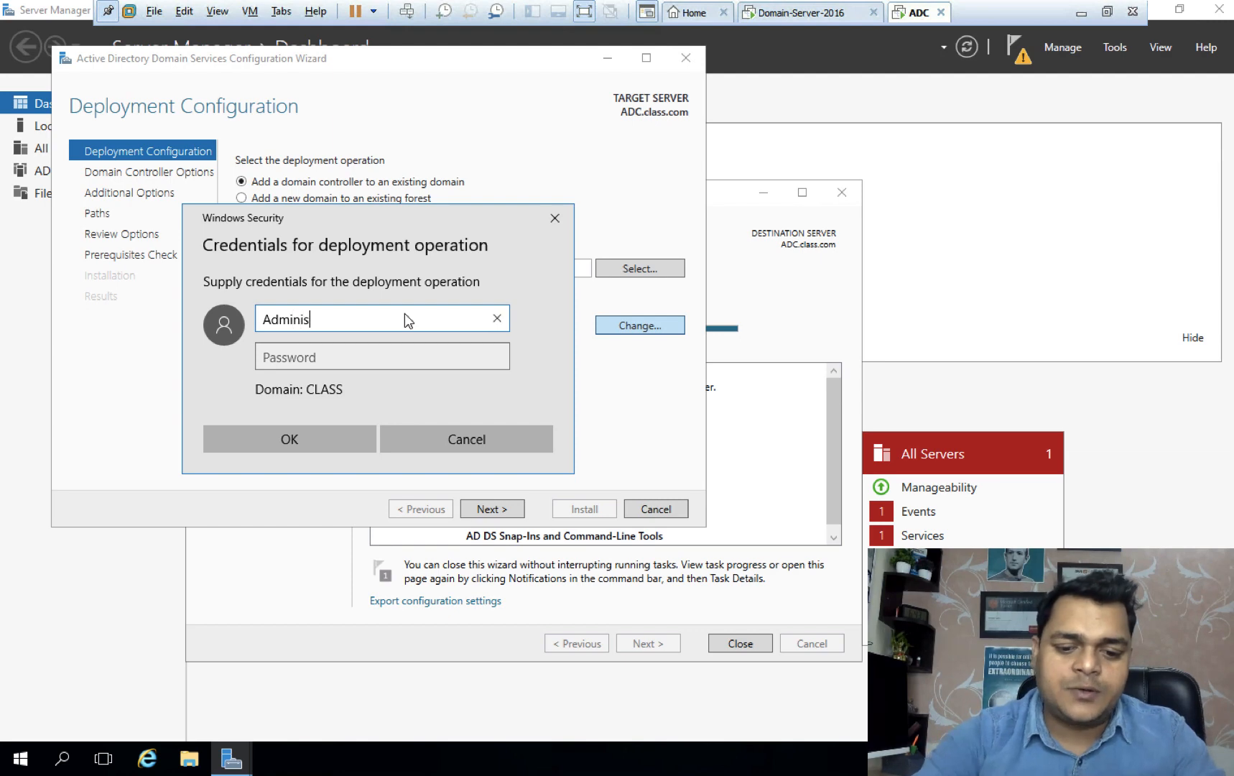
pyautogui.write('tra')
pyautogui.press('BackSpace')
pyautogui.press('BackSpace')
pyautogui.press('BackSpace')
pyautogui.press('BackSpace')
pyautogui.press('BackSpace')
pyautogui.press('BackSpace')
pyautogui.press('BackSpace')
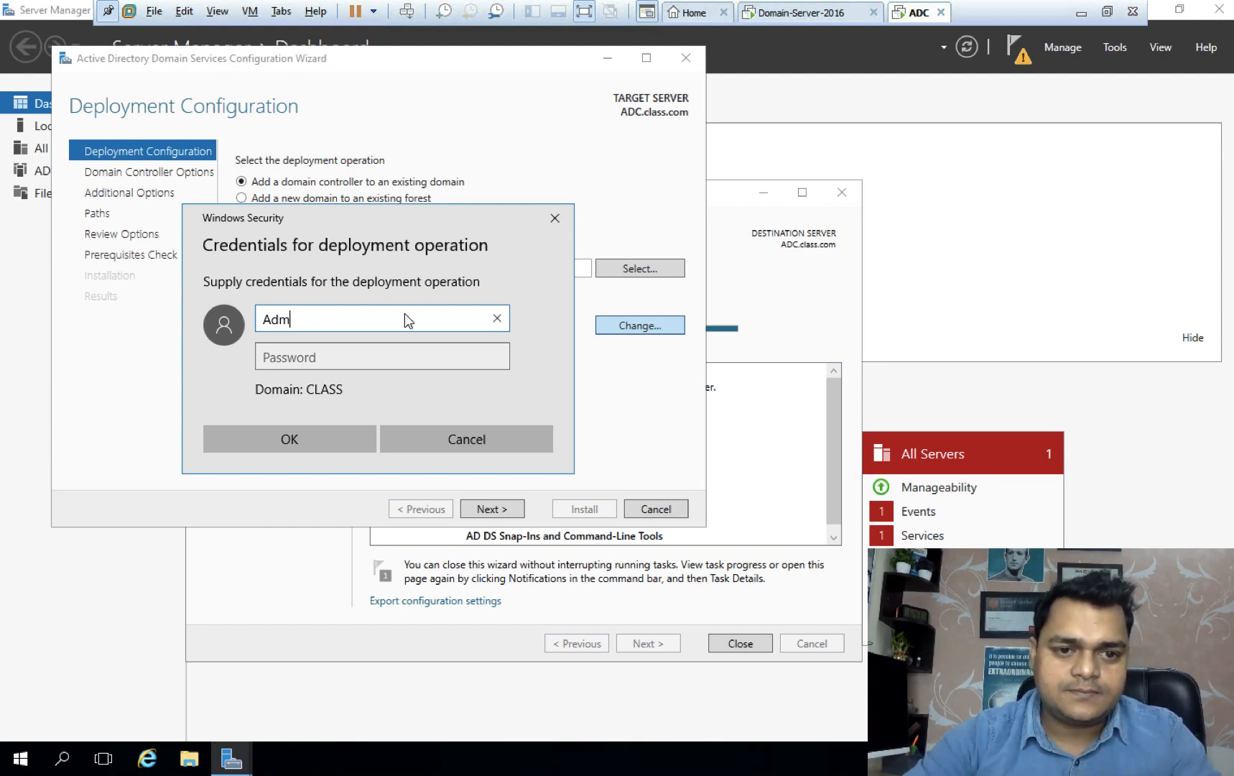
pyautogui.press('BackSpace')
pyautogui.press('BackSpace')
pyautogui.press('BackSpace')
pyautogui.write('Admi')
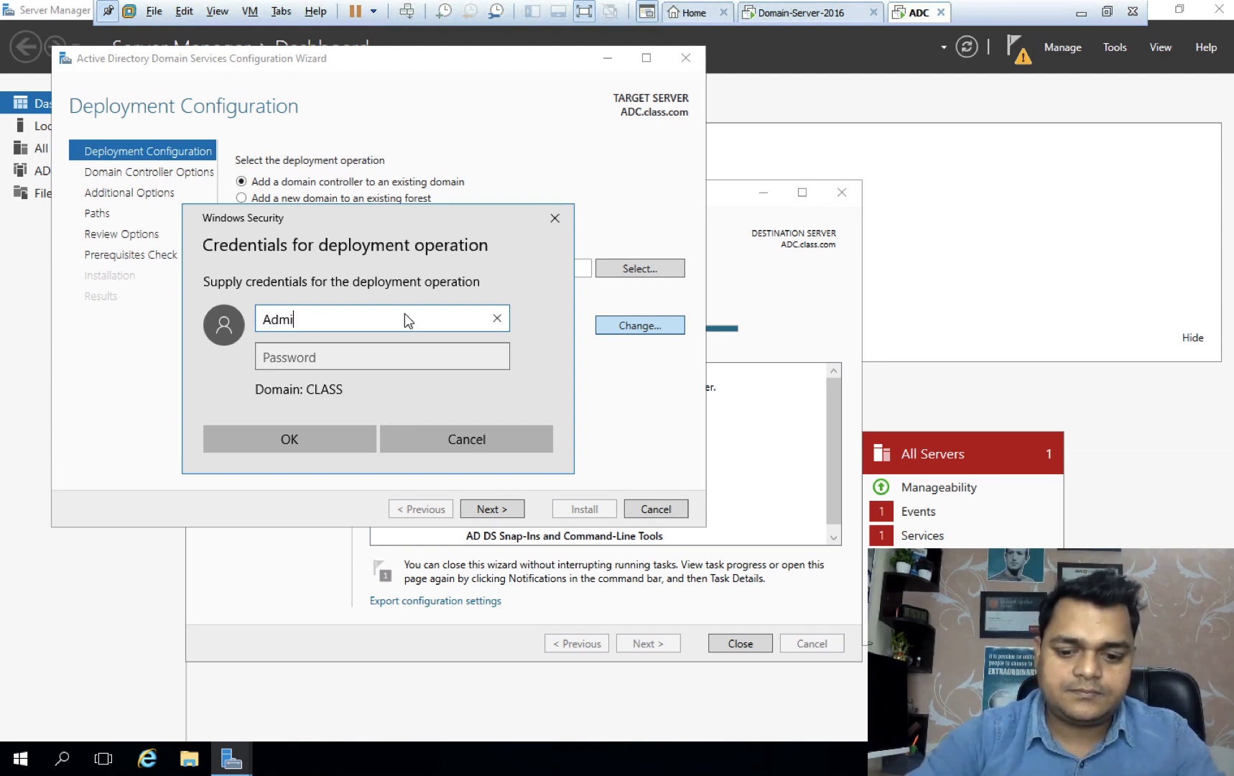
pyautogui.write('nistrator')
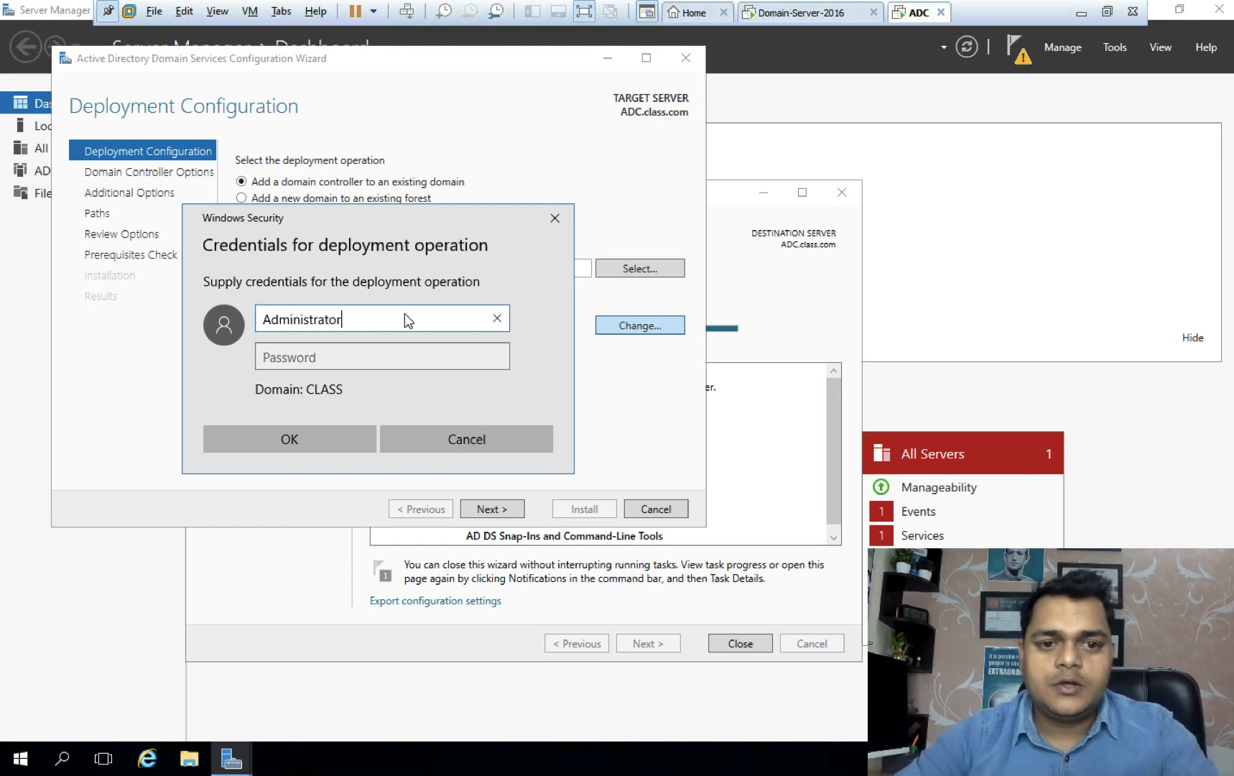
pyautogui.press('Tab')
pyautogui.write('******')
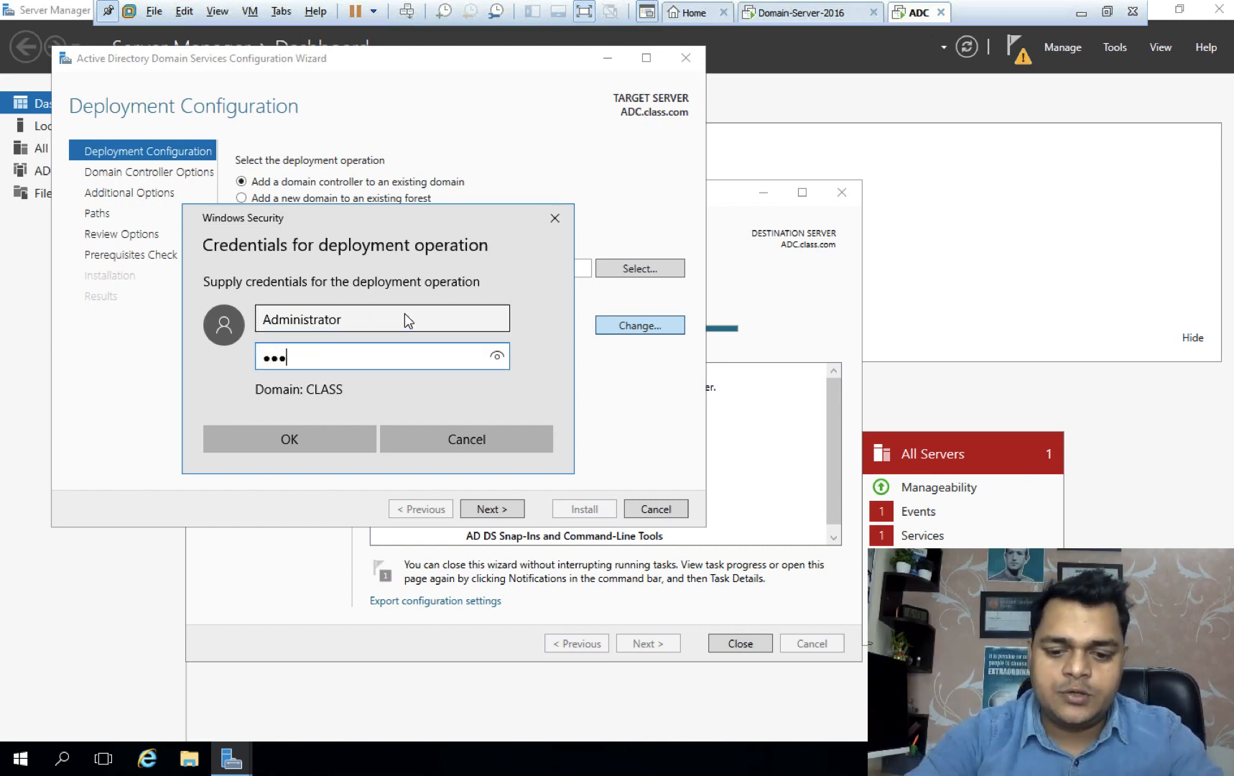
pyautogui.write('****')
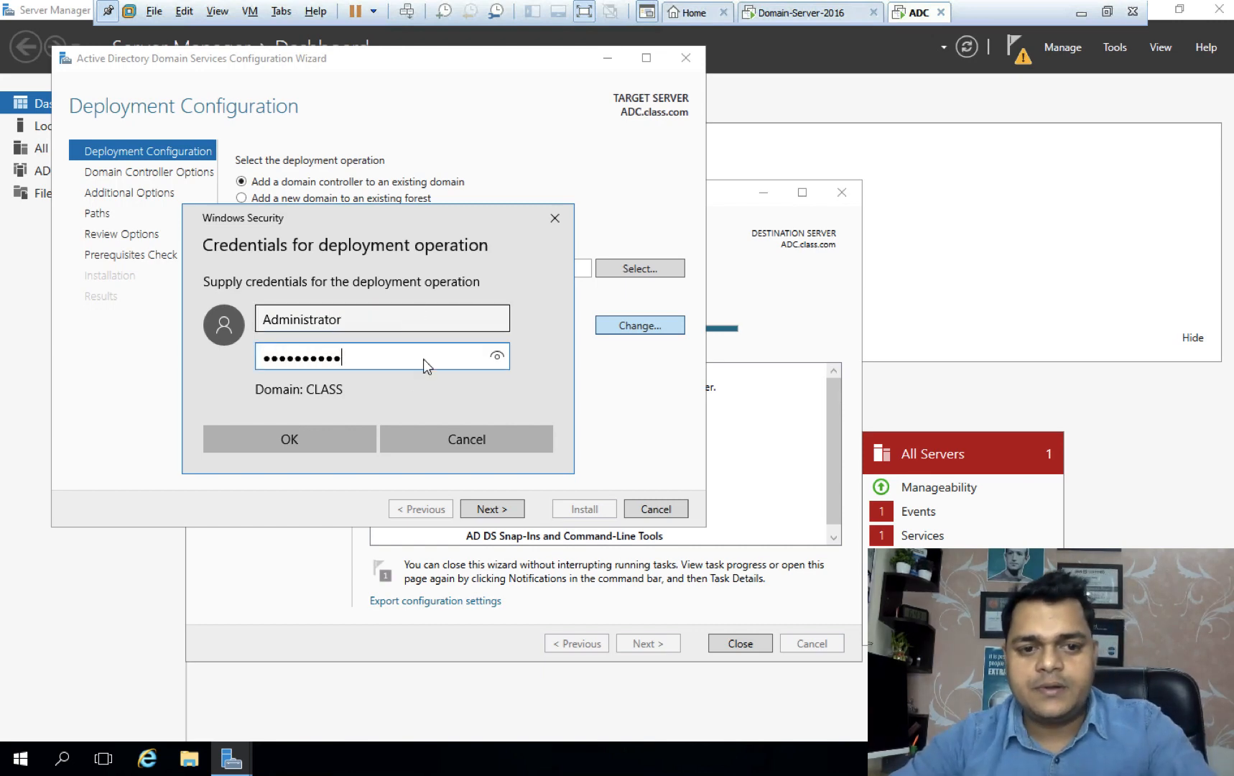
pyautogui.click(331, 440)
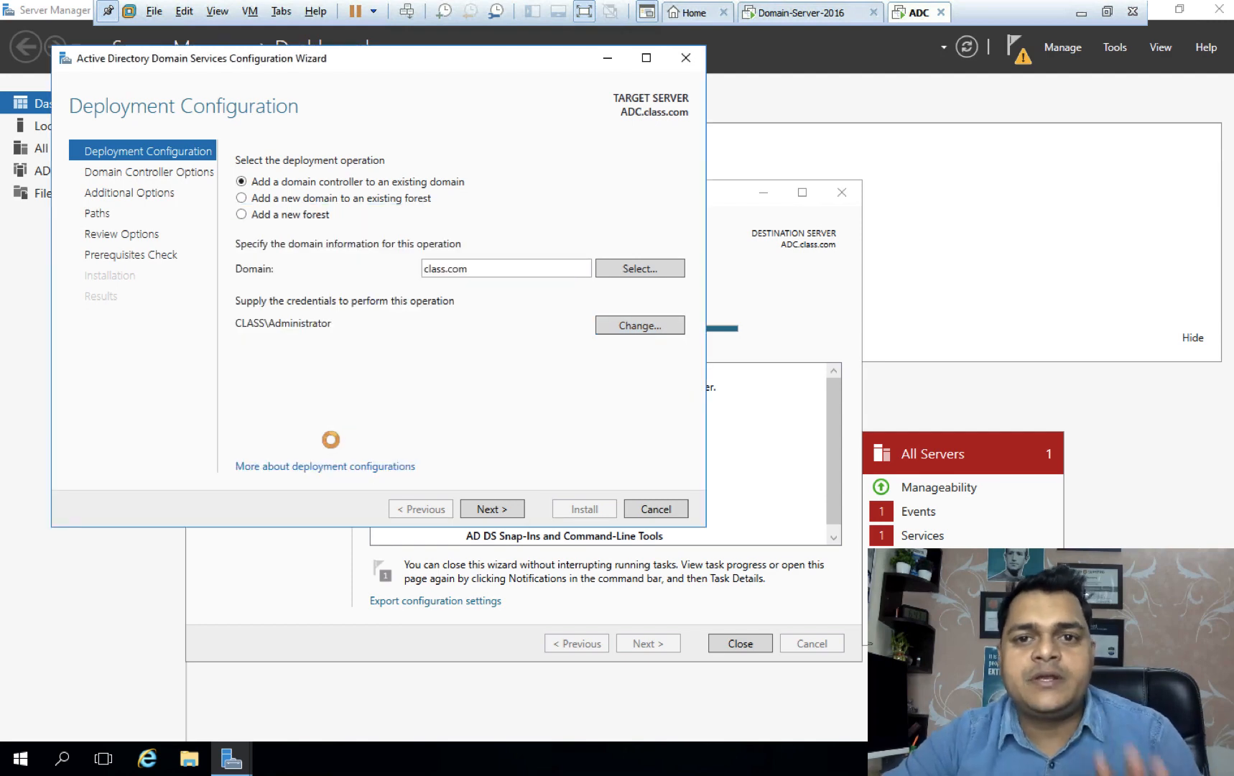
pyautogui.click(500, 511)
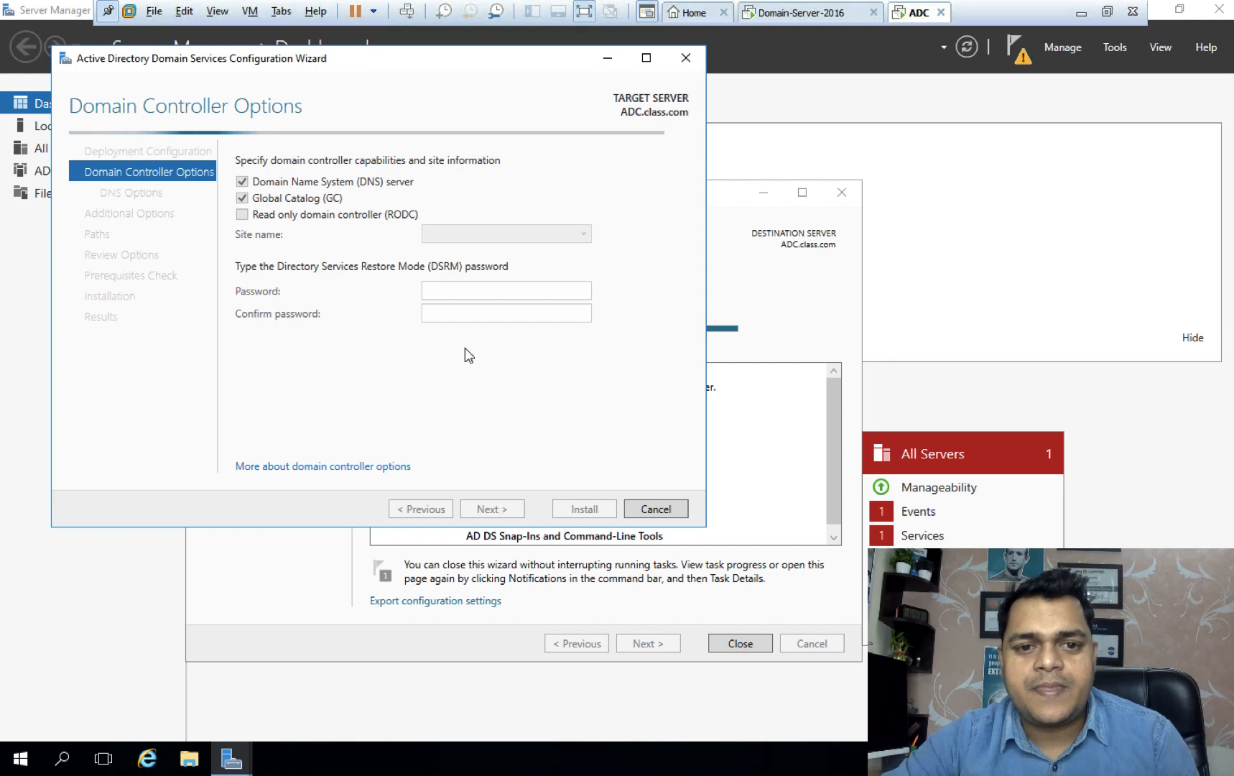
# Set and confirm the DSRM password, keeping DNS, Global Catalog and replication from any DC.
pyautogui.click(452, 293)
pyautogui.write('P●●●●●●')
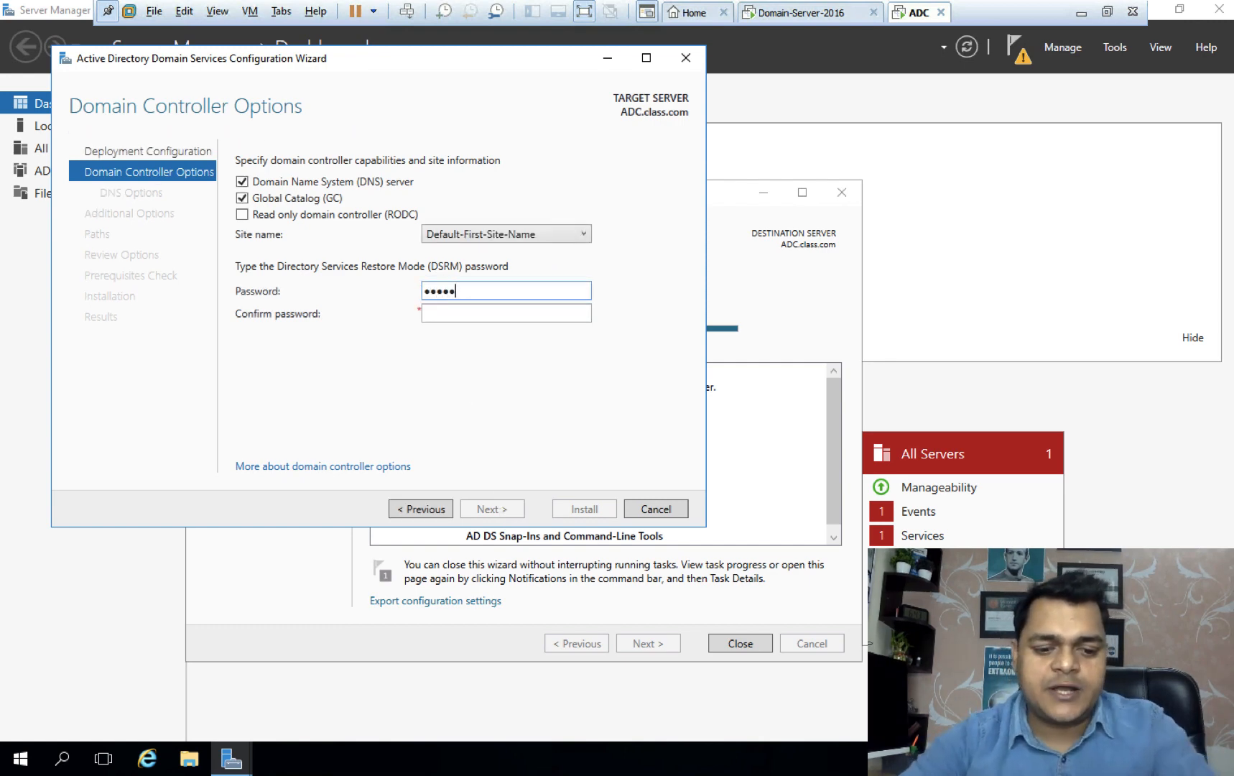
pyautogui.write('●●●')
pyautogui.press('Tab')
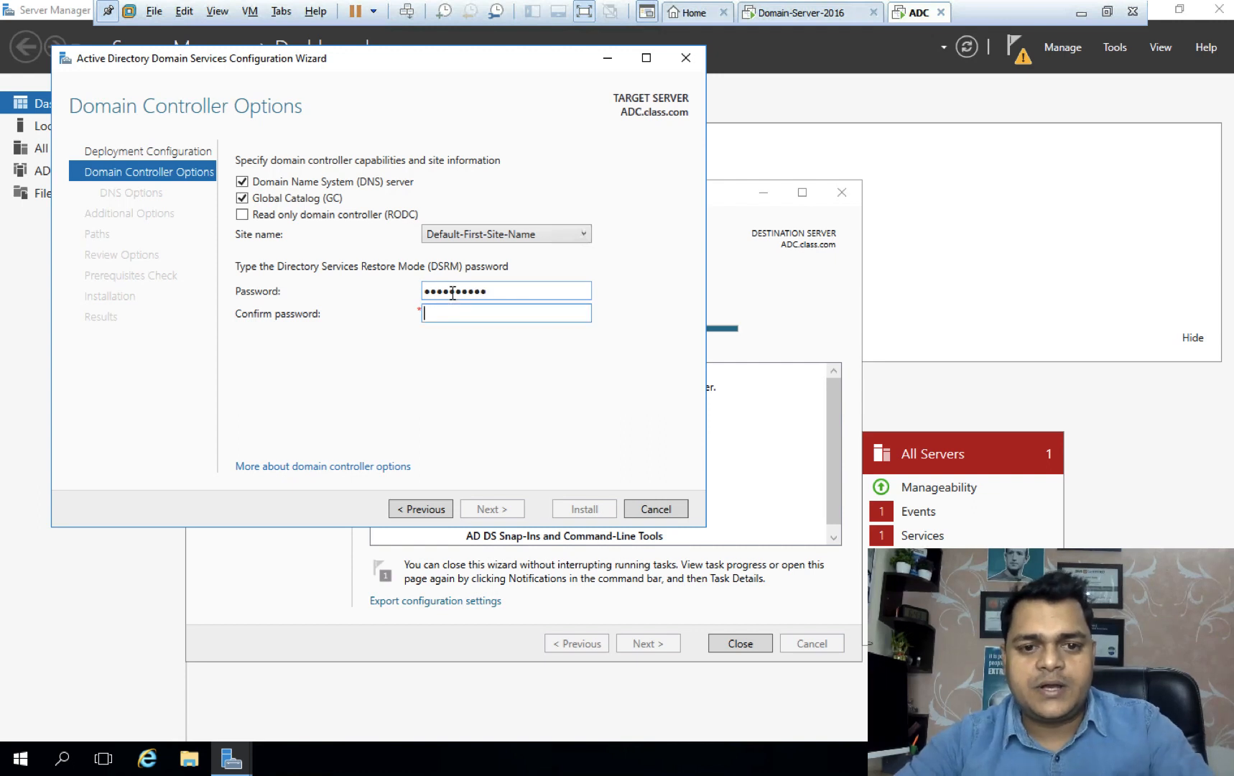
pyautogui.write('●●●●●●')
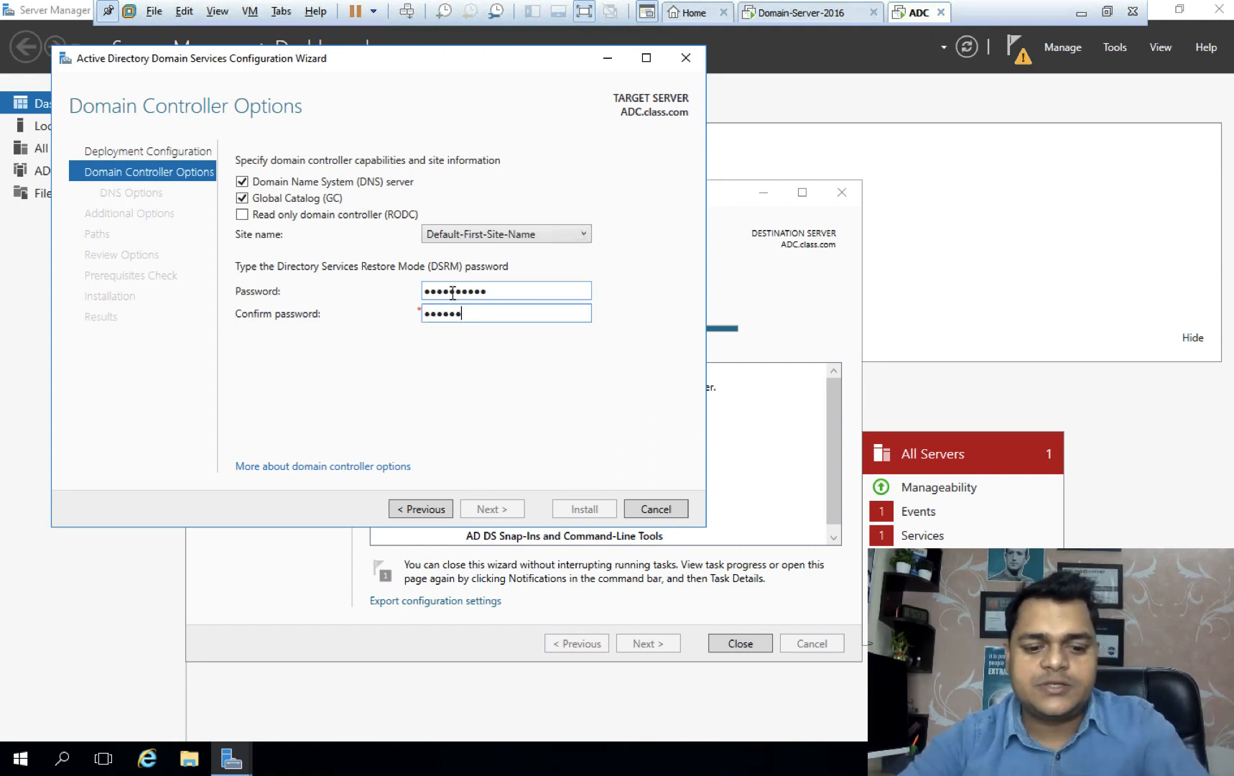
pyautogui.write('●●●●')
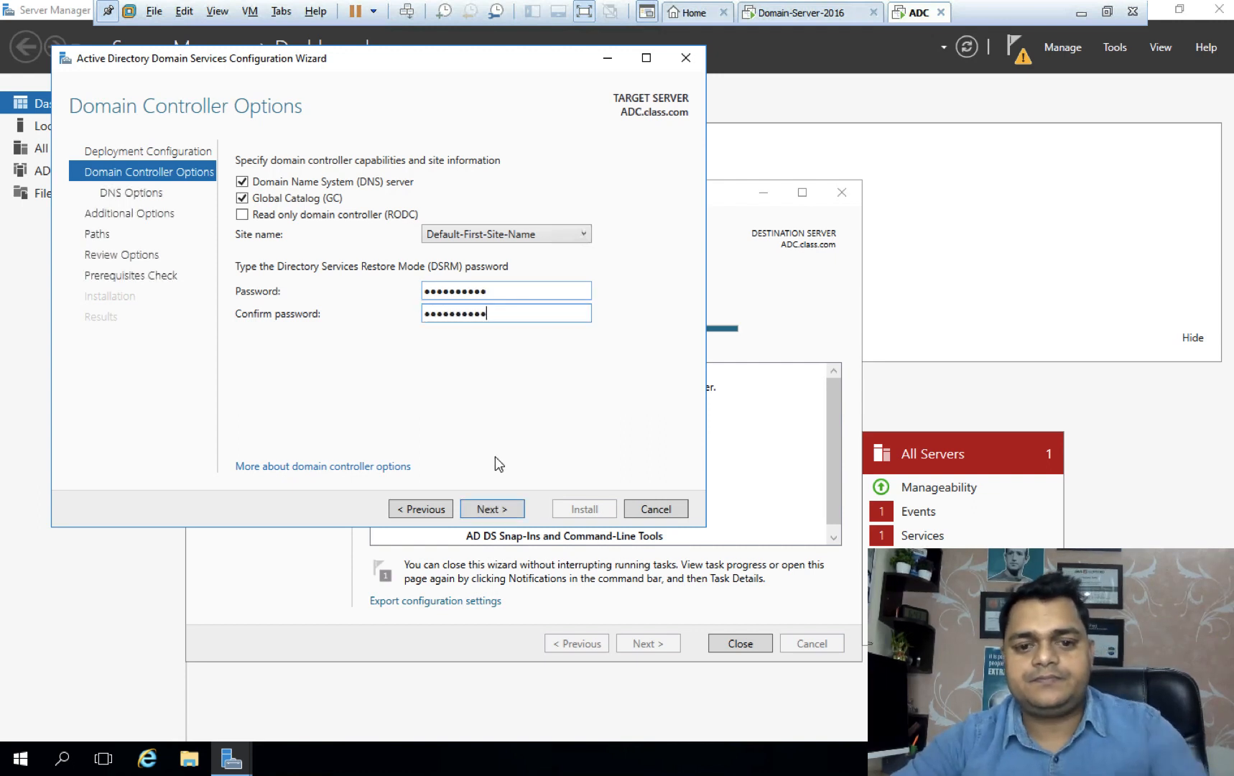
pyautogui.click(488, 509)
pyautogui.click(489, 510)
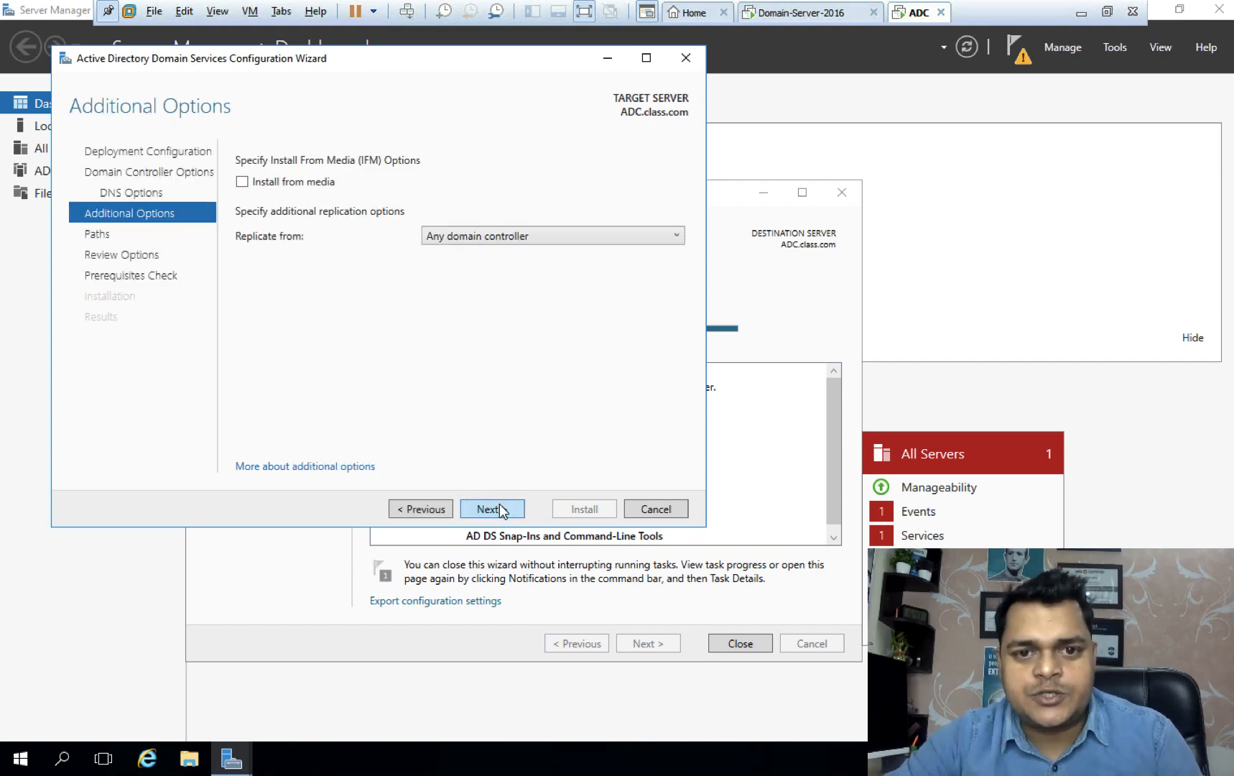
pyautogui.click(501, 510)
# Accept default paths, pass the prerequisites check, install the domain controller, and dismiss the sign-out warning.
pyautogui.click(500, 509)
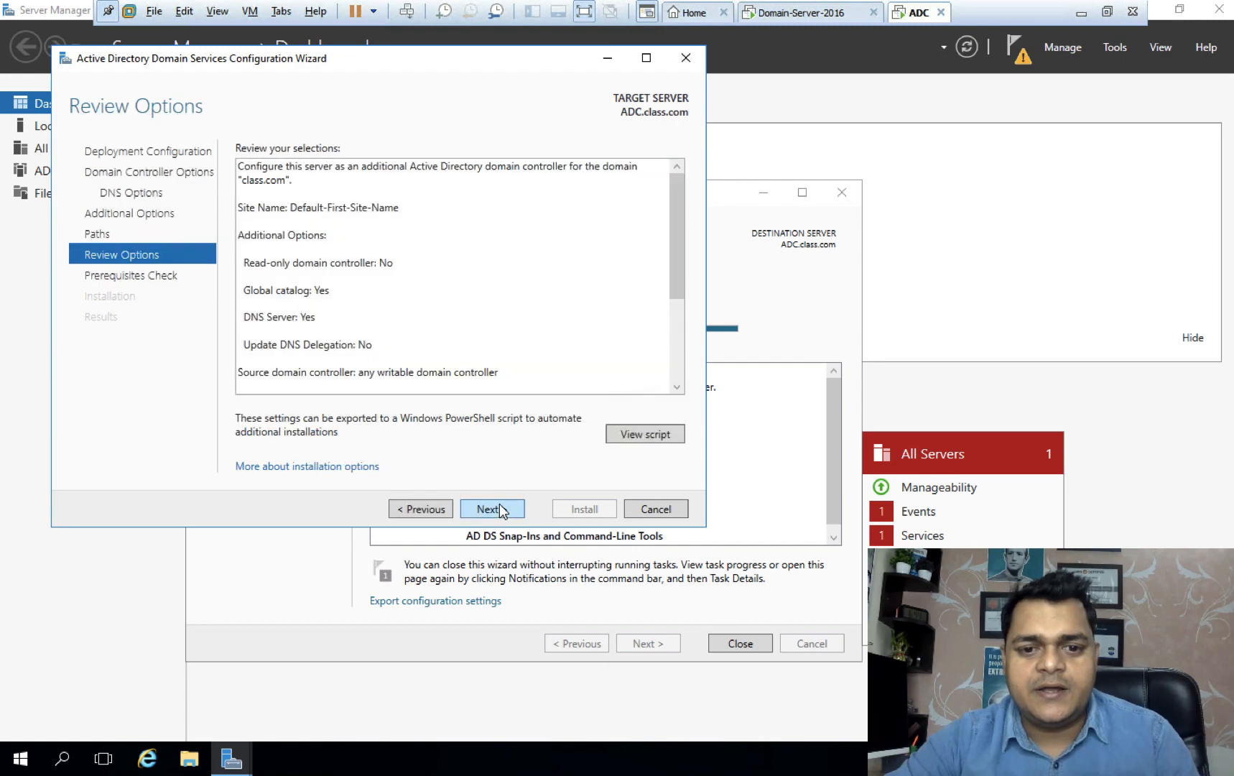
pyautogui.click(501, 509)
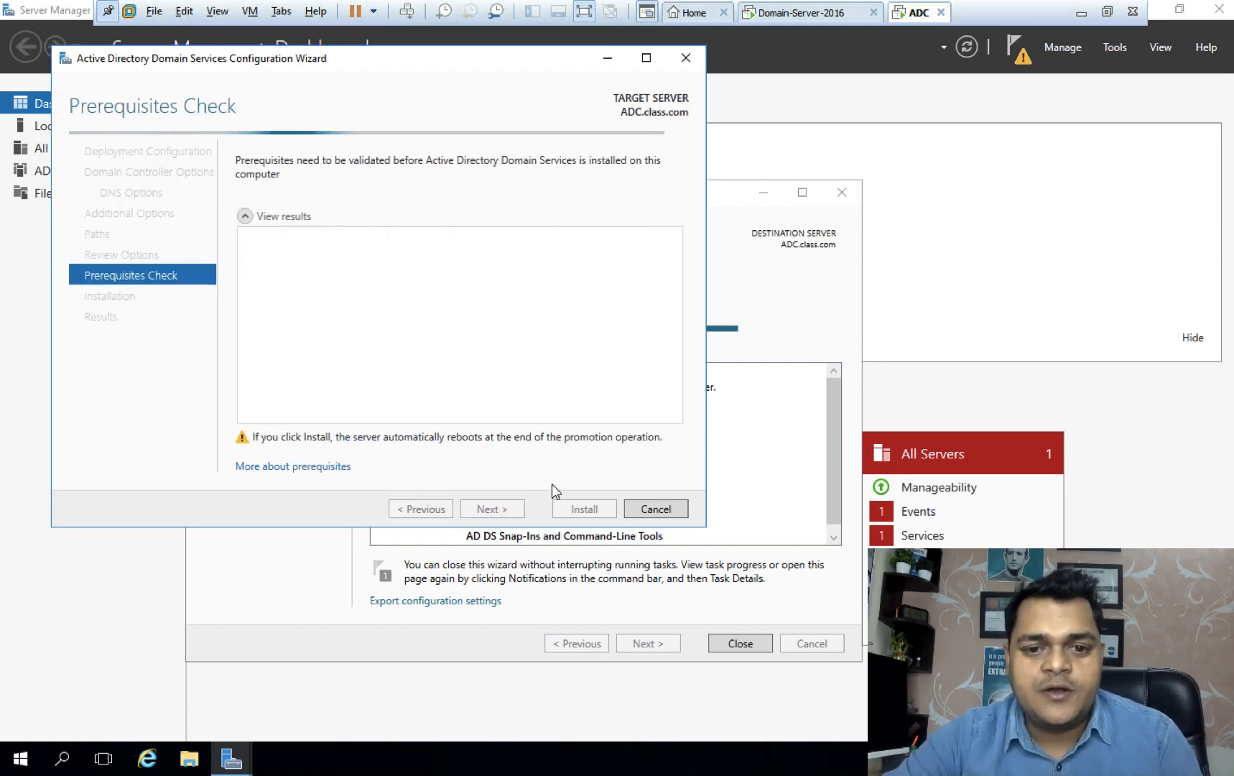
pyautogui.click(584, 510)
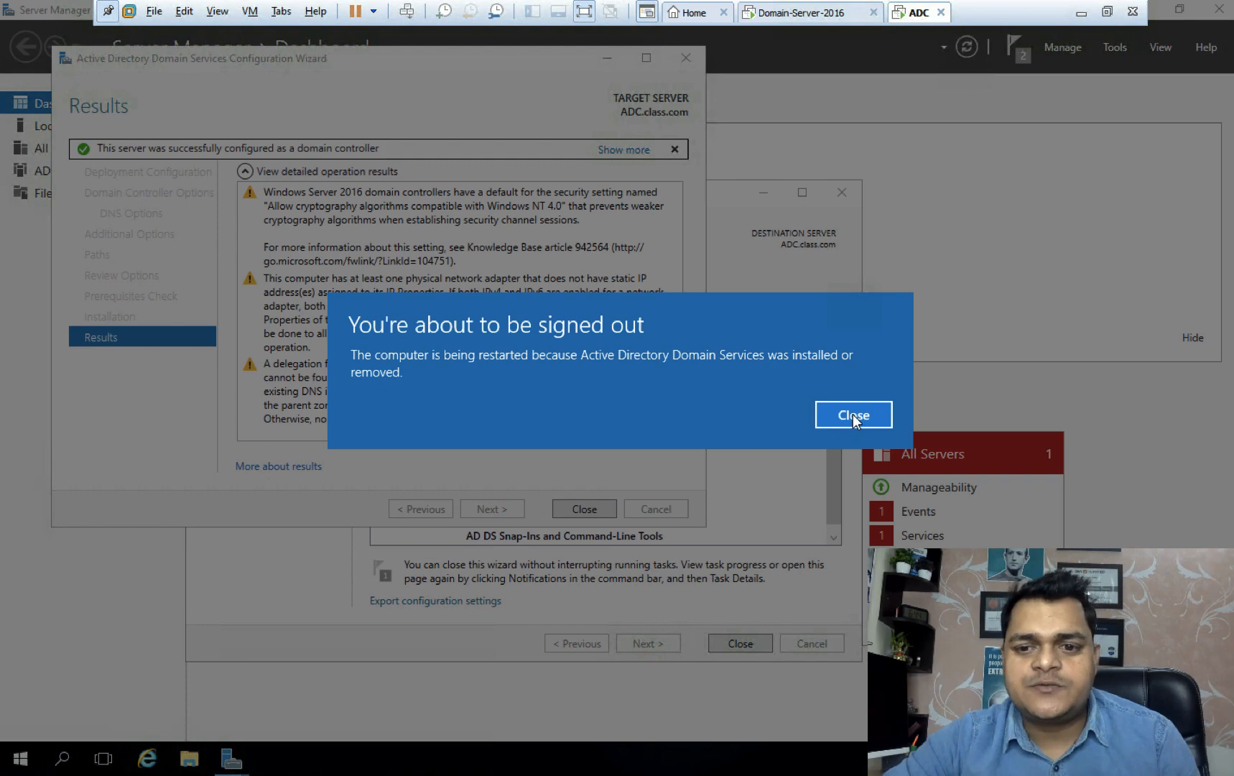
pyautogui.click(846, 415)
# Close the finished promotion wizard and the role installation wizard on ADC.
pyautogui.click(584, 510)
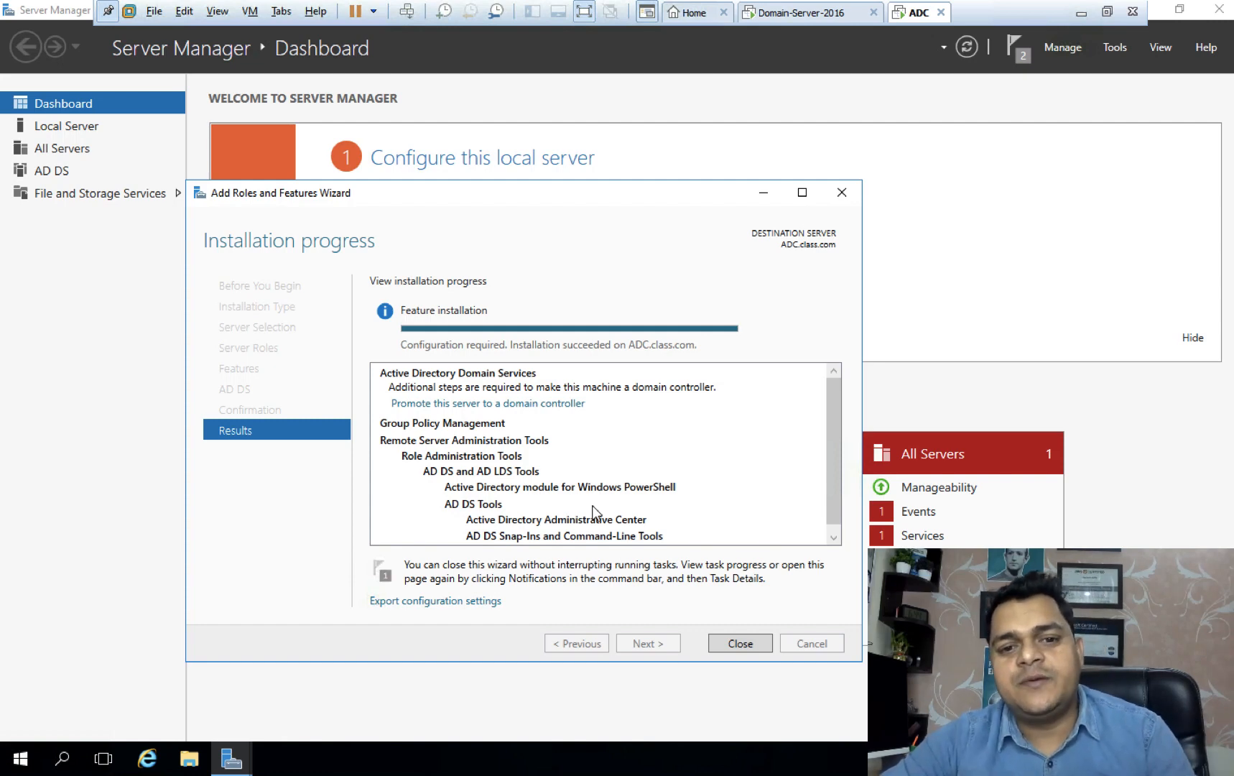
pyautogui.click(731, 640)
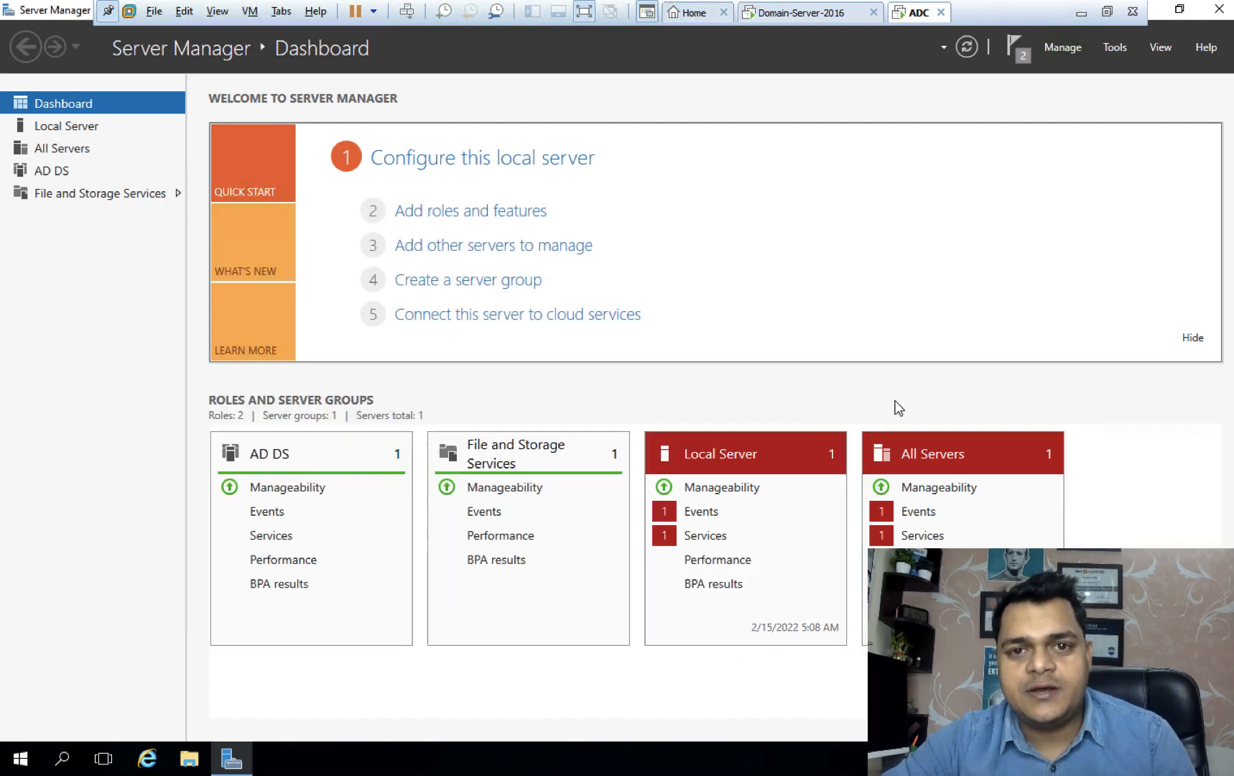
pyautogui.hotkey('ctrl', 'Left')
pyautogui.hotkey('ctrl', 'Left')
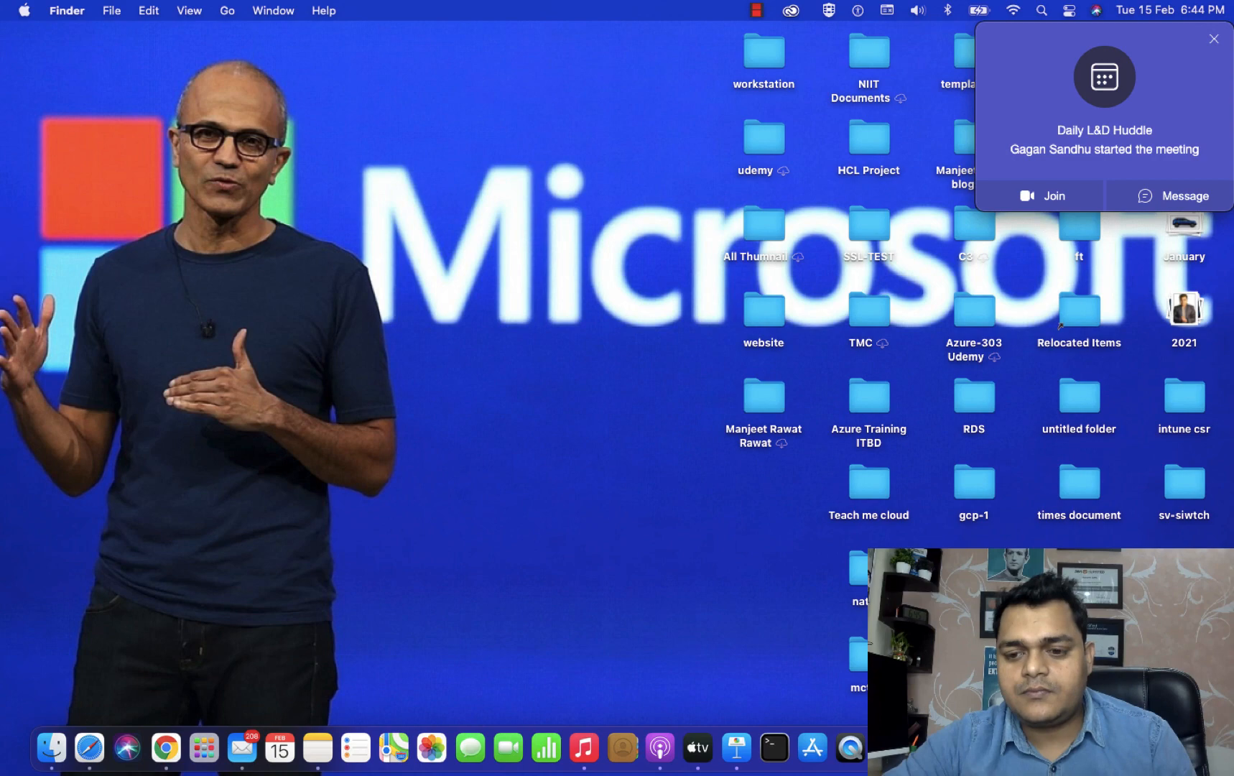
pyautogui.rightClick(1117, 748)
pyautogui.hotkey('ctrl', 'Right')
pyautogui.hotkey('ctrl', 'Right')
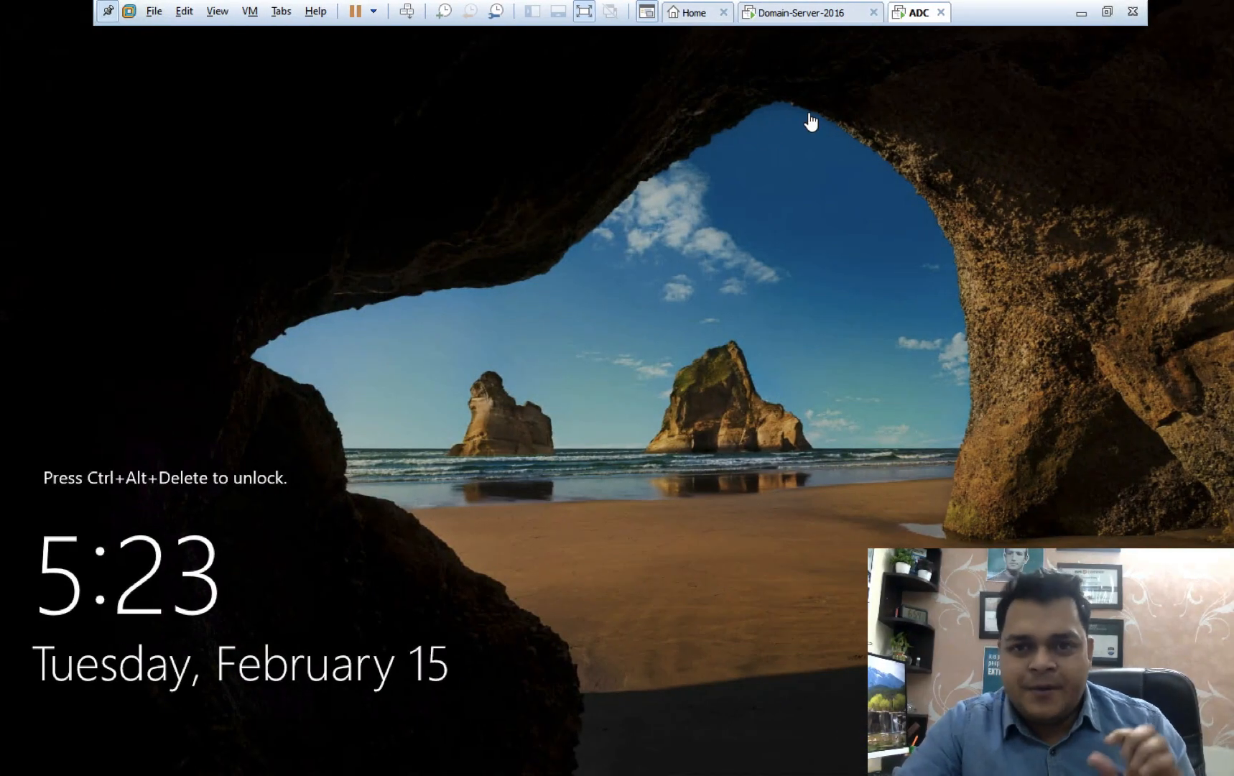
# Sign back in to the restarted ADC as CLASS\Administrator, then go to Domain-Server-2016.
pyautogui.click(414, 15)
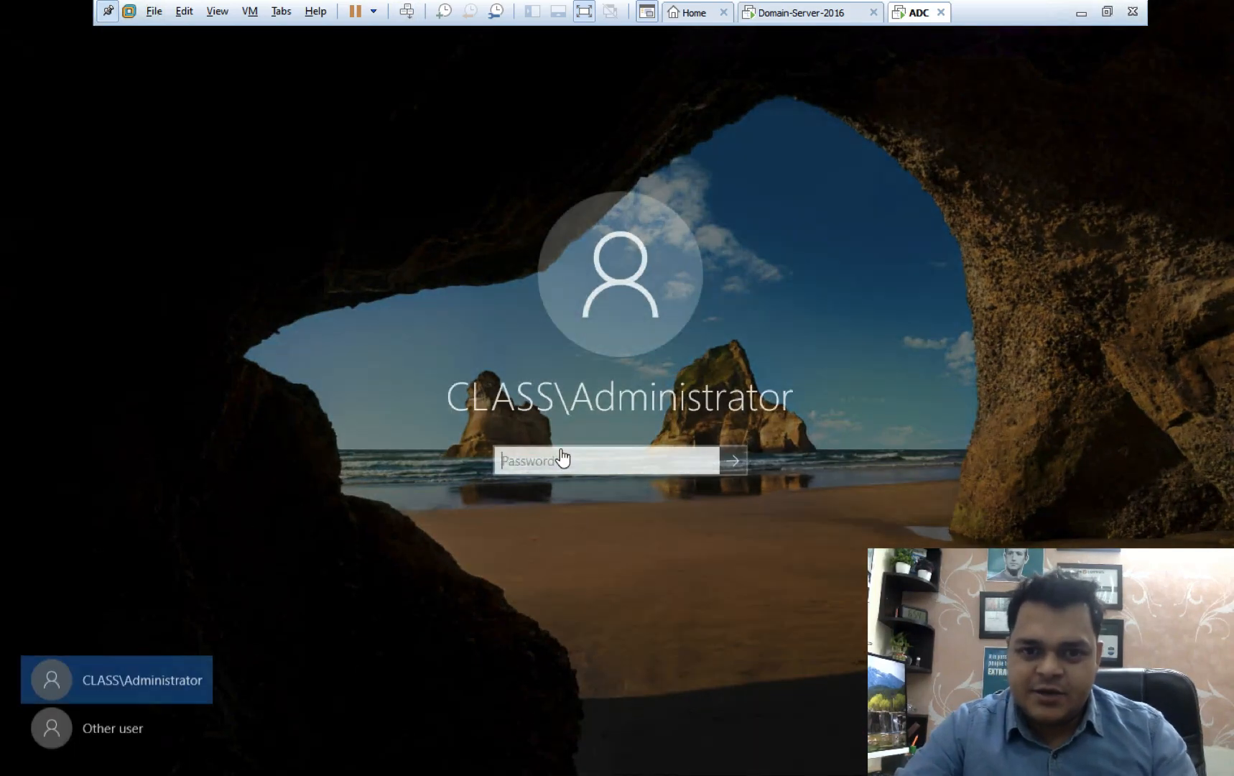
pyautogui.click(561, 449)
pyautogui.write('•••••')
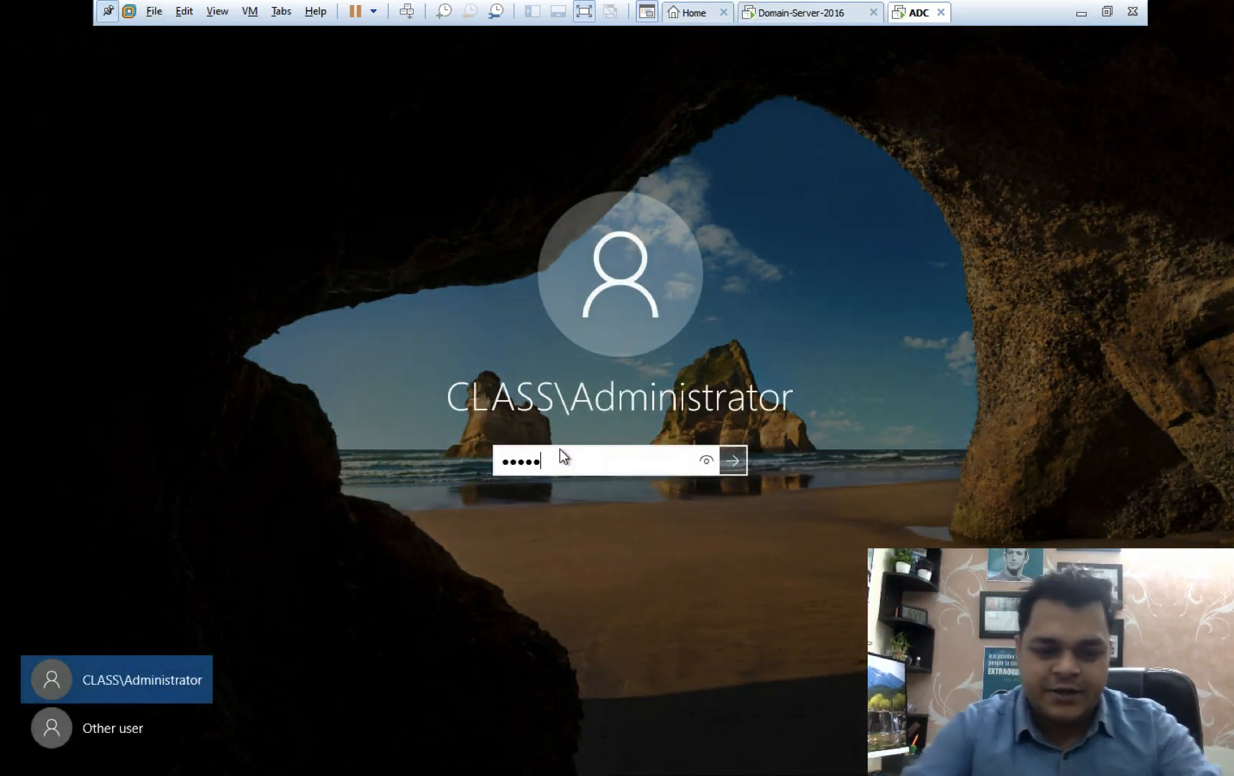
pyautogui.write('••••')
pyautogui.press('Return')
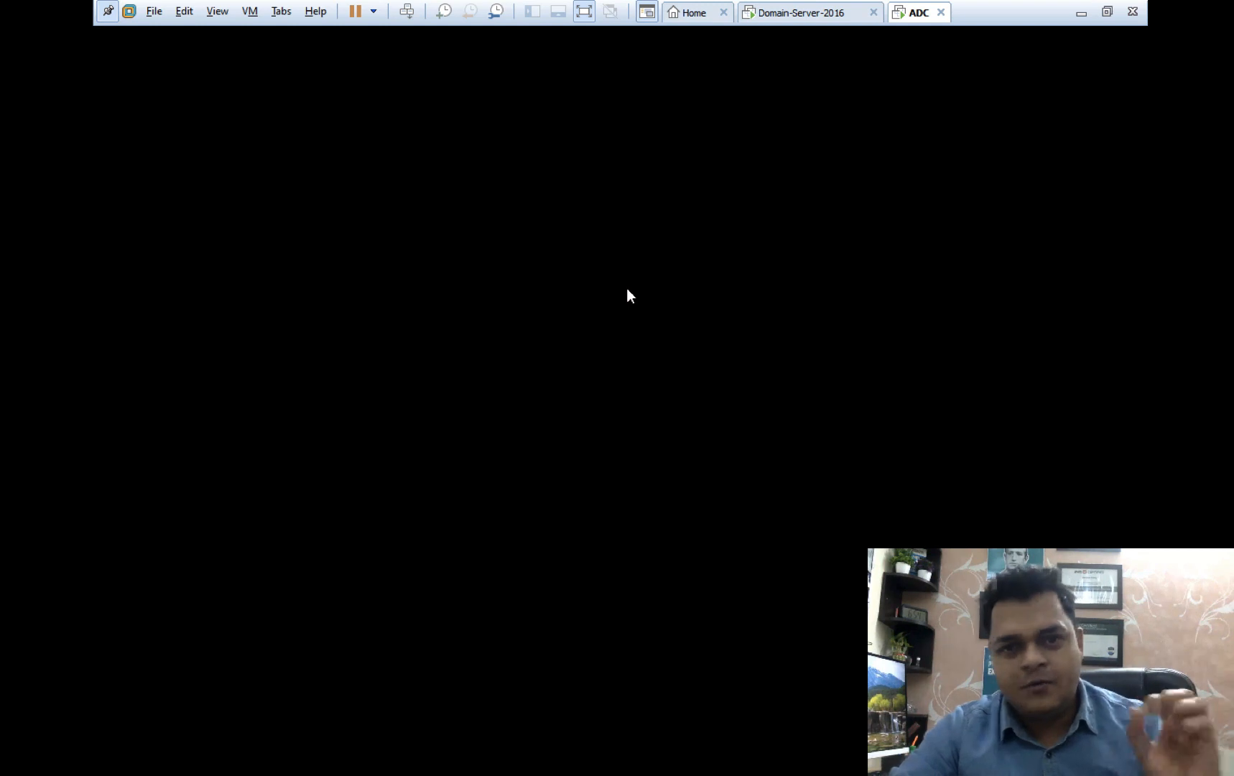
pyautogui.click(792, 14)
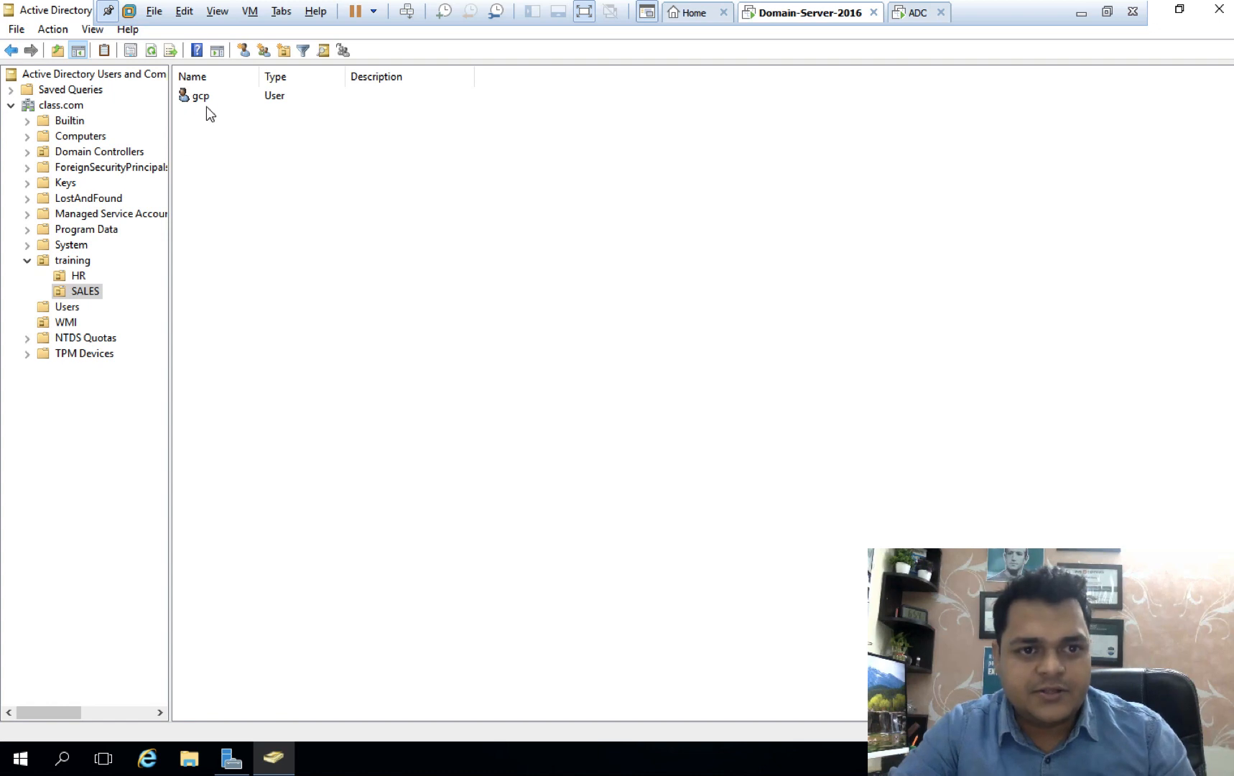
# View the HR unit's users on Domain-Server-2016, then return to ADC.
pyautogui.click(78, 278)
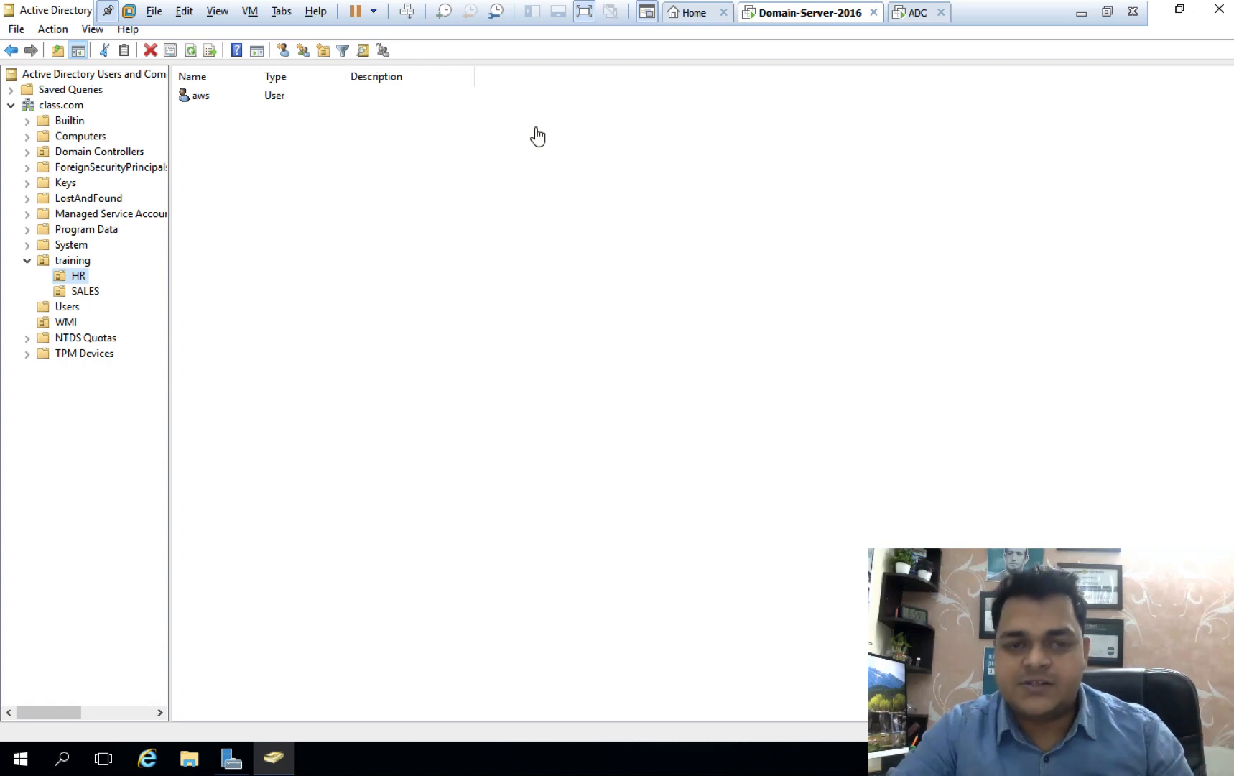
pyautogui.click(917, 15)
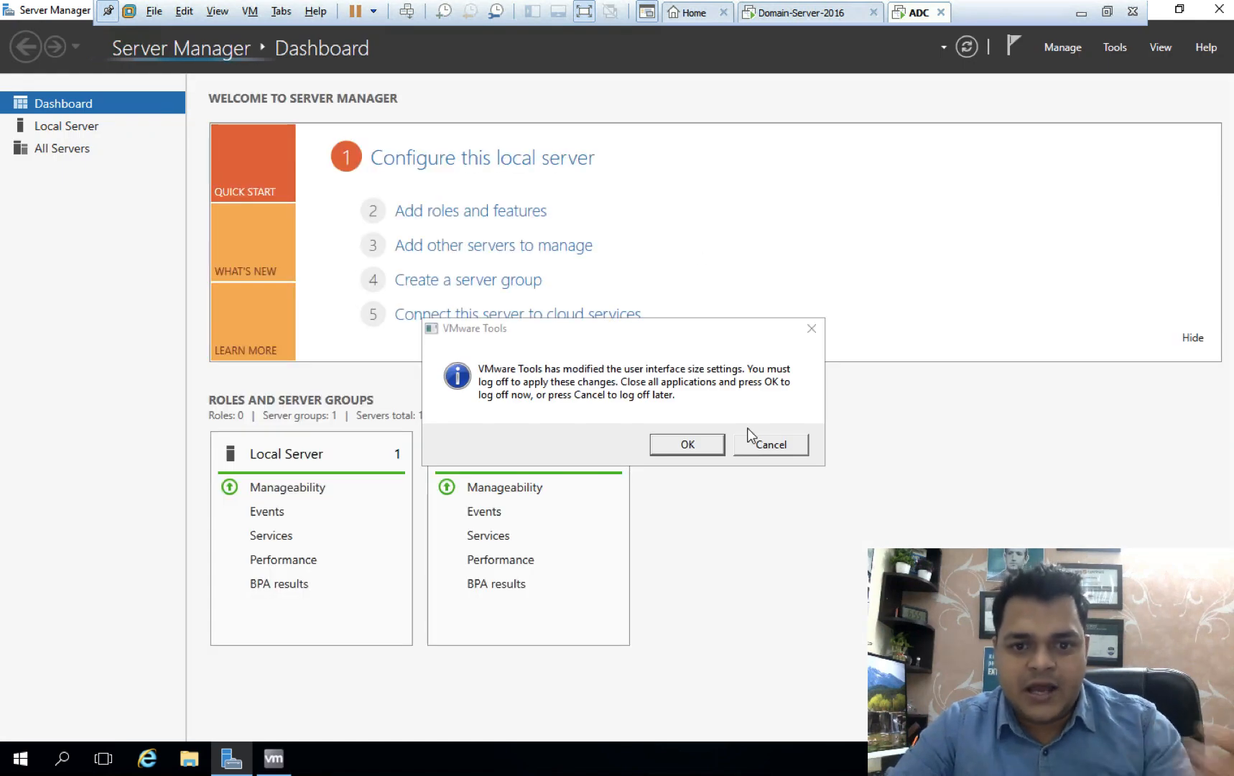
# Postpone the display log-off and open Active Directory Users and Computers maximized on ADC.
pyautogui.click(760, 443)
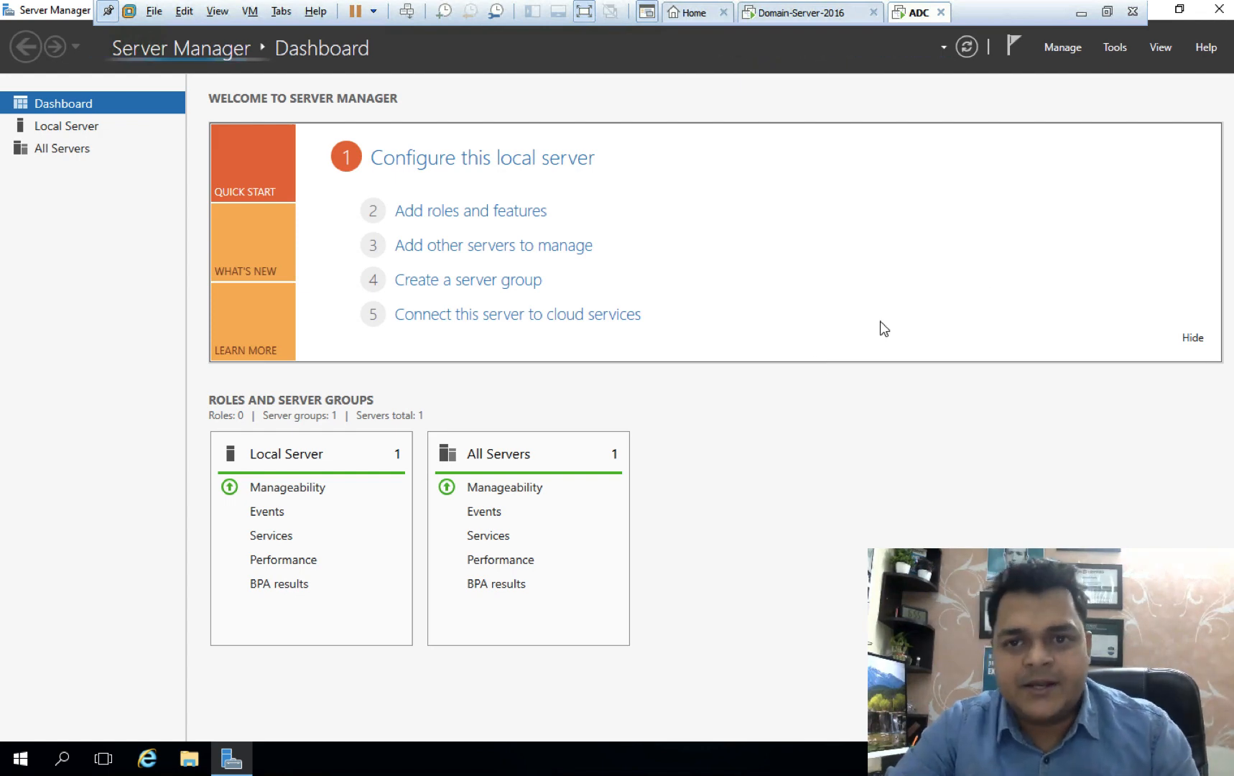
pyautogui.click(1113, 44)
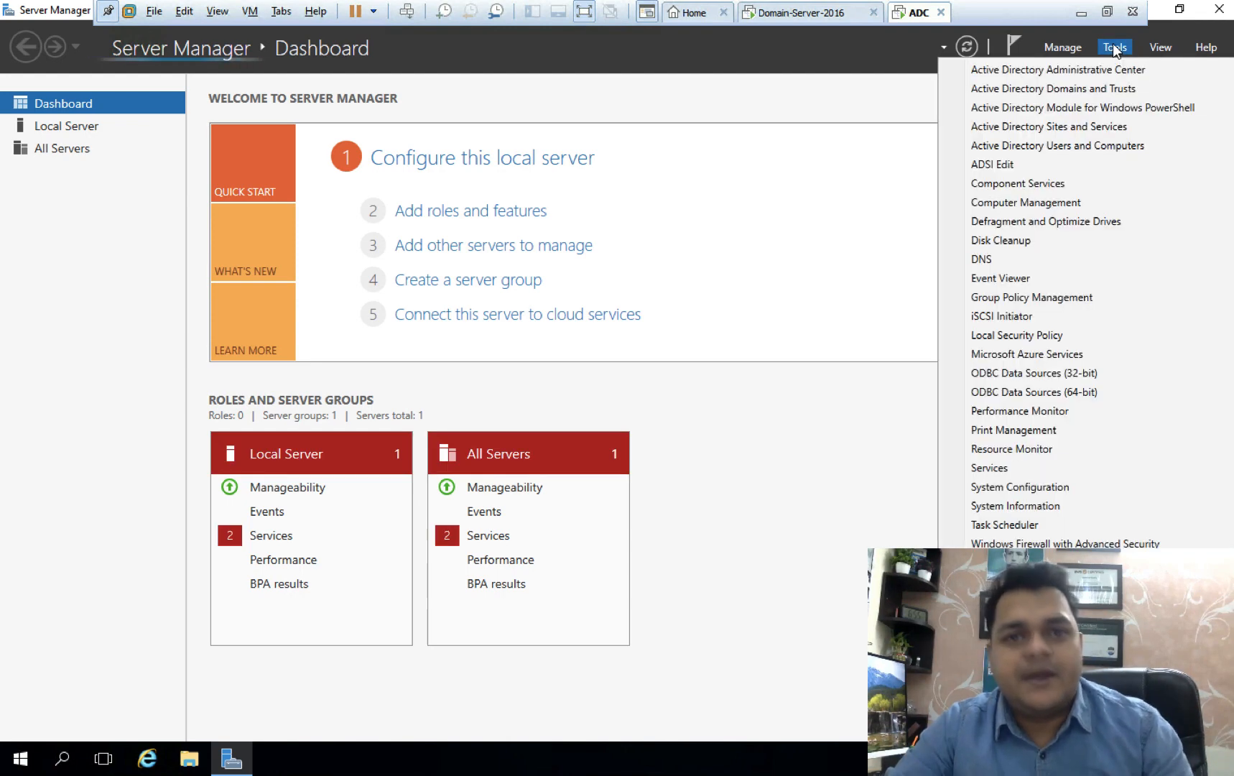
pyautogui.click(1090, 145)
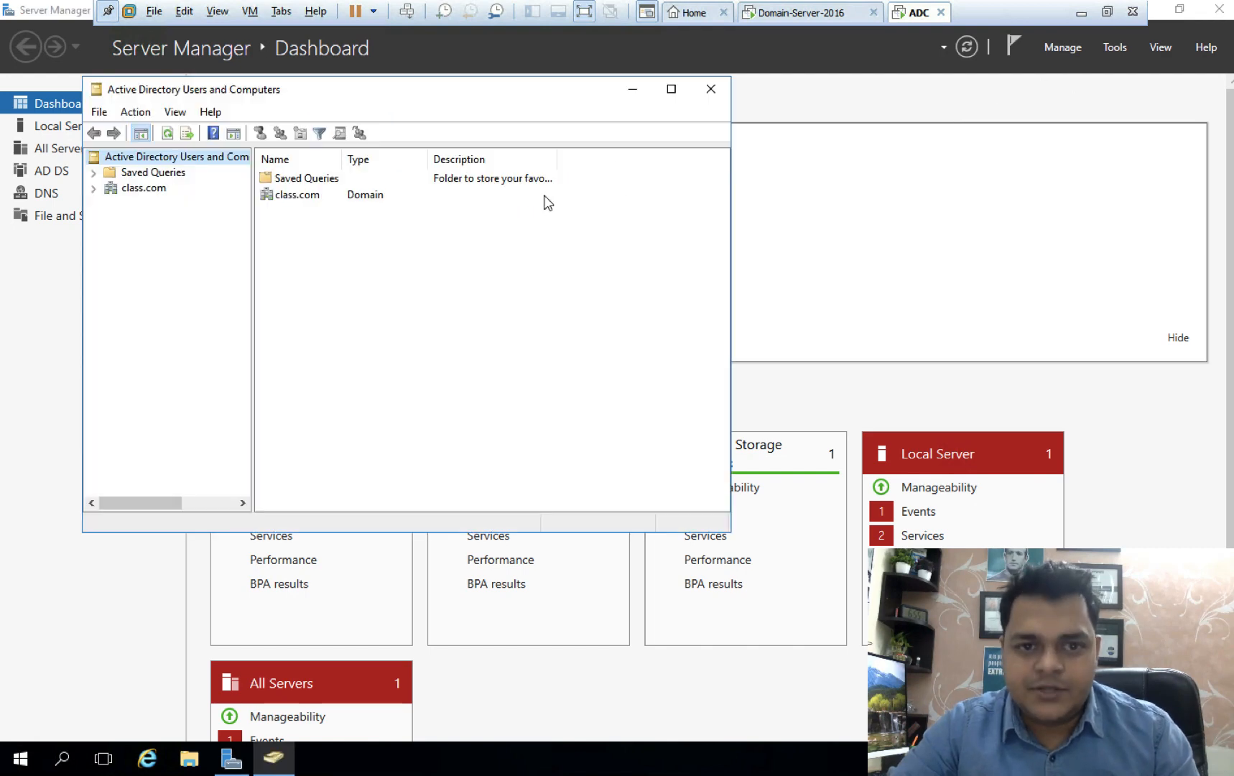
pyautogui.click(671, 91)
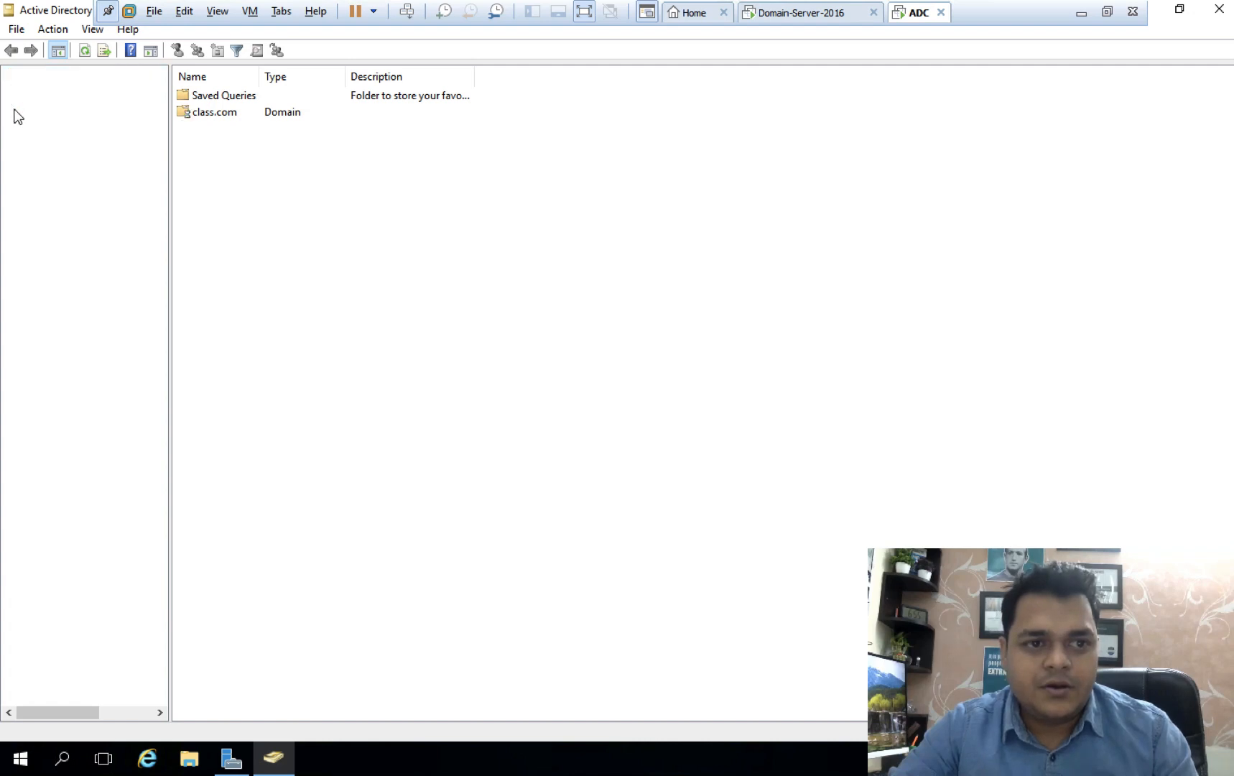
# Check the replicated HR and SALES users under training on ADC, comparing with Domain-Server-2016.
pyautogui.click(28, 199)
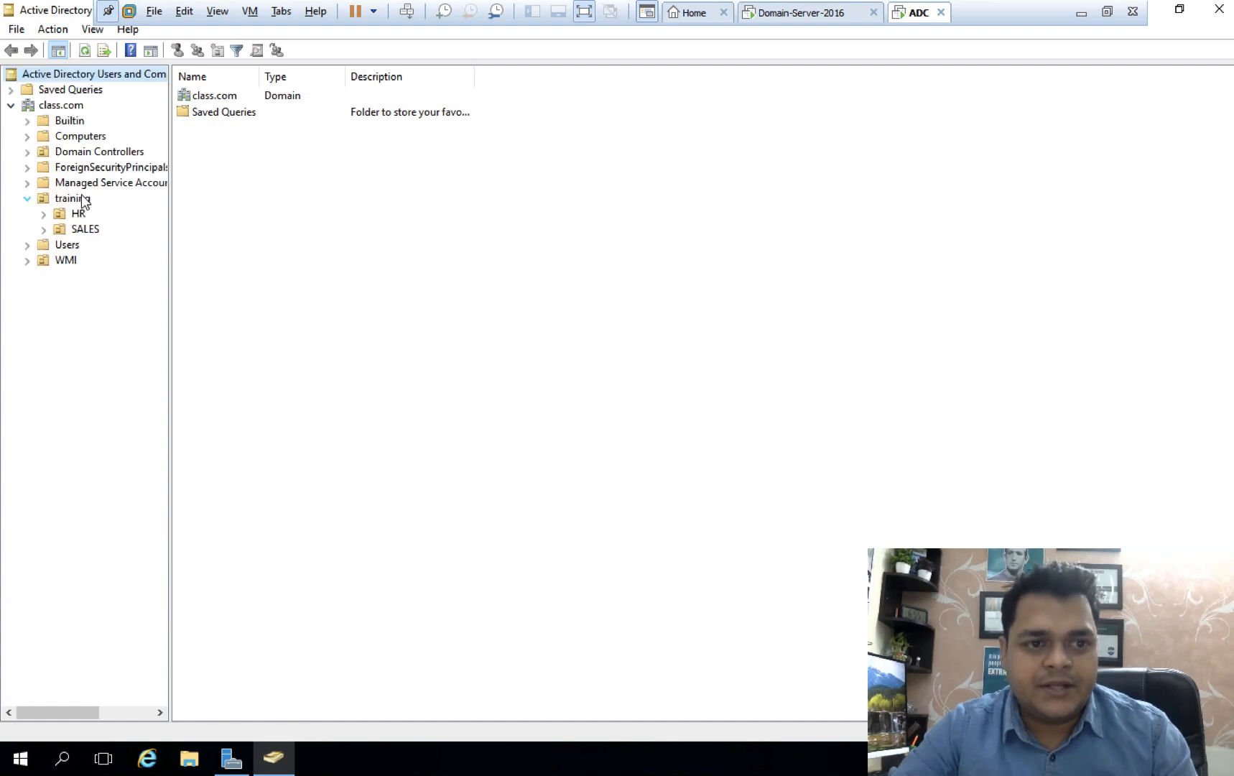
pyautogui.click(78, 214)
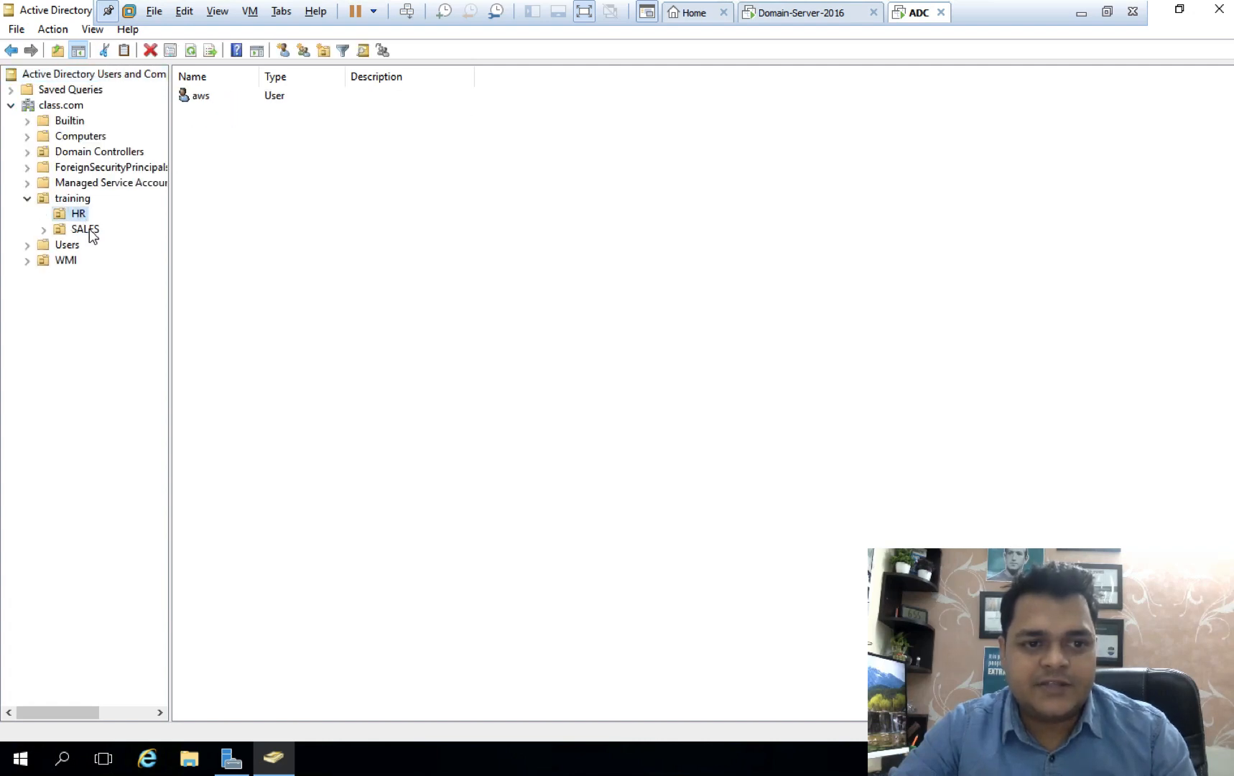
pyautogui.click(89, 230)
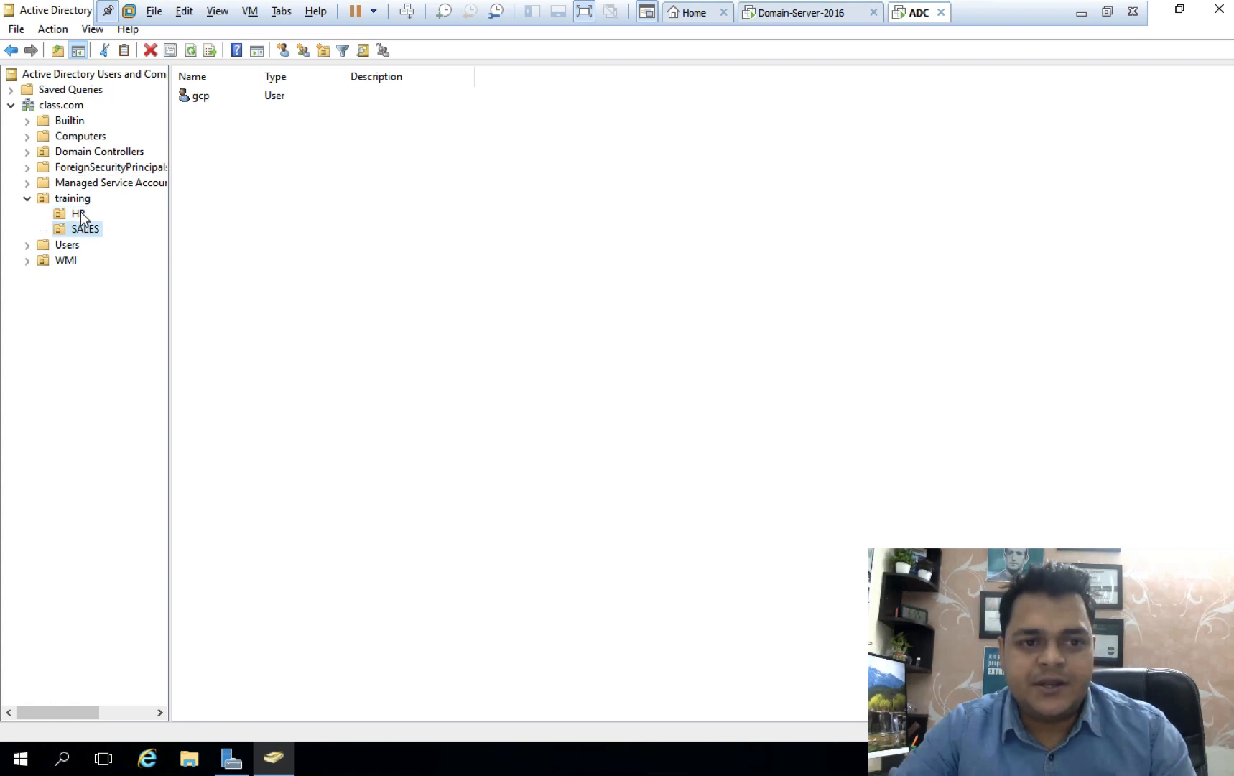
pyautogui.click(799, 14)
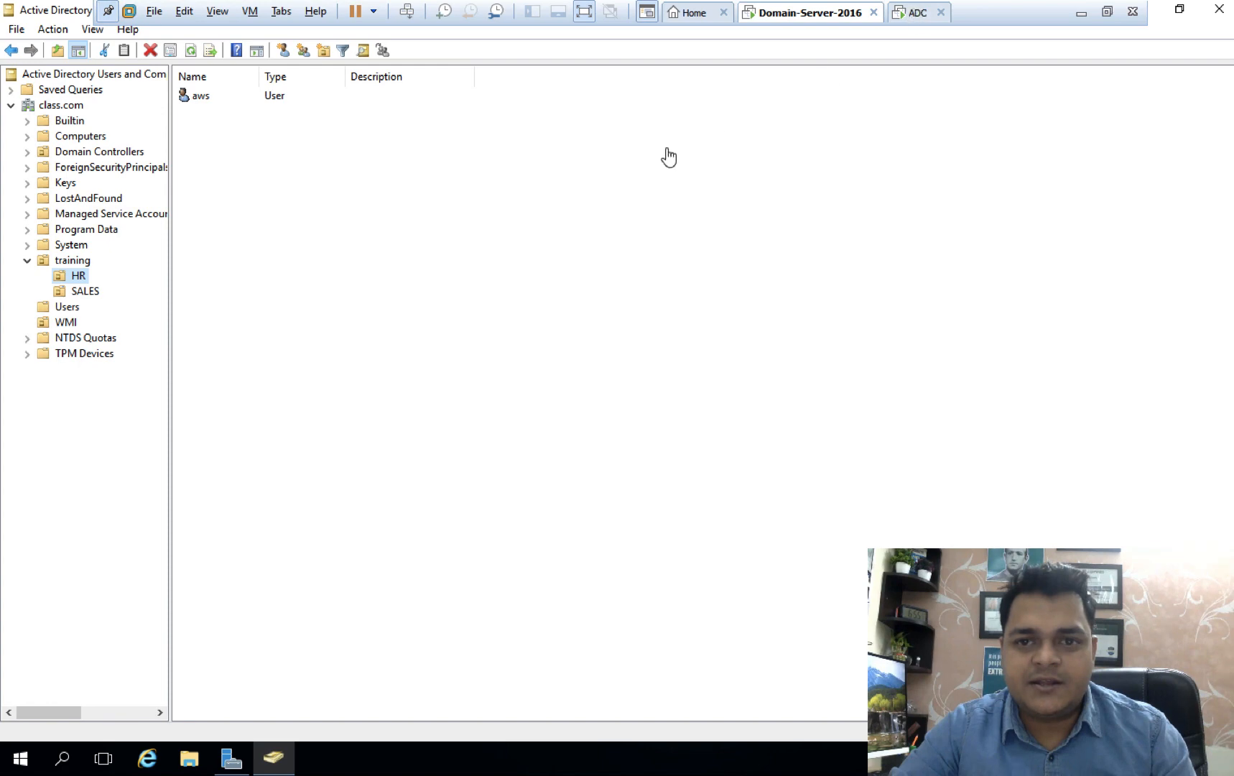
pyautogui.click(918, 13)
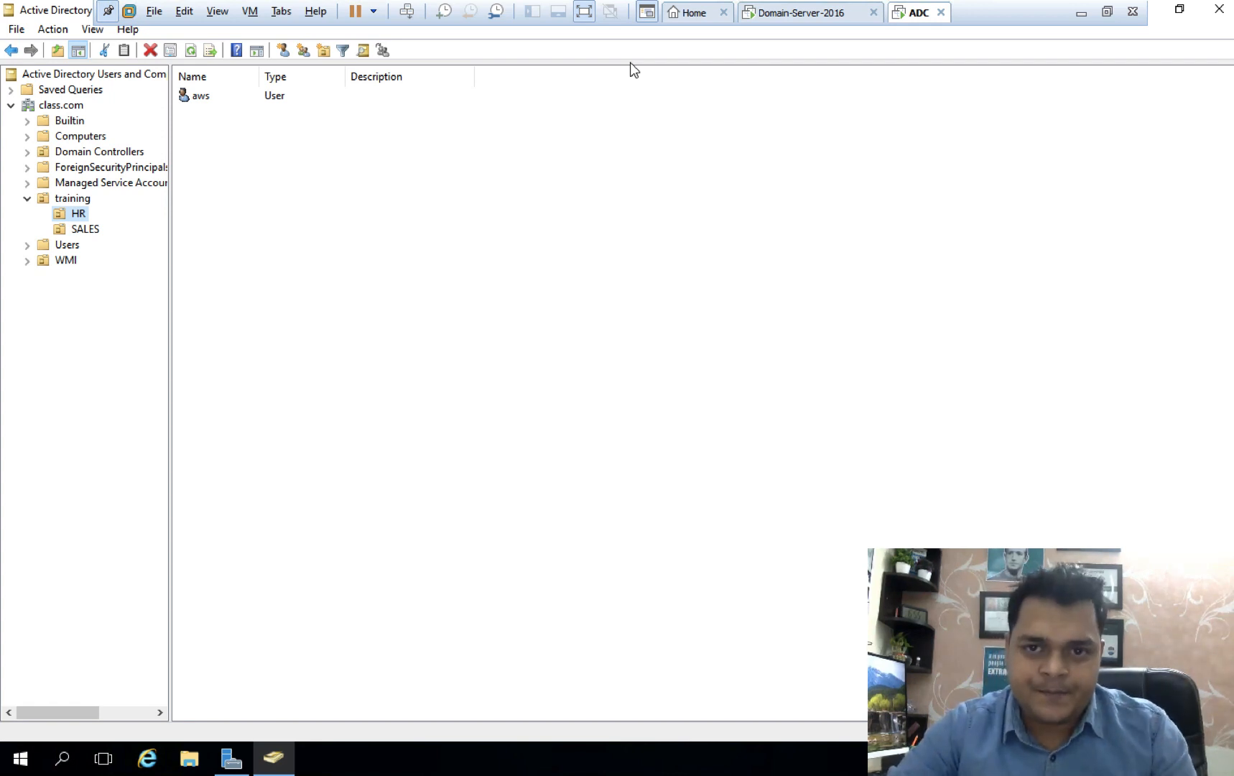
pyautogui.click(789, 16)
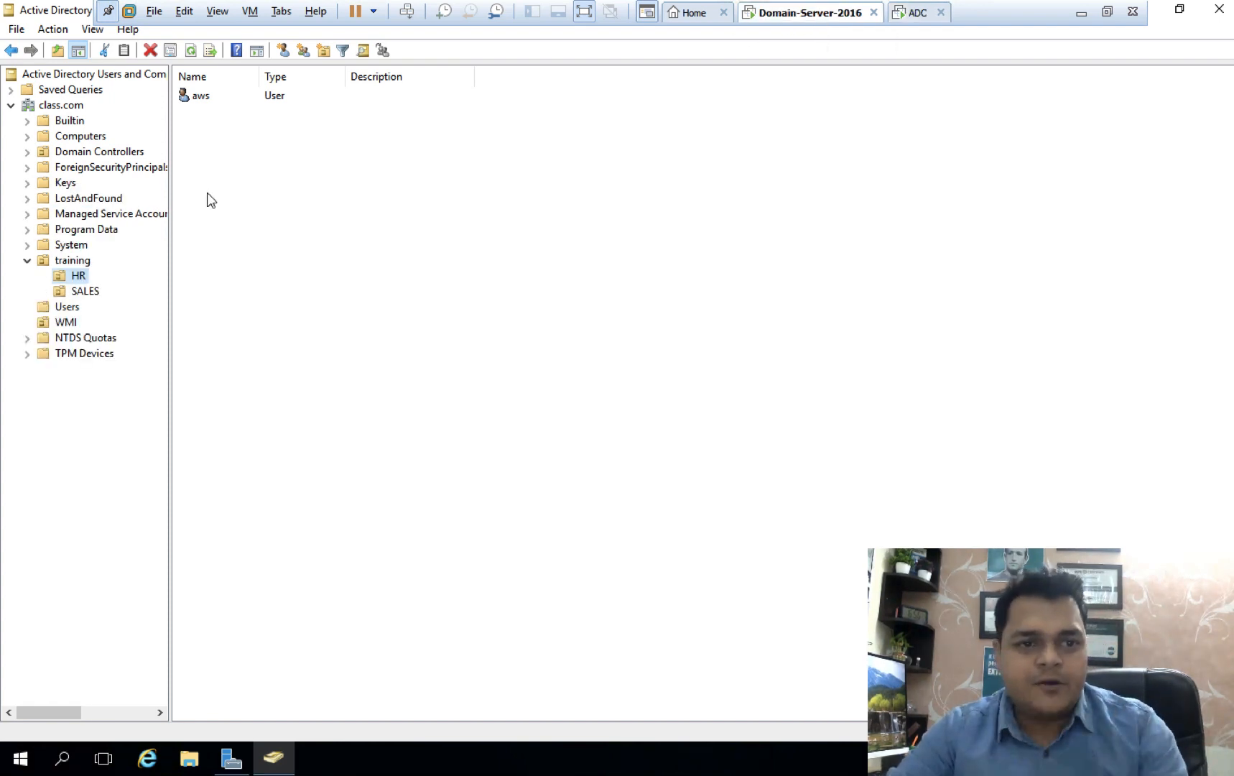
# Start a new user in class.com, entering its name and the logon name 'adc'.
pyautogui.rightClick(61, 104)
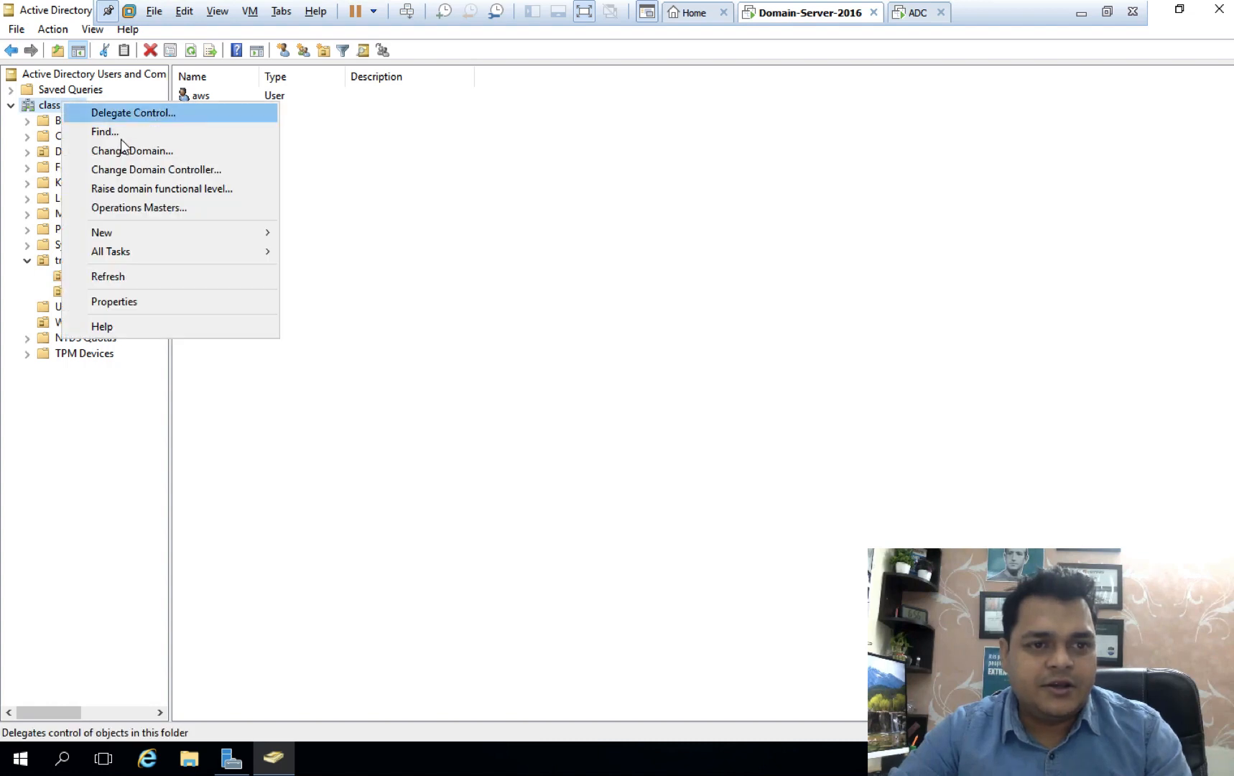
pyautogui.moveTo(159, 232)
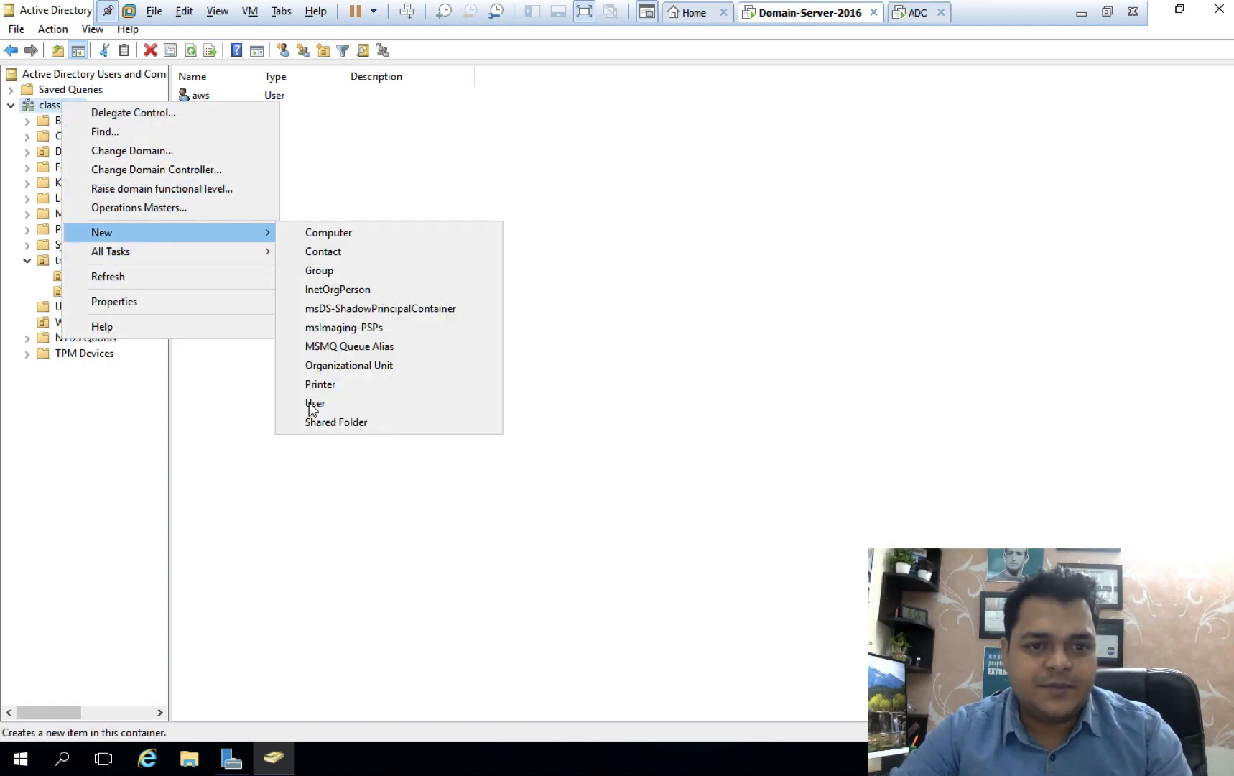
pyautogui.click(309, 405)
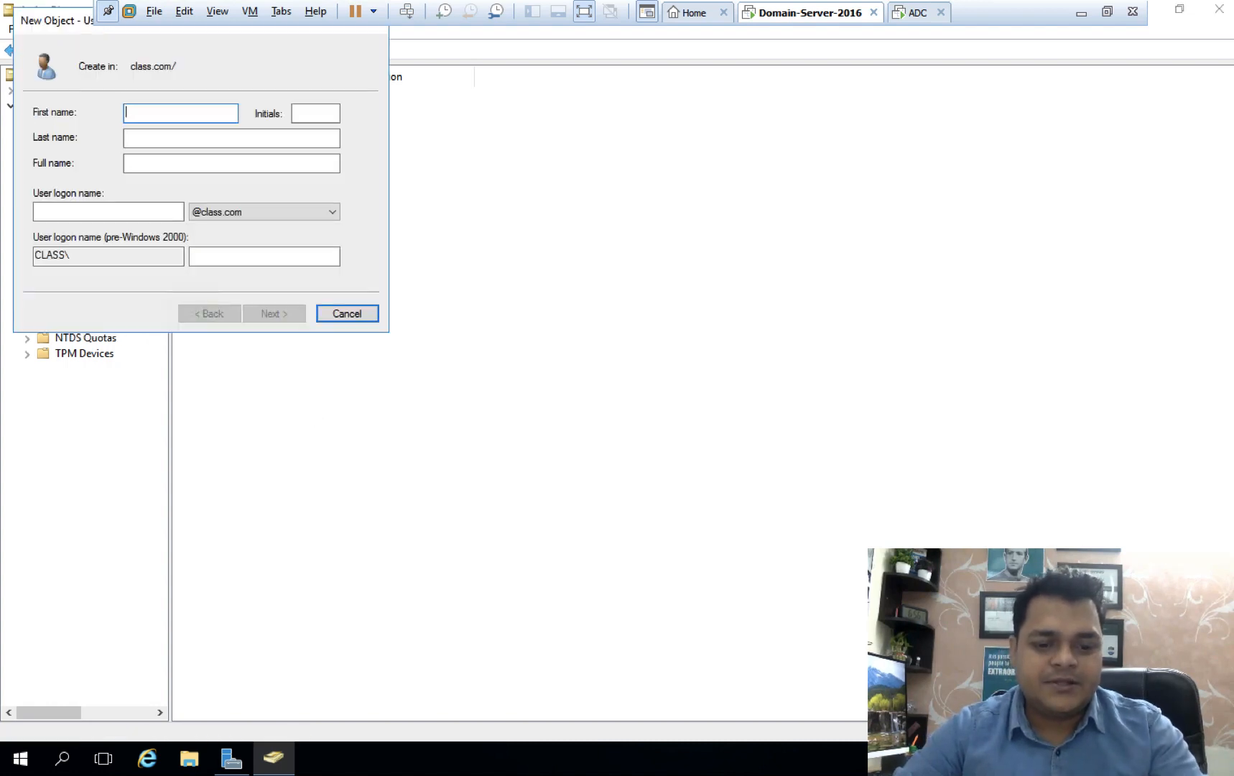
pyautogui.write('adc')
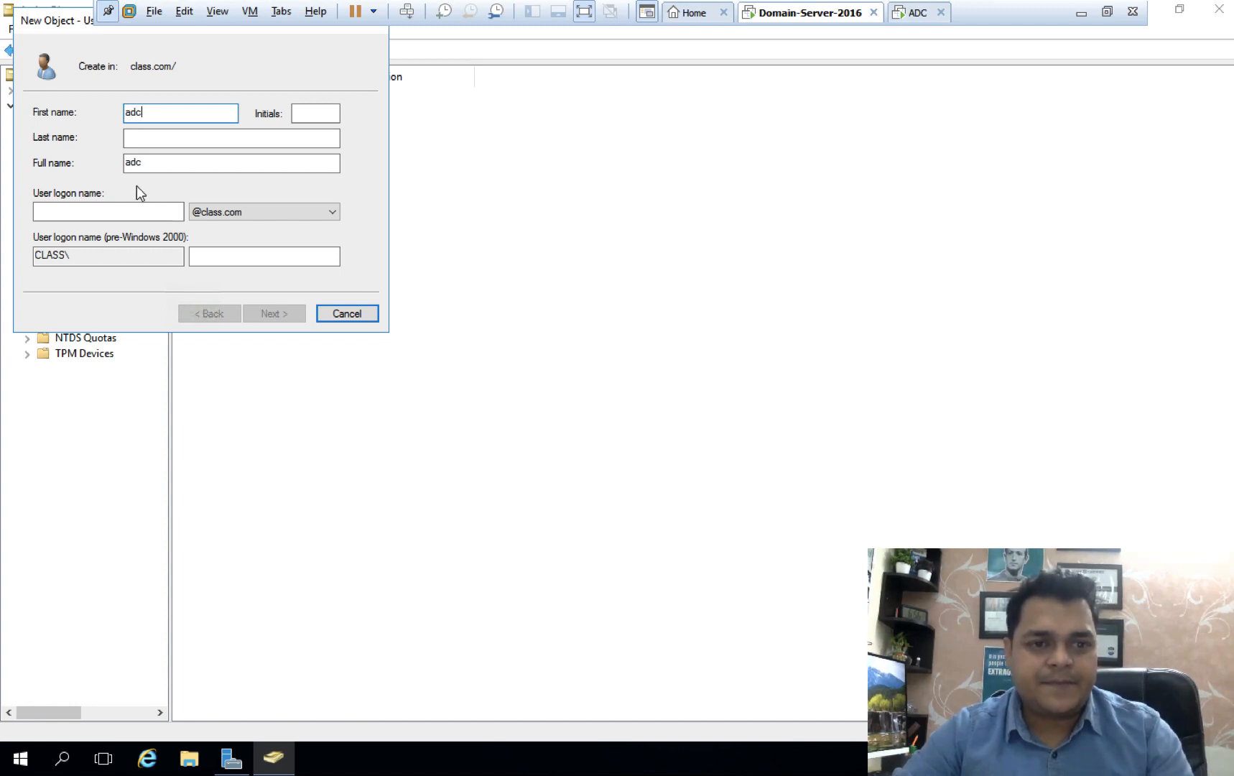
pyautogui.click(140, 212)
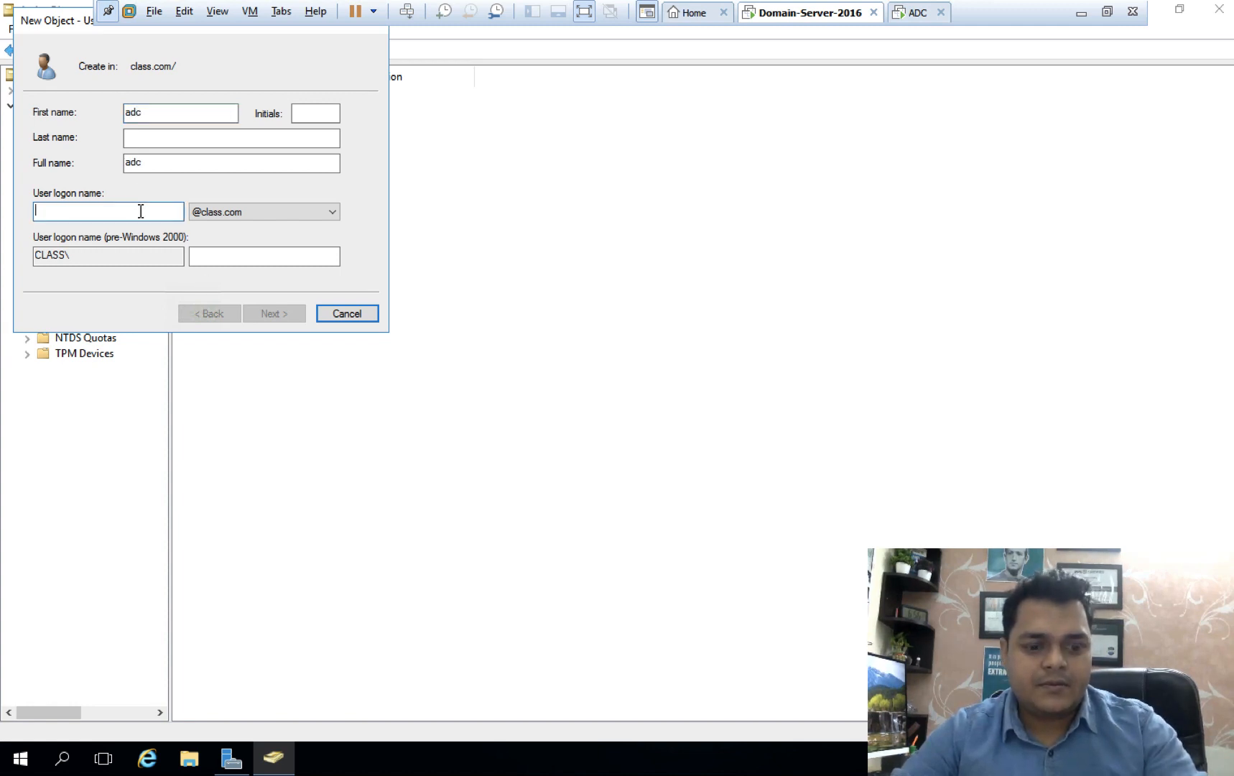
pyautogui.write('adc')
pyautogui.click(276, 316)
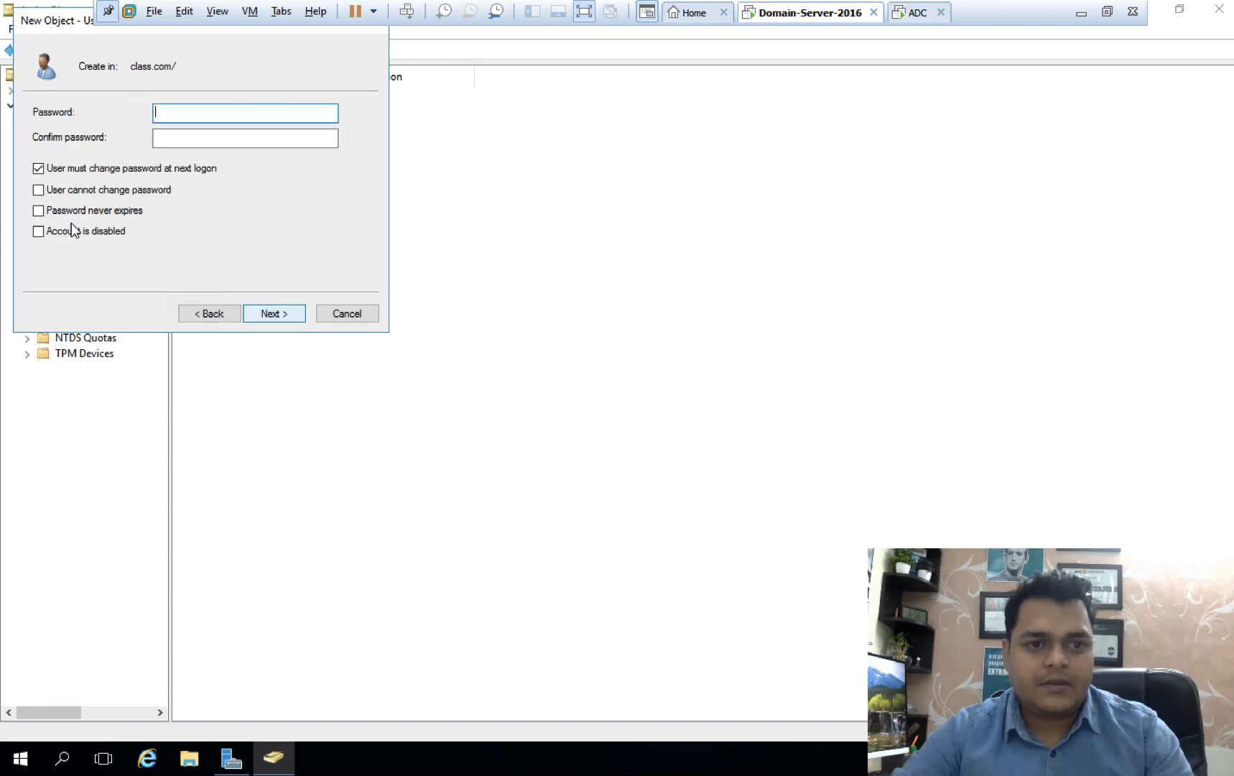
# Set adc's password to never expire, enter and confirm the password, and finish the wizard.
pyautogui.click(41, 212)
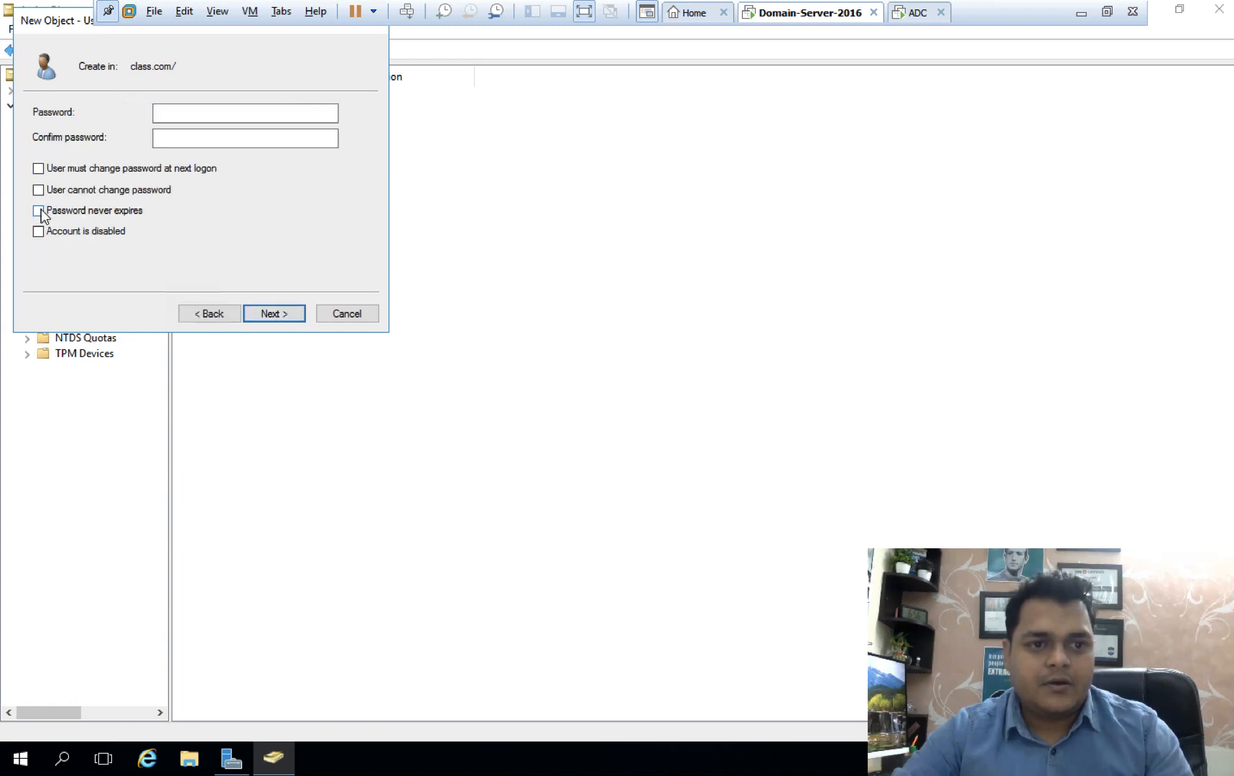
pyautogui.click(172, 115)
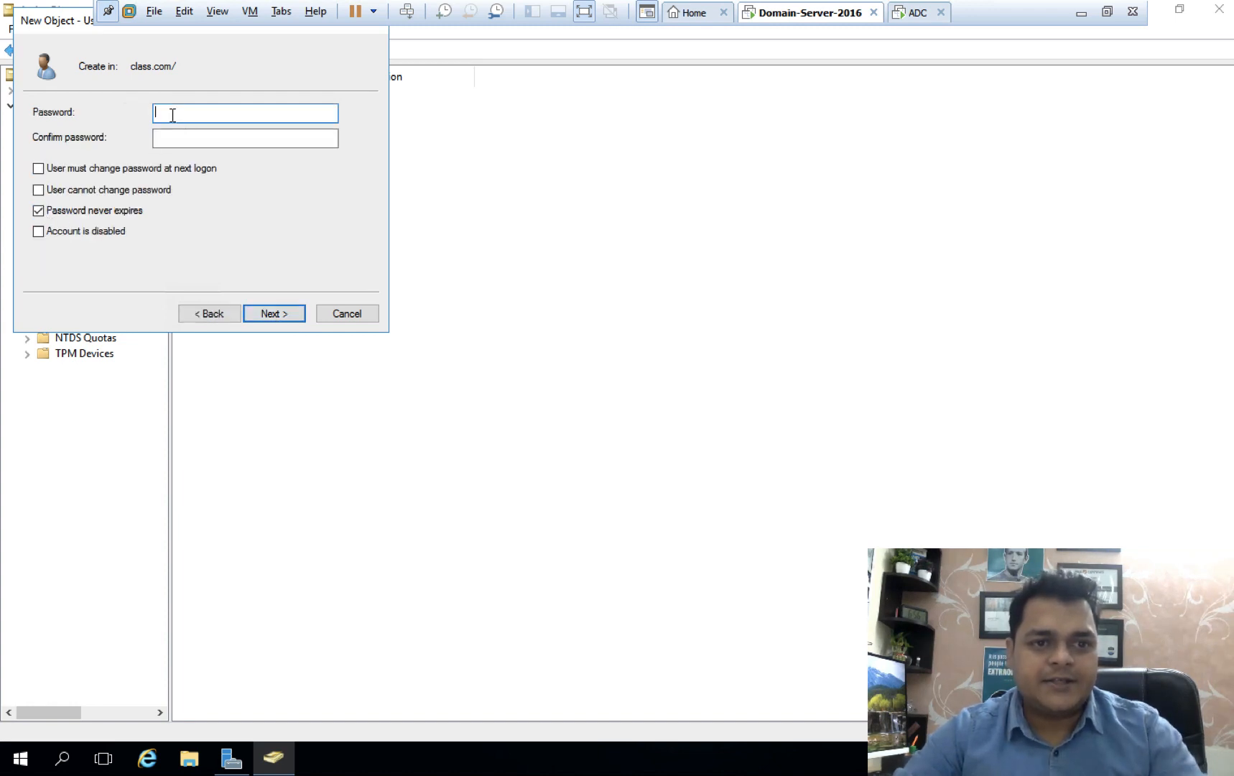
pyautogui.write('•••••••••')
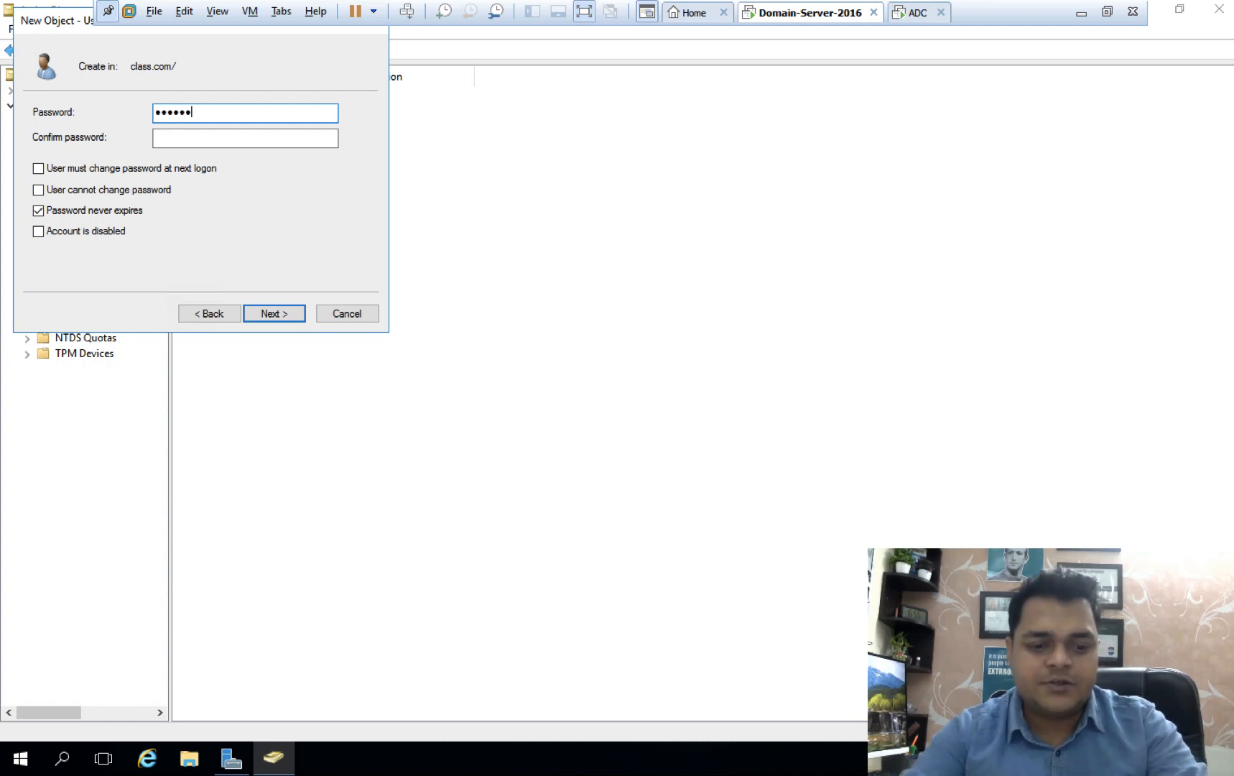
pyautogui.press('Tab')
pyautogui.write('••••••••')
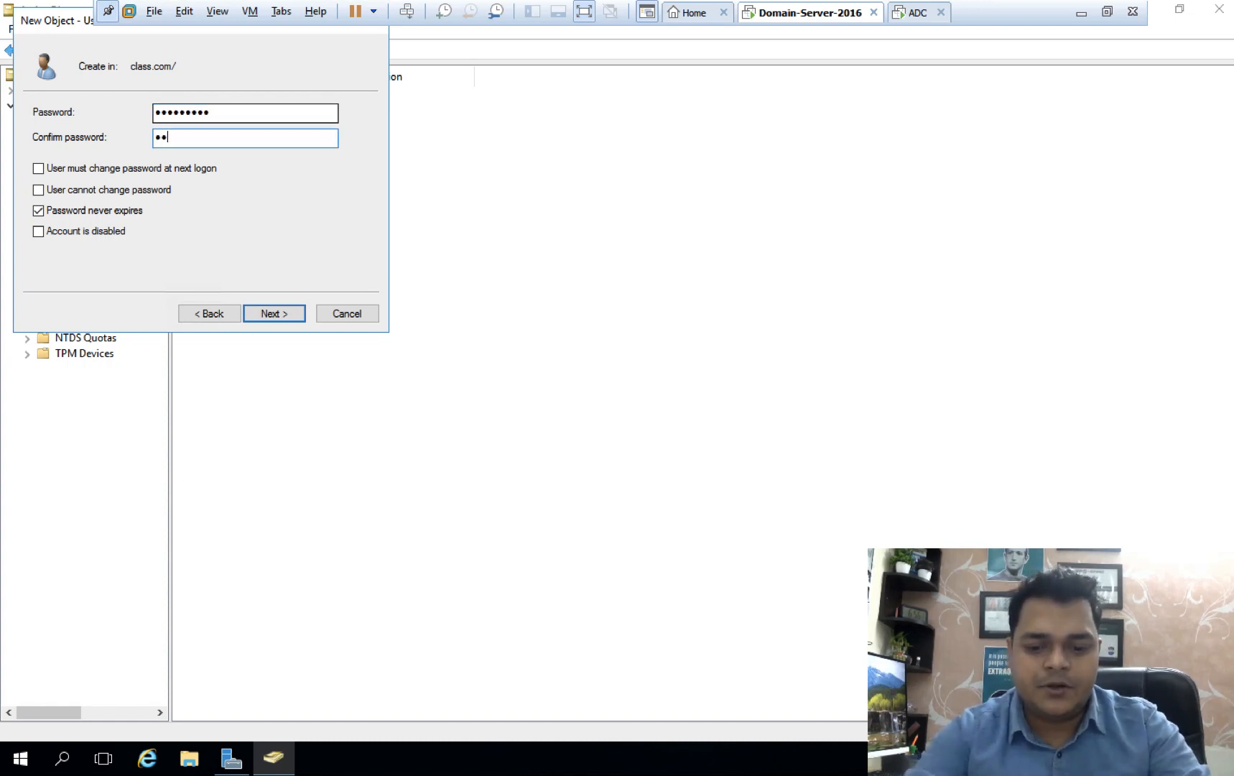
pyautogui.write('•')
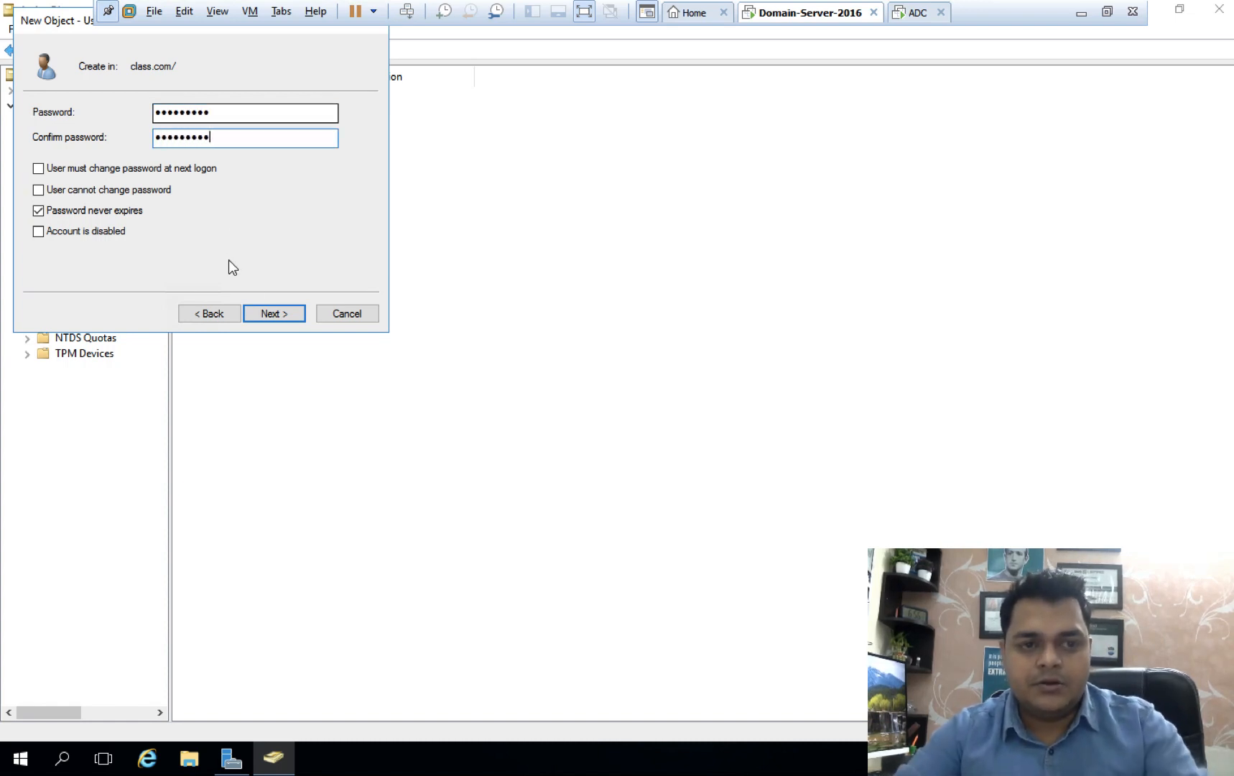
pyautogui.click(276, 314)
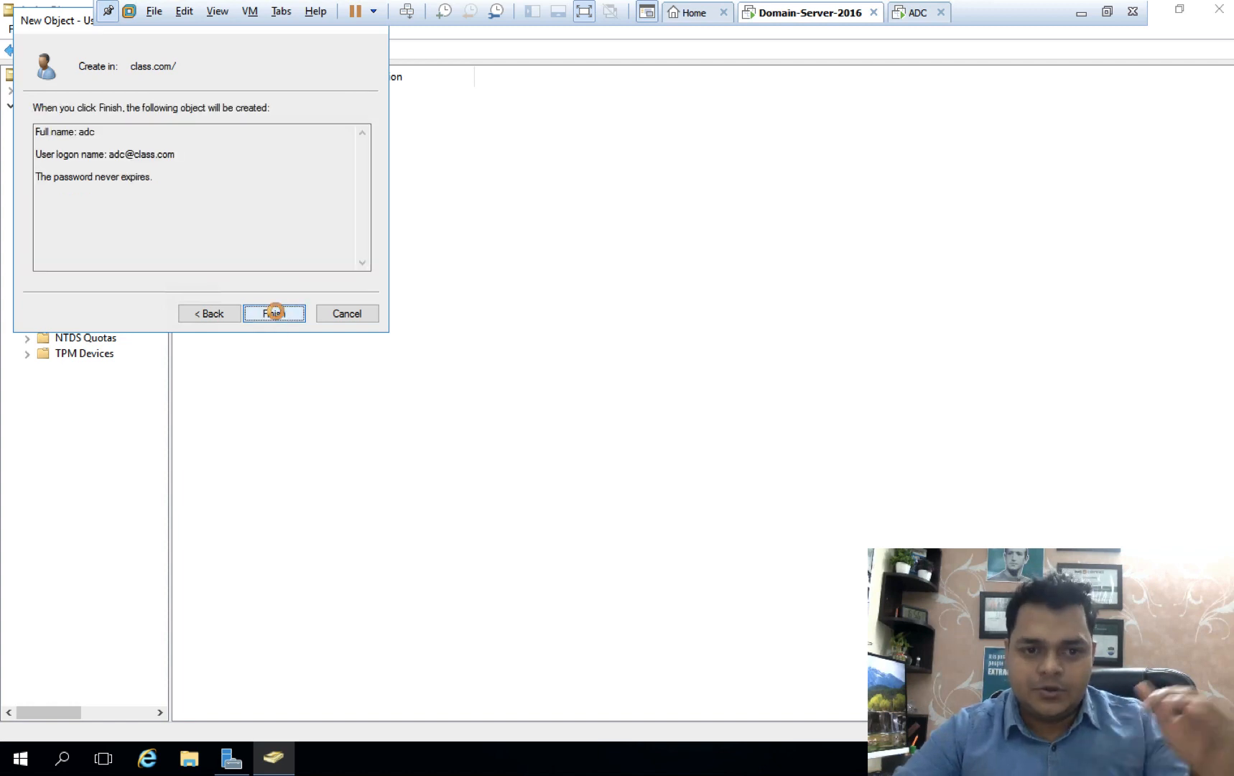
pyautogui.click(276, 313)
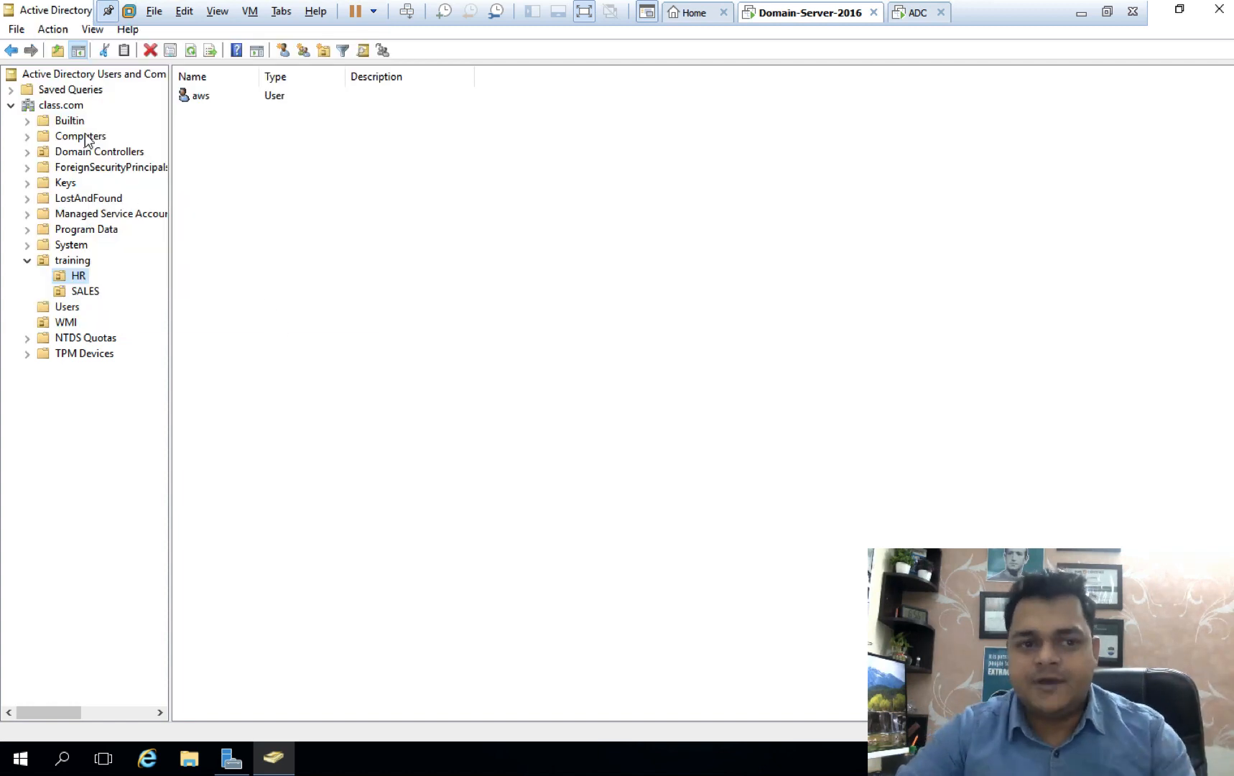
# List class.com on the DC, then refresh class.com on ADC so the replicated user adc appears.
pyautogui.click(68, 107)
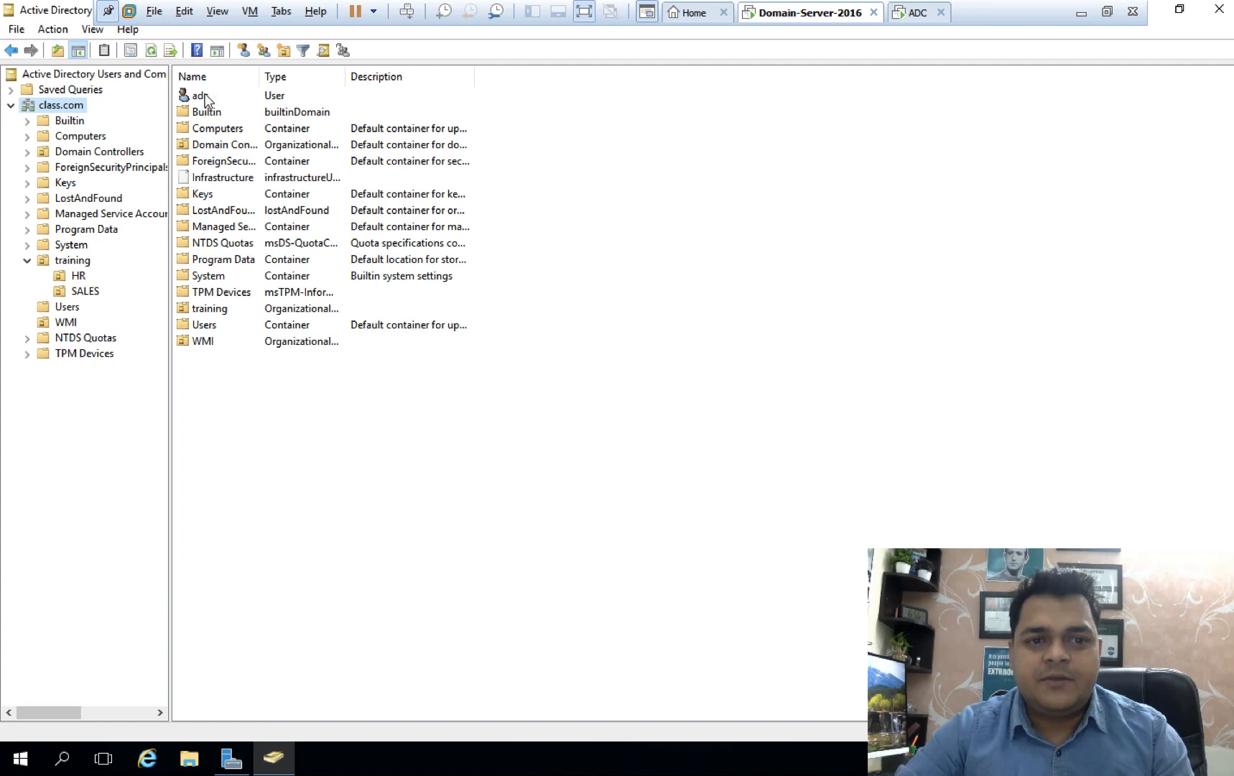
pyautogui.click(917, 22)
pyautogui.click(58, 105)
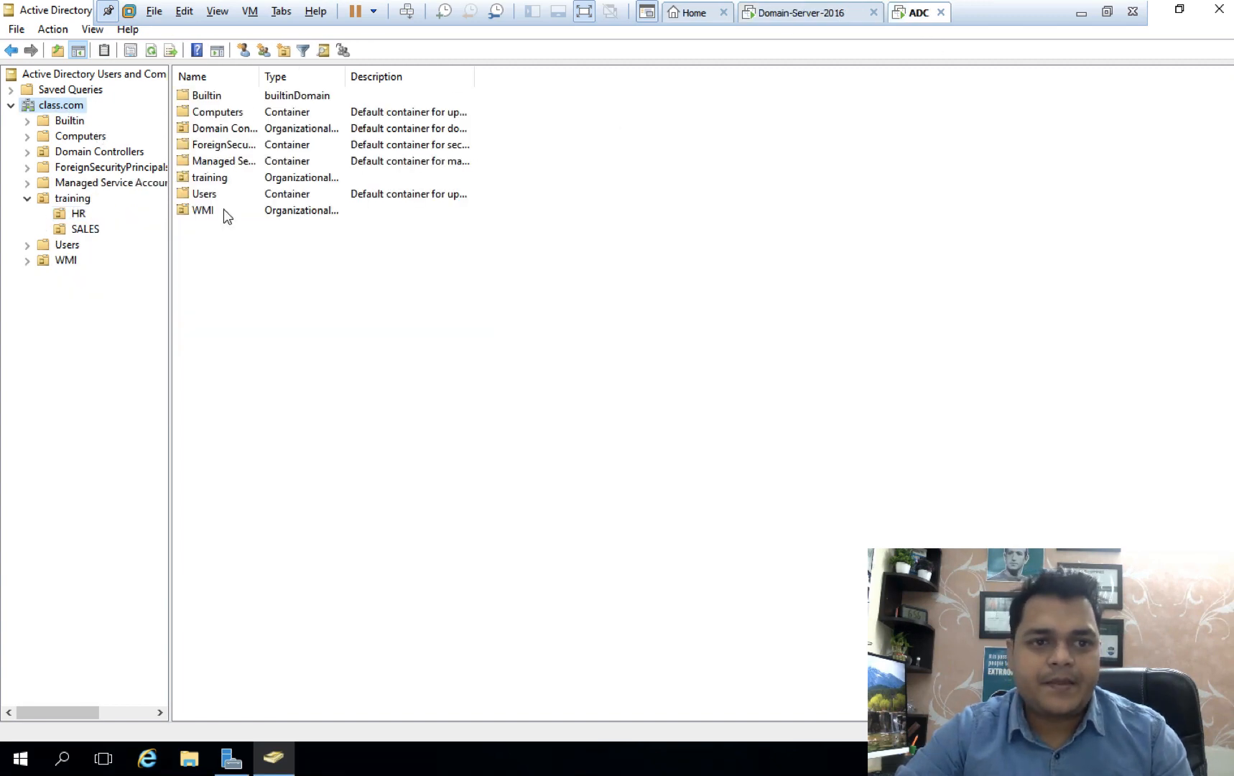
pyautogui.rightClick(240, 280)
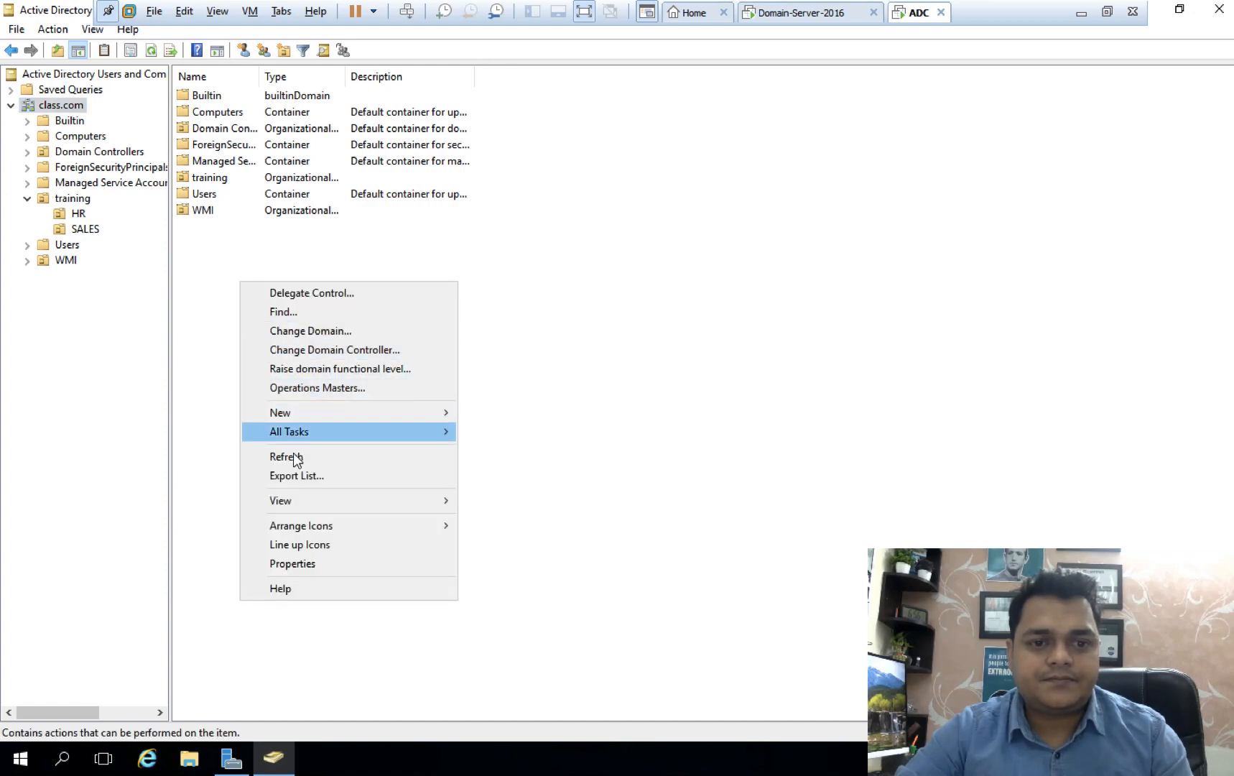
pyautogui.click(287, 457)
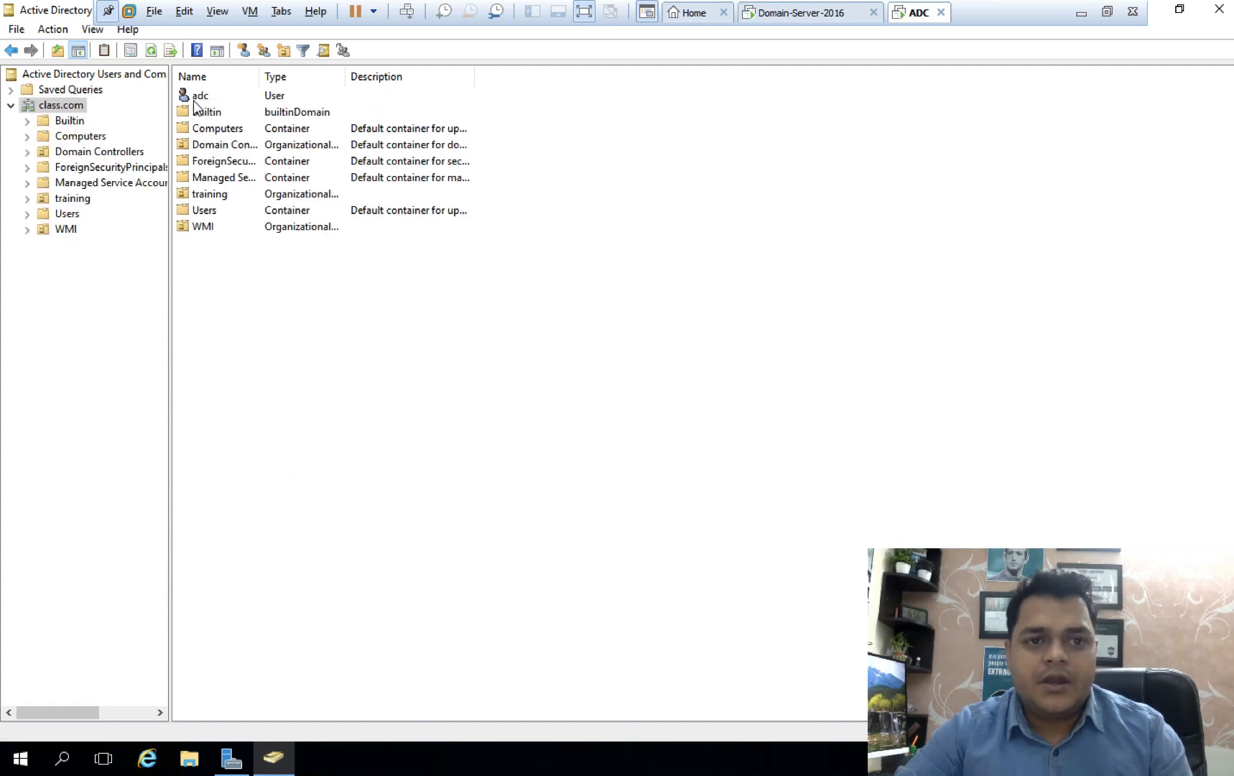
# Compare the class.com listings on Domain-Server-2016 and ADC, then return to the Mac desktop.
pyautogui.click(803, 13)
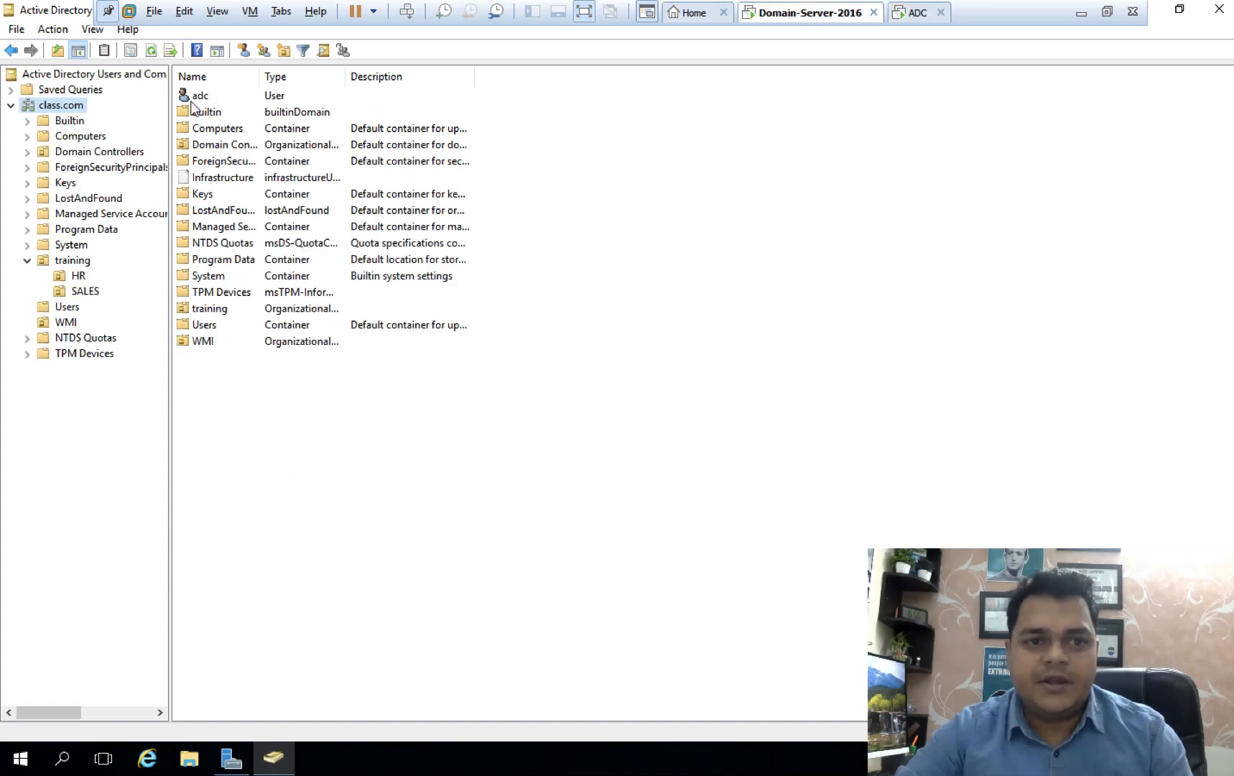
pyautogui.click(918, 13)
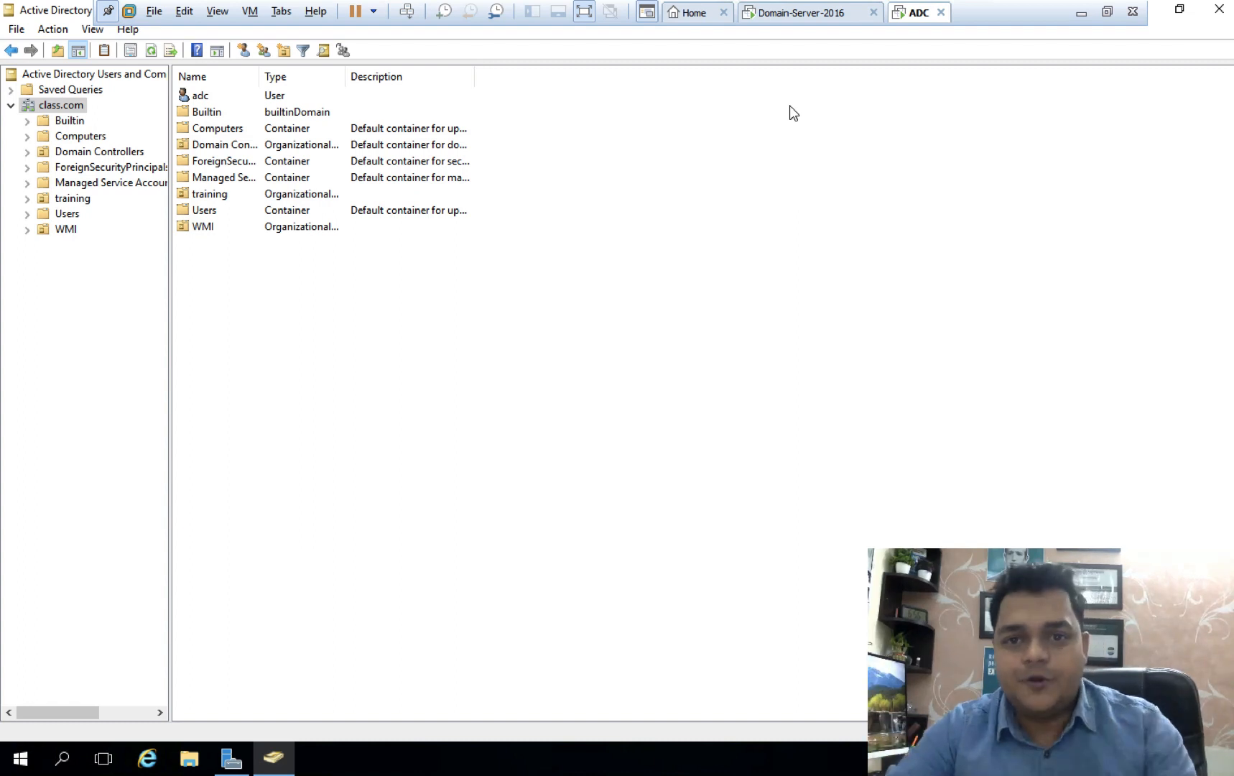
pyautogui.hotkey('ctrl', 'Left')
pyautogui.hotkey('ctrl', 'Left')
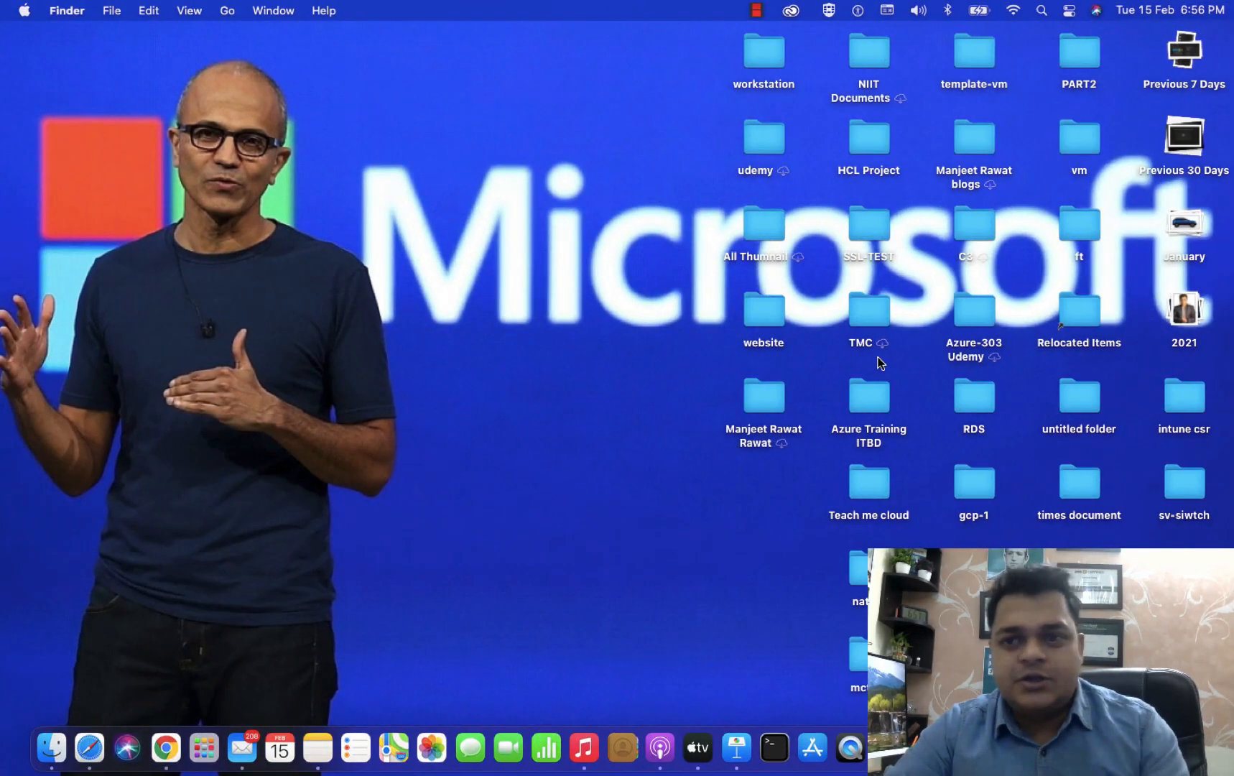